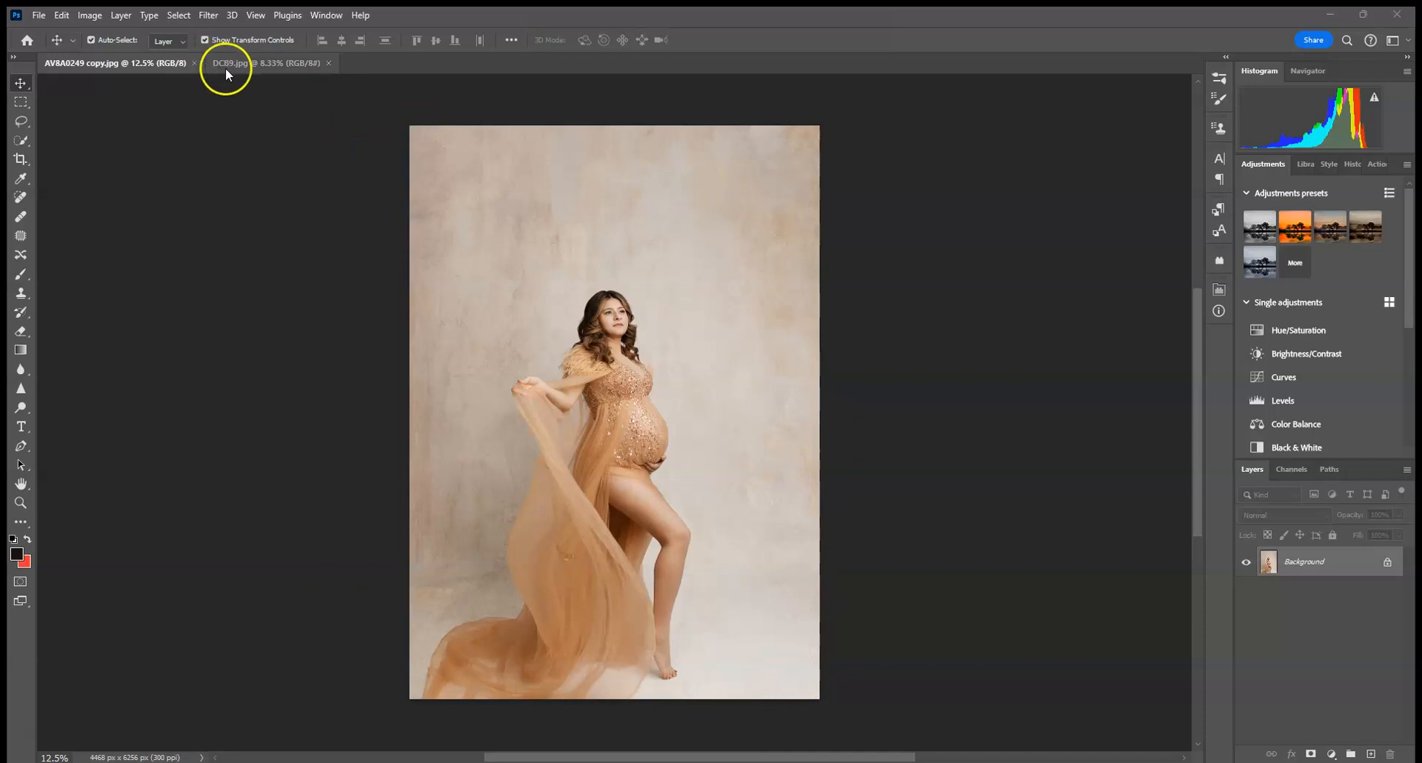
Check the DCB9.jpg backdrop, then select the woman with Select Subject in AV8A0249 copy.jpg and add the missed gown fabric near her foot
left_click(245, 65)
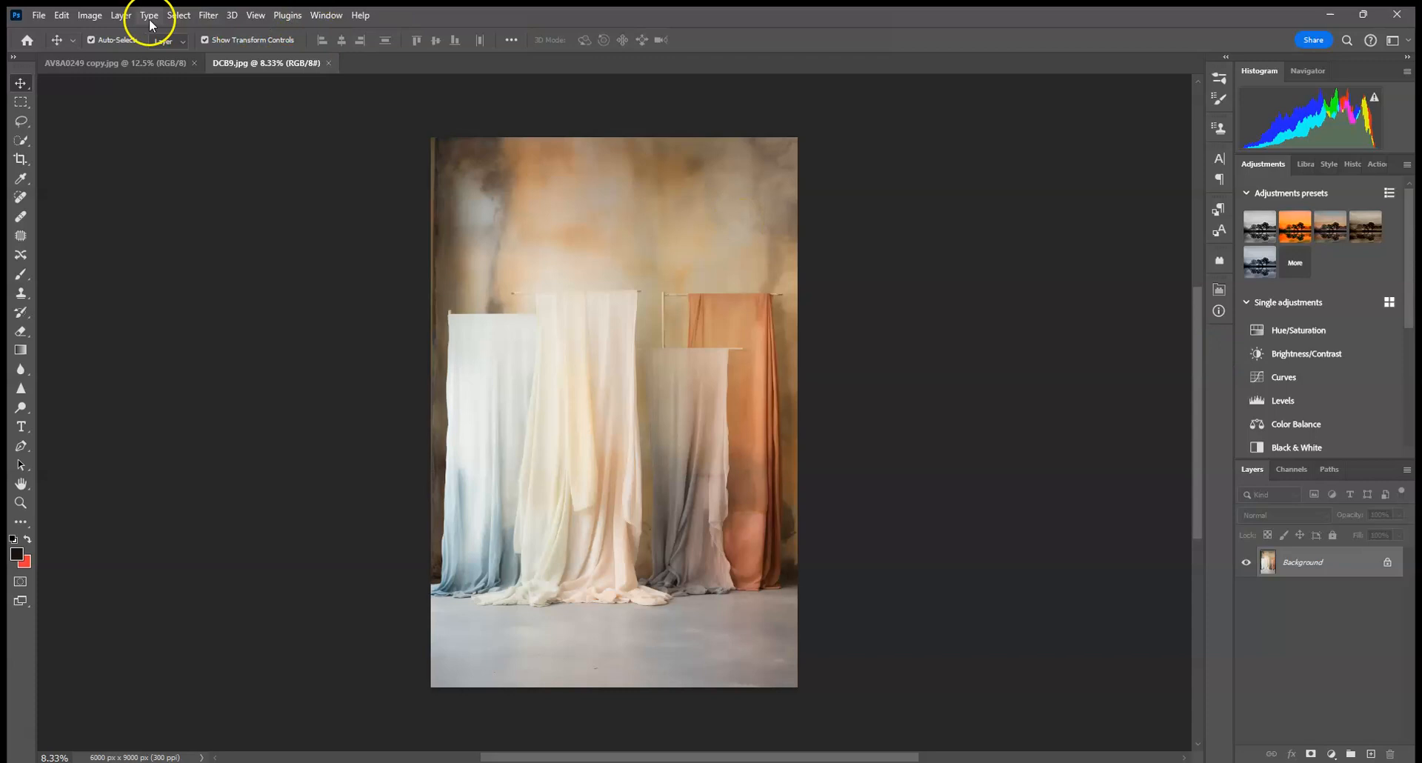
left_click(149, 63)
left_click(21, 140)
left_click(429, 41)
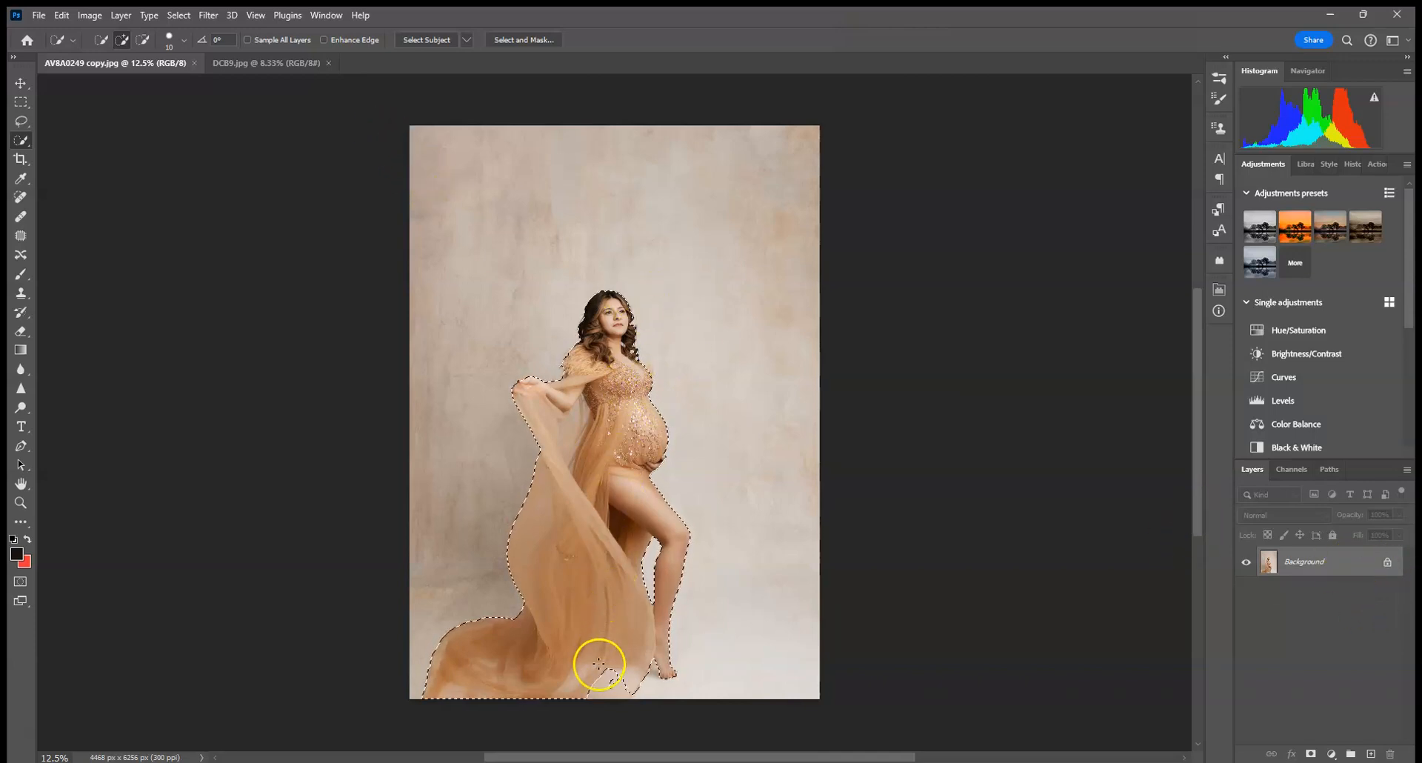
left_click_drag(657, 651, 607, 689)
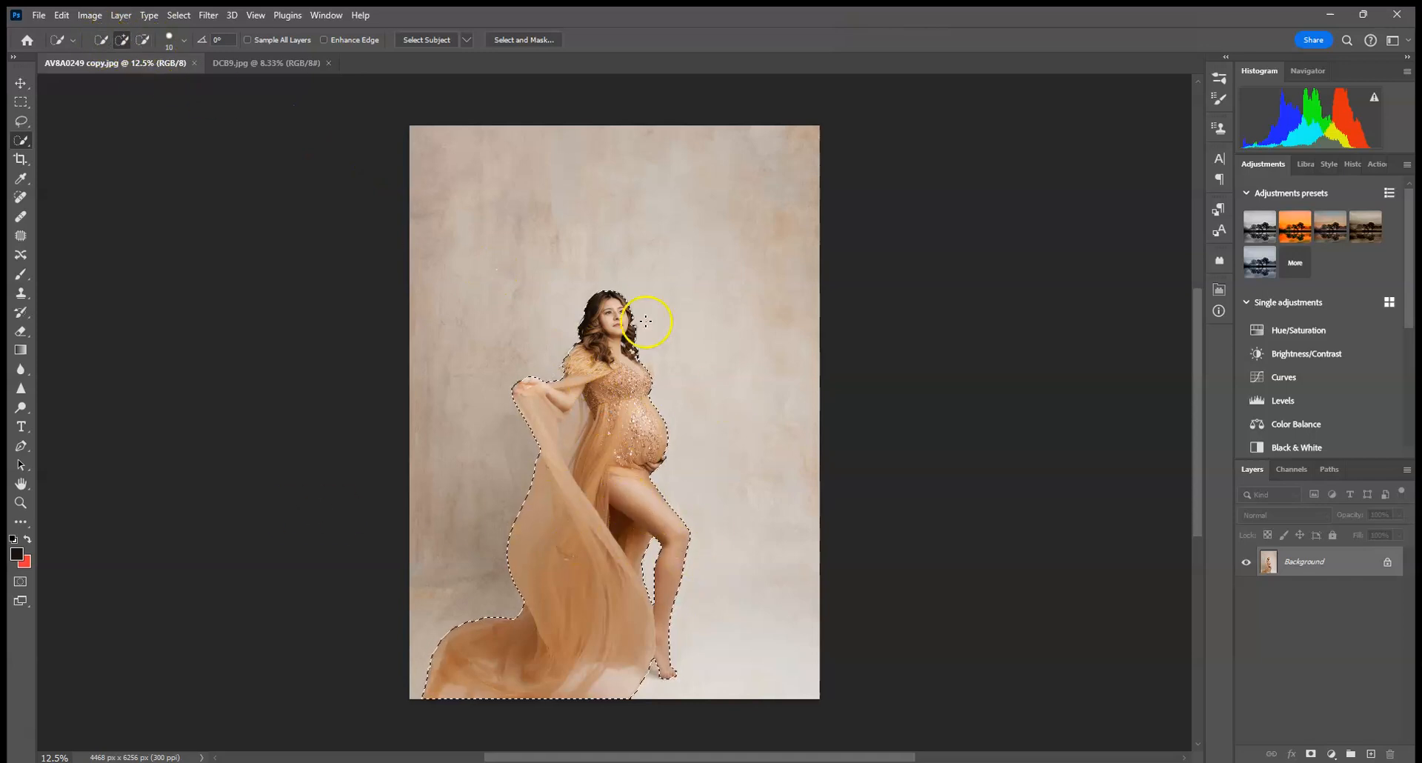
Duplicate the Background layer, mask the copy from the subject selection and invert the mask so the woman is hidden
left_click_drag(1353, 567, 1372, 754)
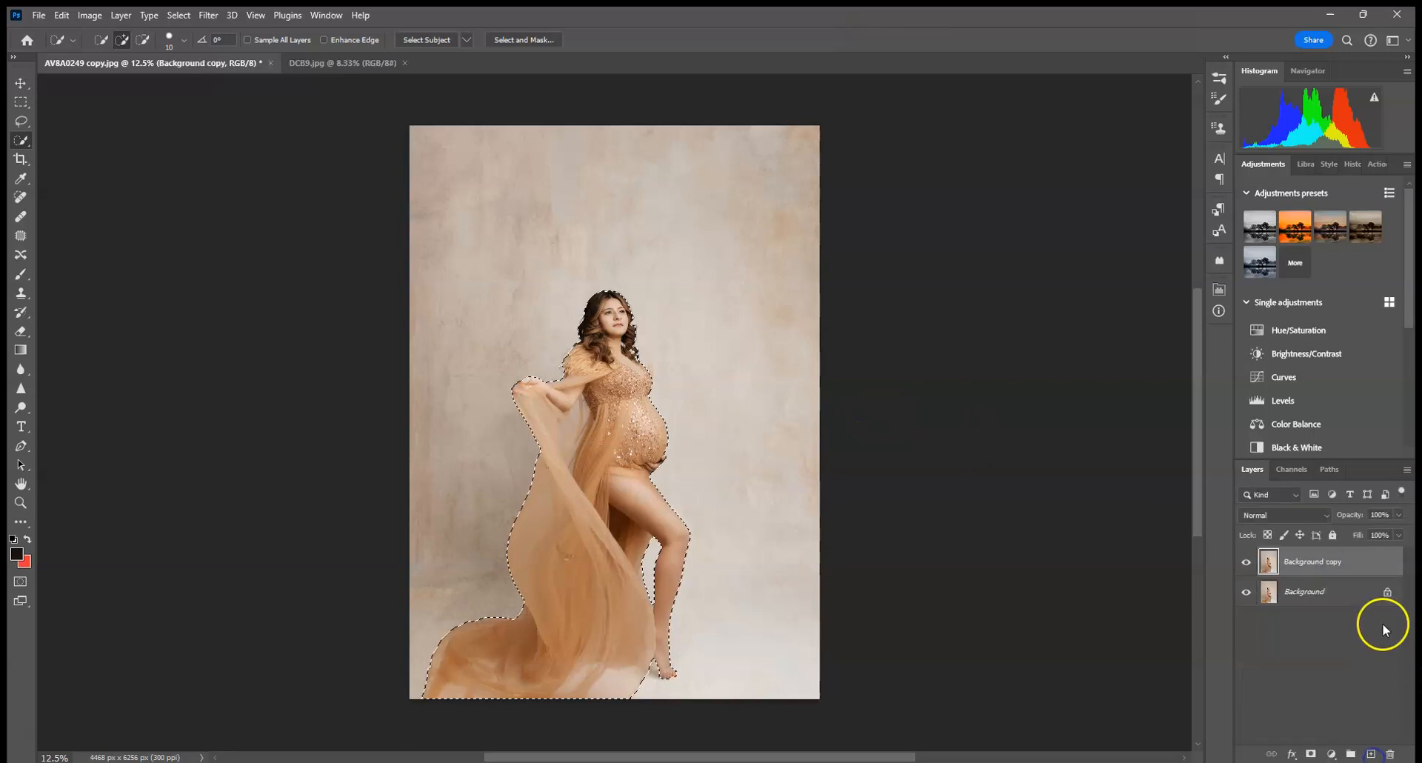
left_click(1311, 753)
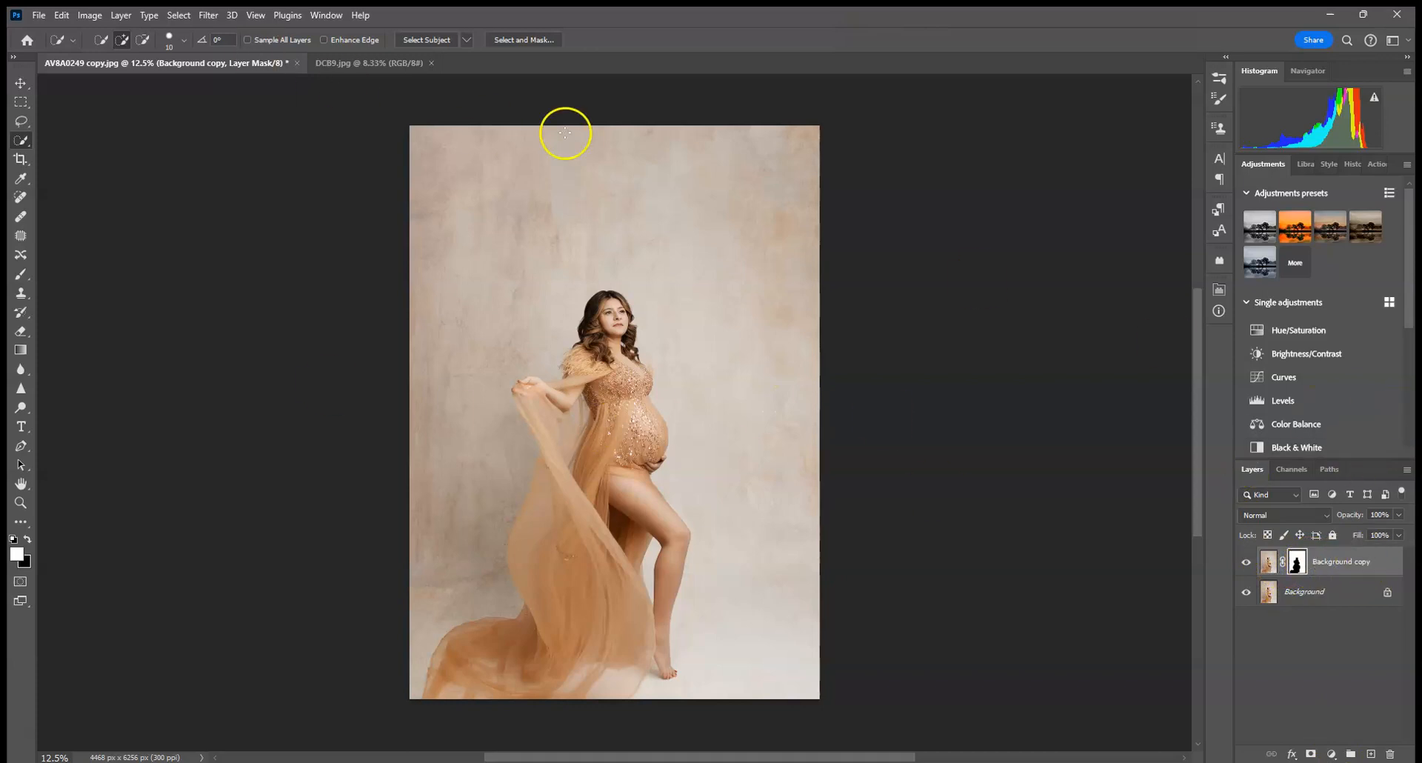
Copy the whole DCB9.jpg backdrop image and paste it into AV8A0249 copy.jpg as a new layer
left_click(371, 62)
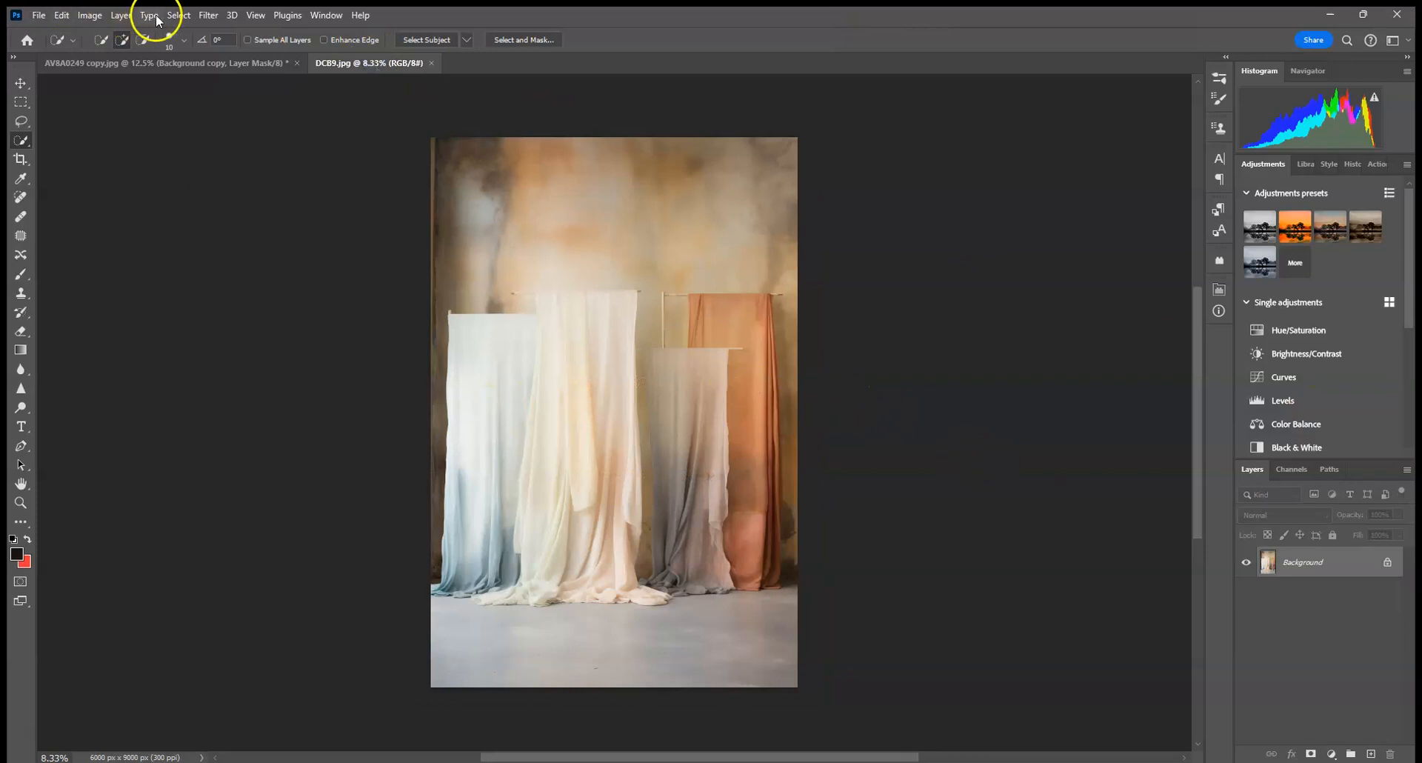
left_click(178, 14)
left_click(183, 31)
left_click(60, 15)
left_click(83, 118)
left_click(133, 64)
left_click(60, 15)
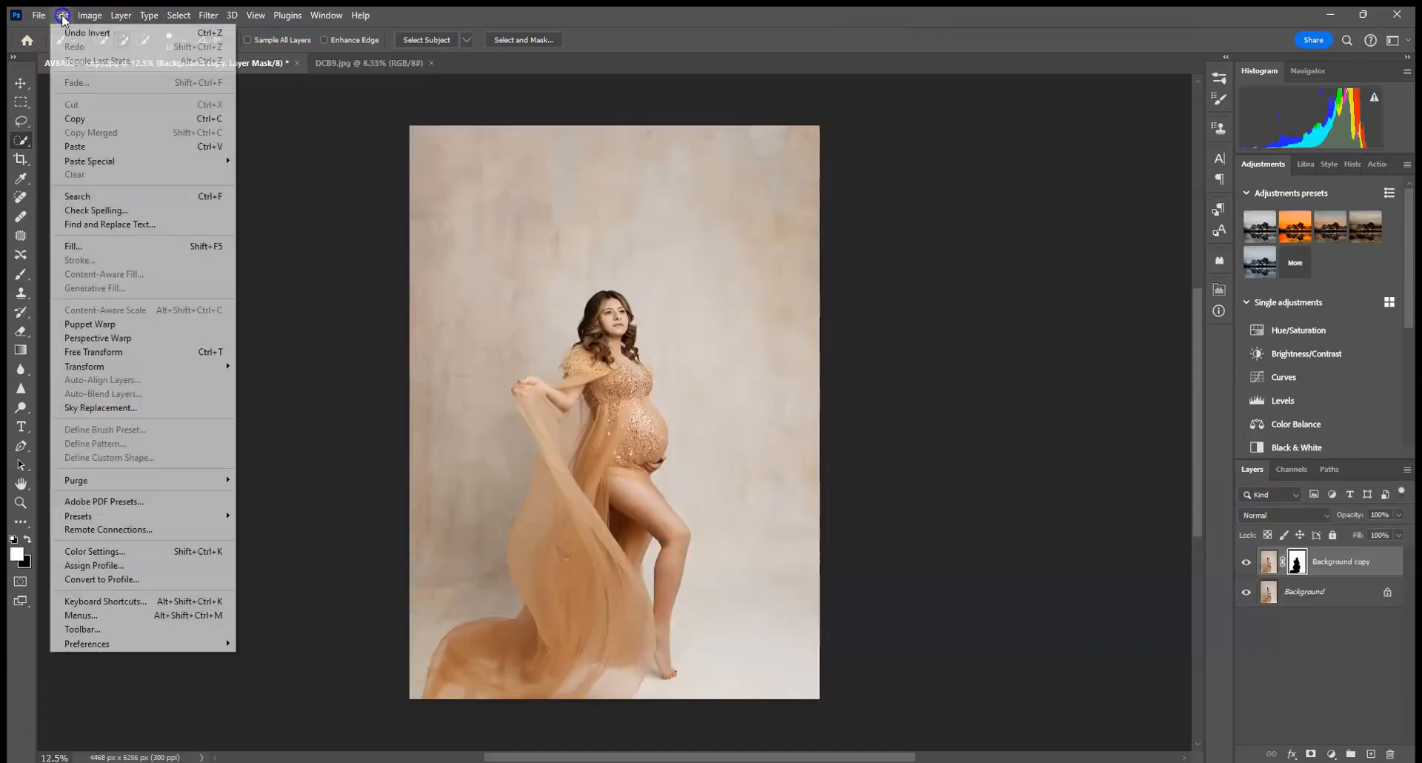
left_click(78, 146)
Scale and reposition the pasted backdrop layer so it covers the entire canvas
left_click(22, 82)
left_click(410, 126)
left_click_drag(410, 126, 552, 325)
left_click_drag(654, 431, 495, 194)
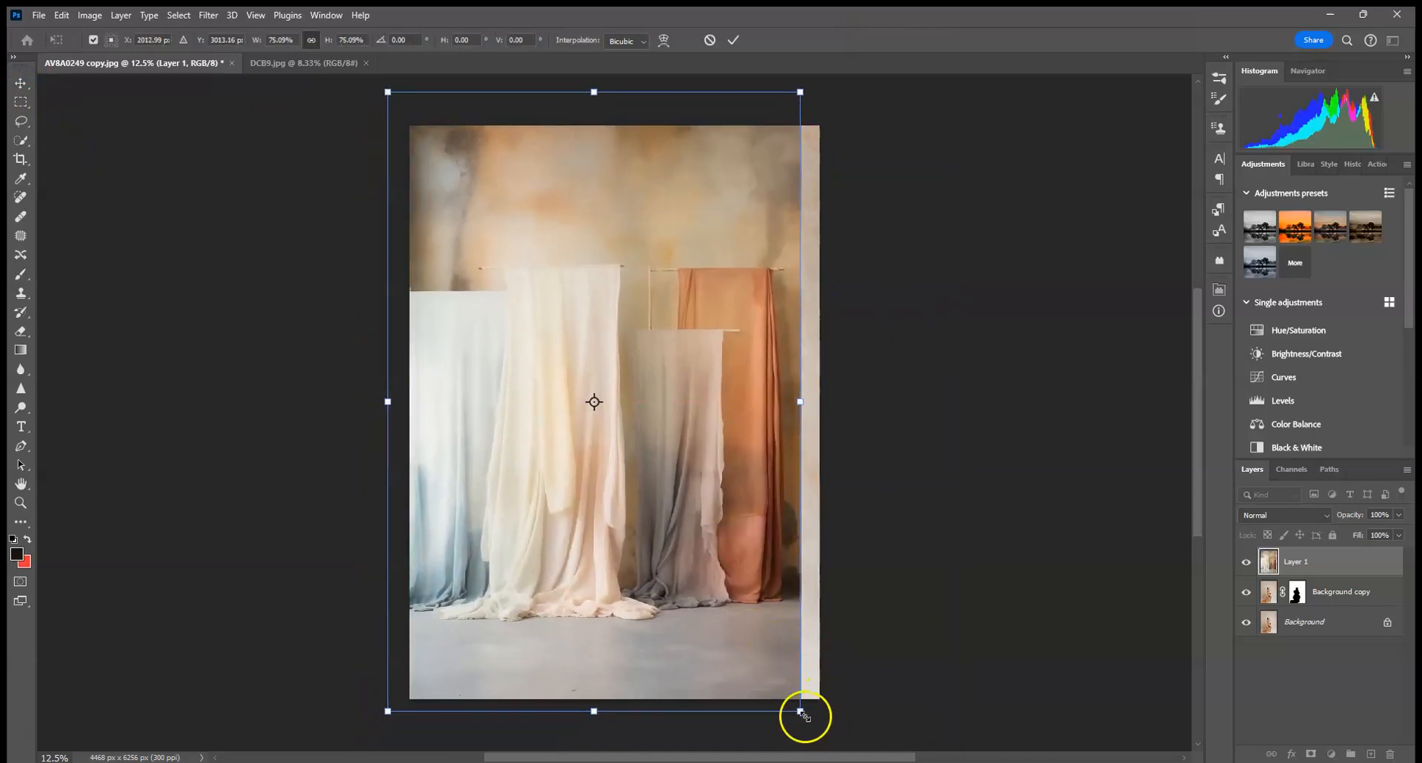
left_click_drag(800, 711, 822, 718)
left_click_drag(716, 646, 732, 616)
left_click(735, 41)
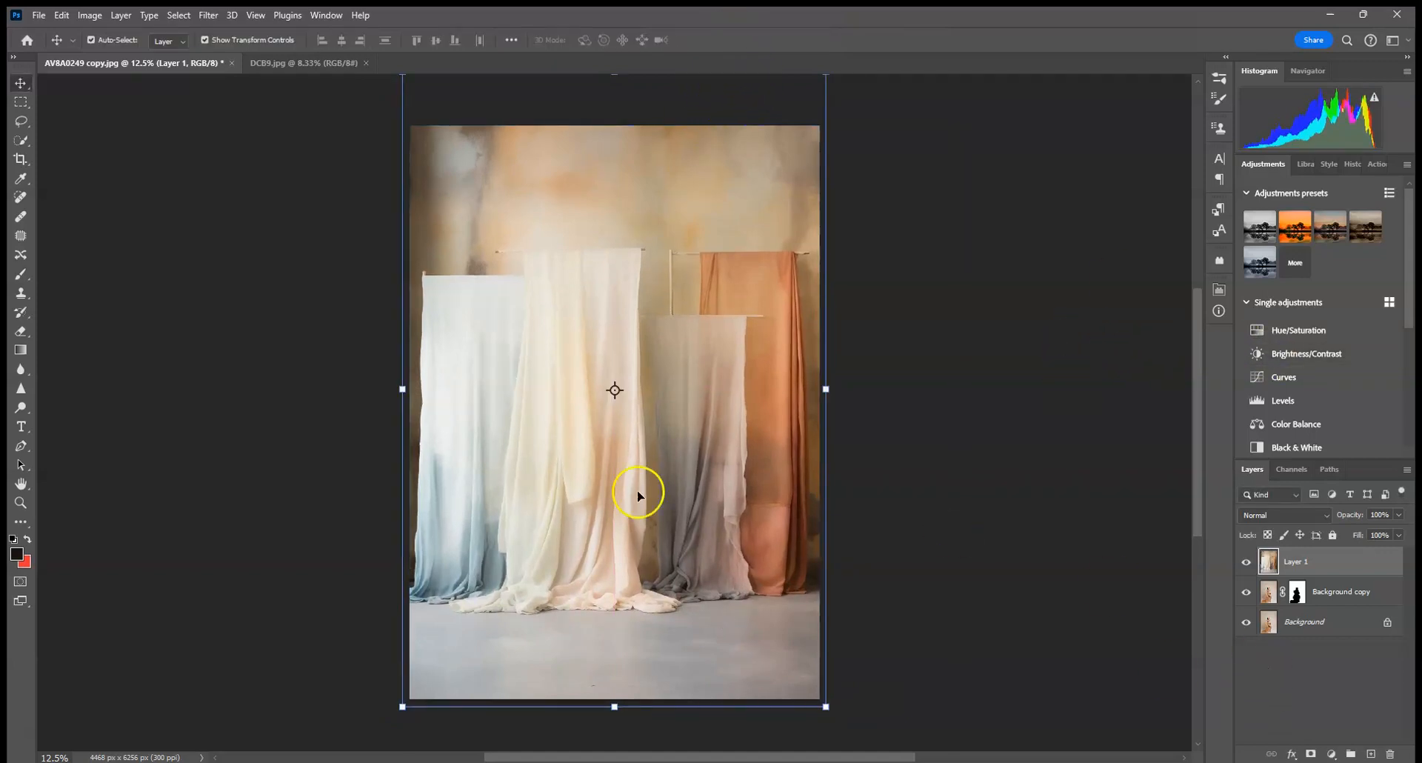
Clip the backdrop Layer 1 to the masked Background copy layer with a clipping mask
left_click_drag(1321, 572, 1334, 573)
right_click(1333, 574)
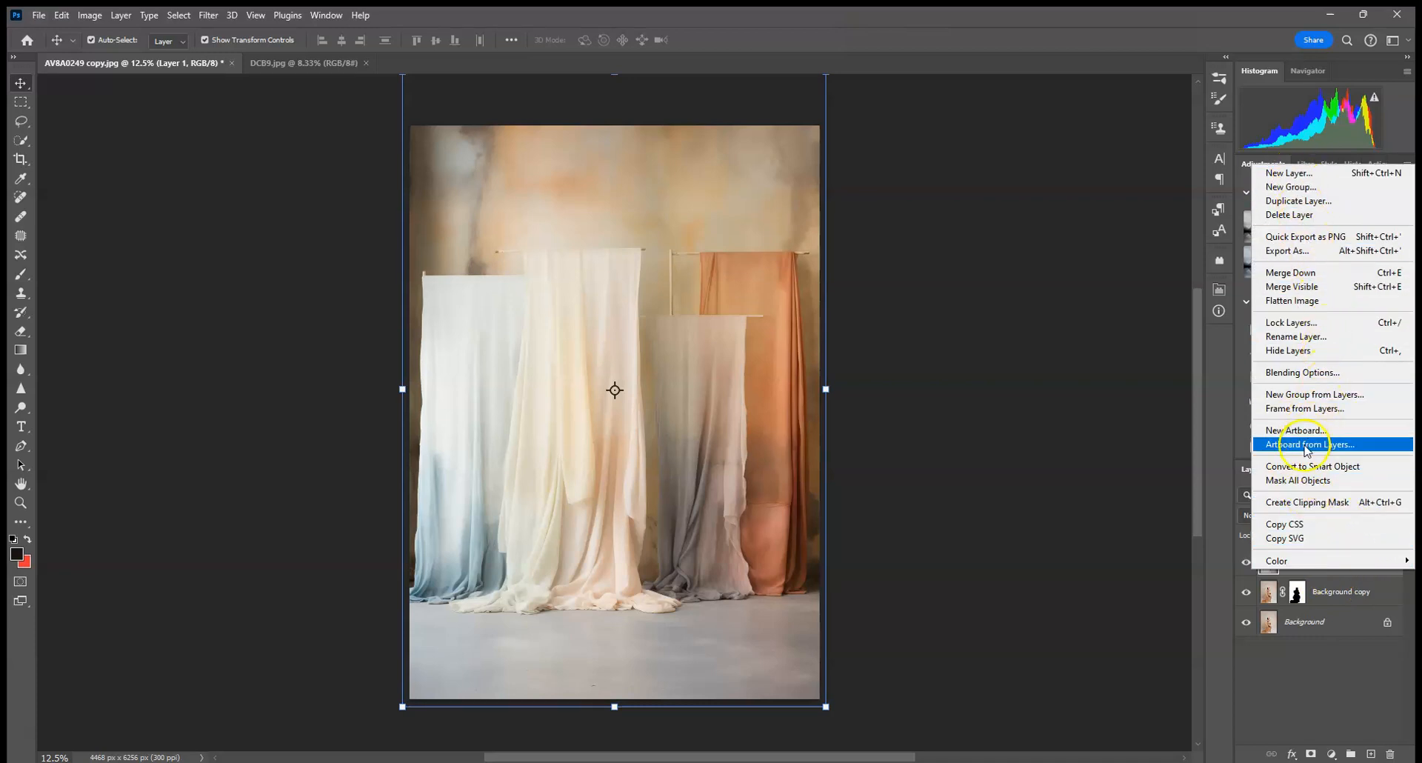
left_click(1279, 503)
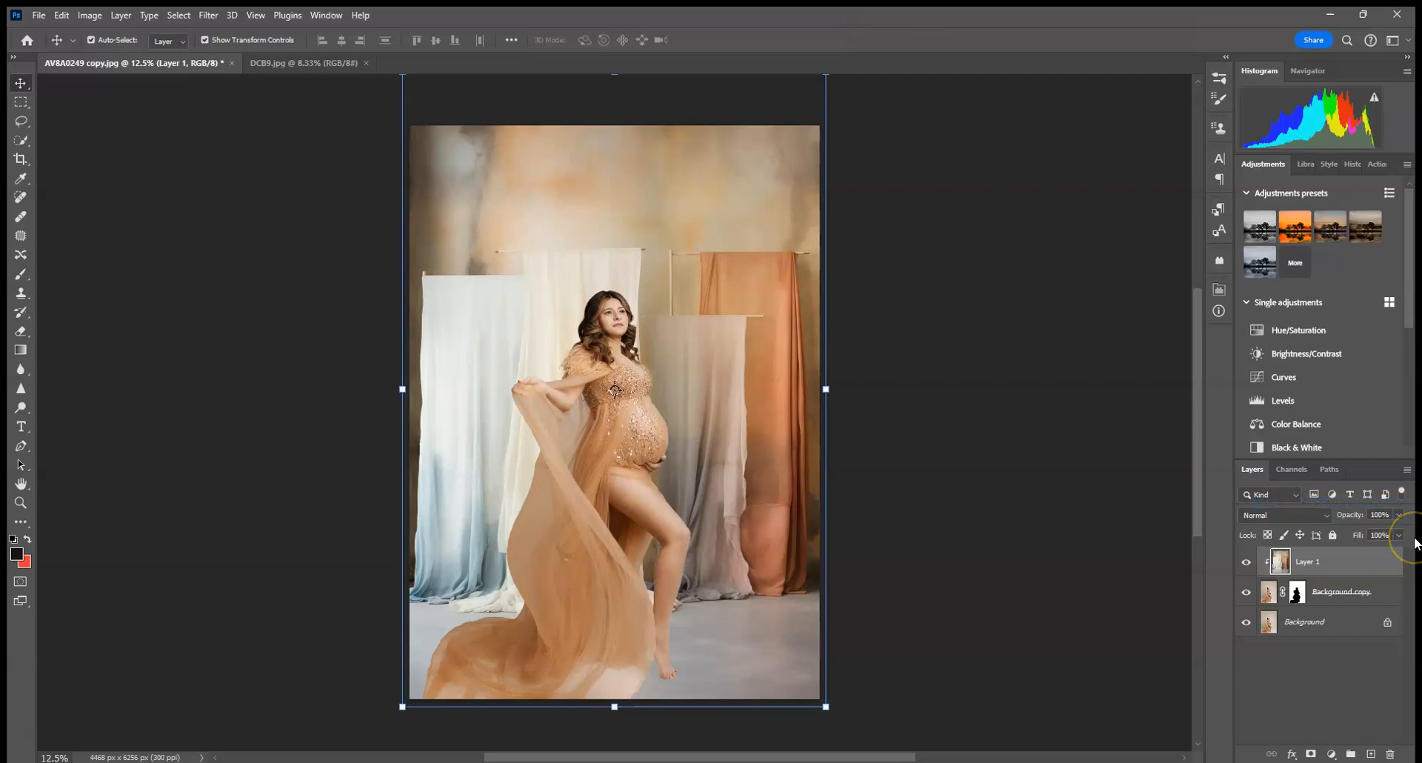
left_click(1045, 271)
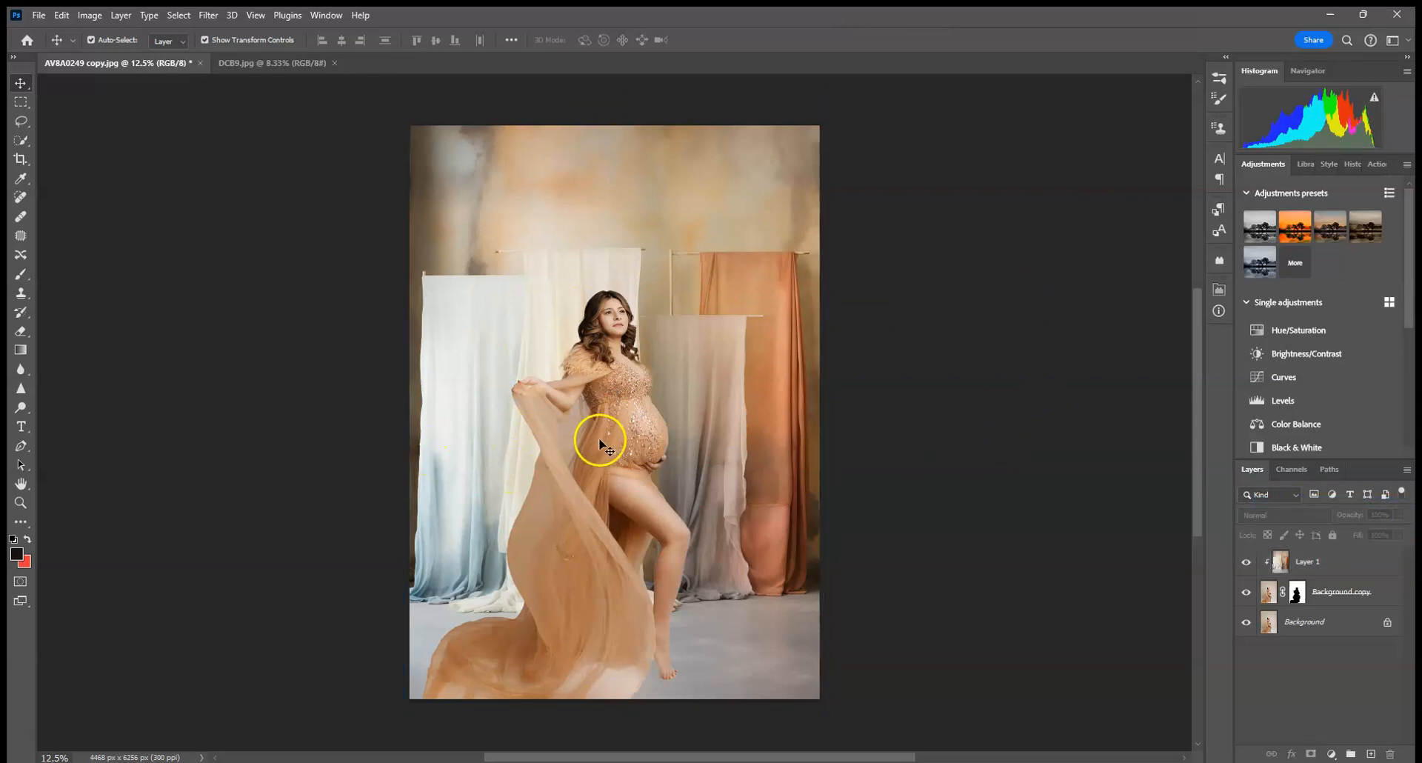
Flip the Layer 1 backdrop horizontally behind the woman
left_click(1328, 554)
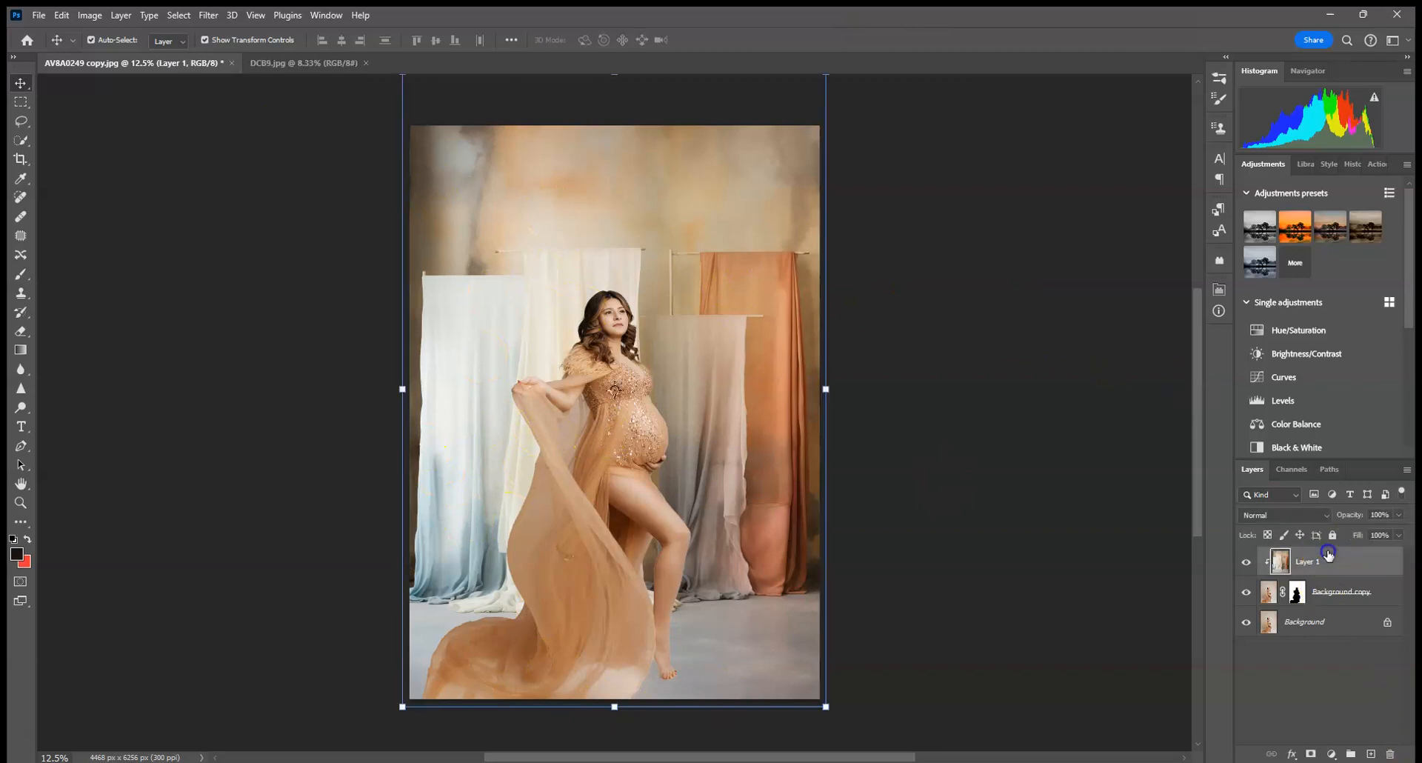
left_click(828, 388)
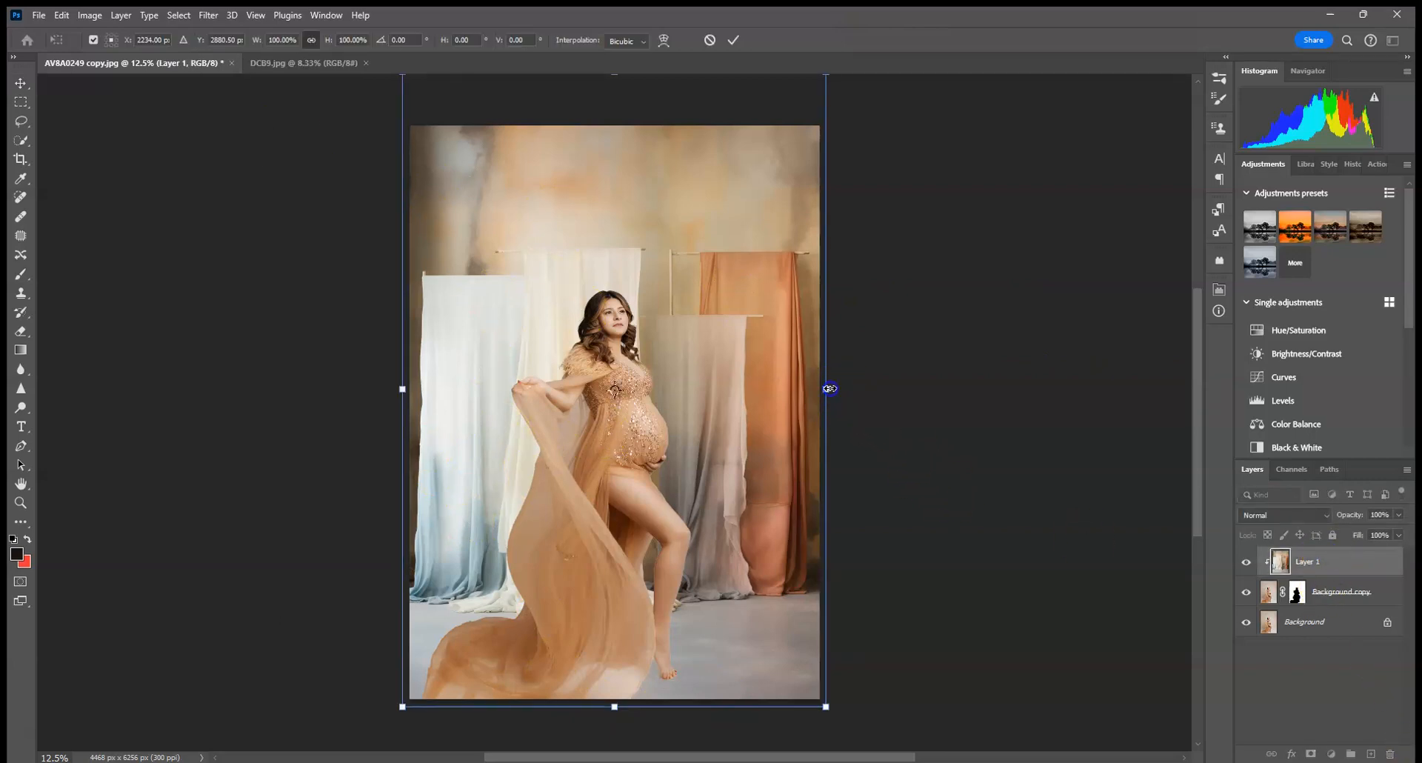
right_click(777, 381)
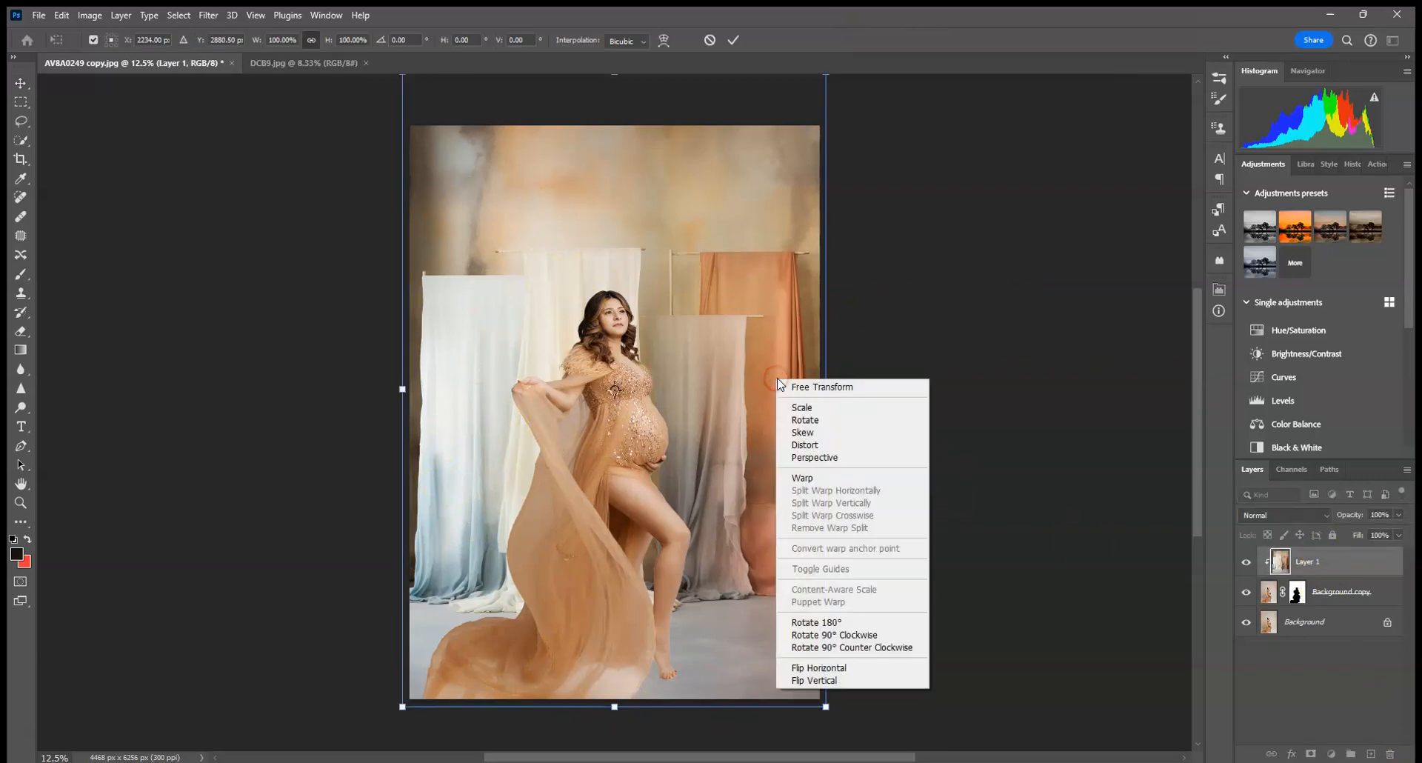
left_click(828, 669)
left_click(734, 40)
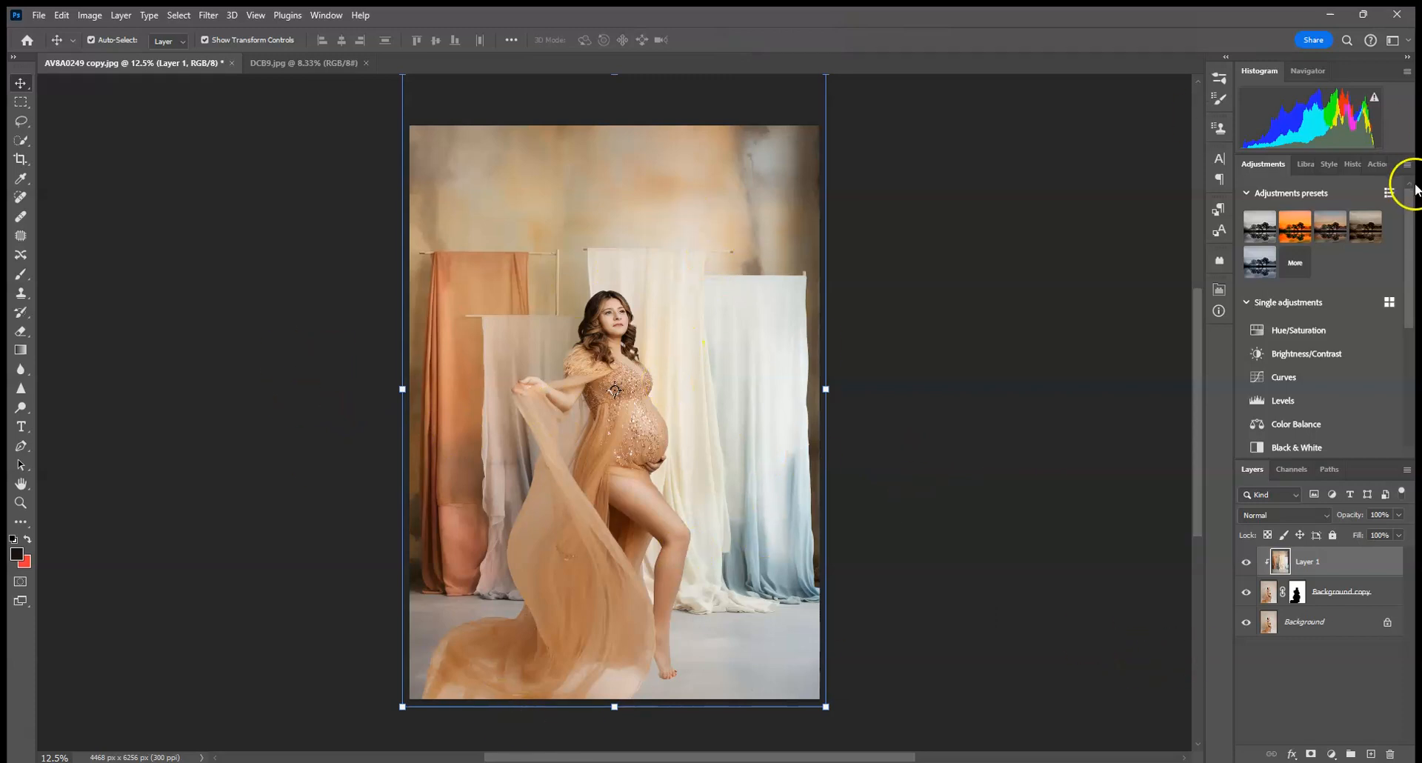
Hide and show the Background copy layer to compare the image with and without the backdrop
left_click(1367, 597)
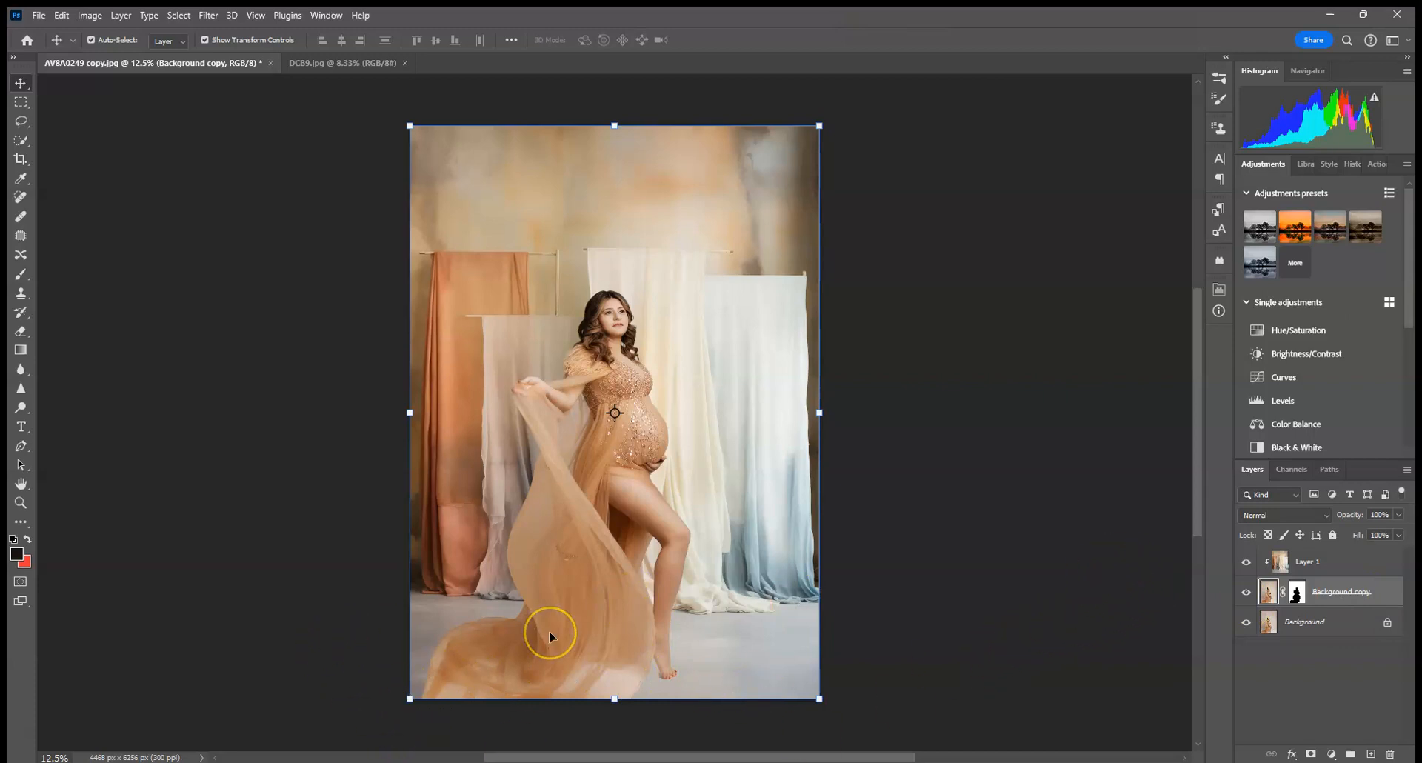
left_click(1249, 595)
left_click(1249, 596)
Add a layer mask to Layer 1 and paint it black along the image's lower edge with a 2000 px soft brush to reveal the original floor
left_click(1300, 563)
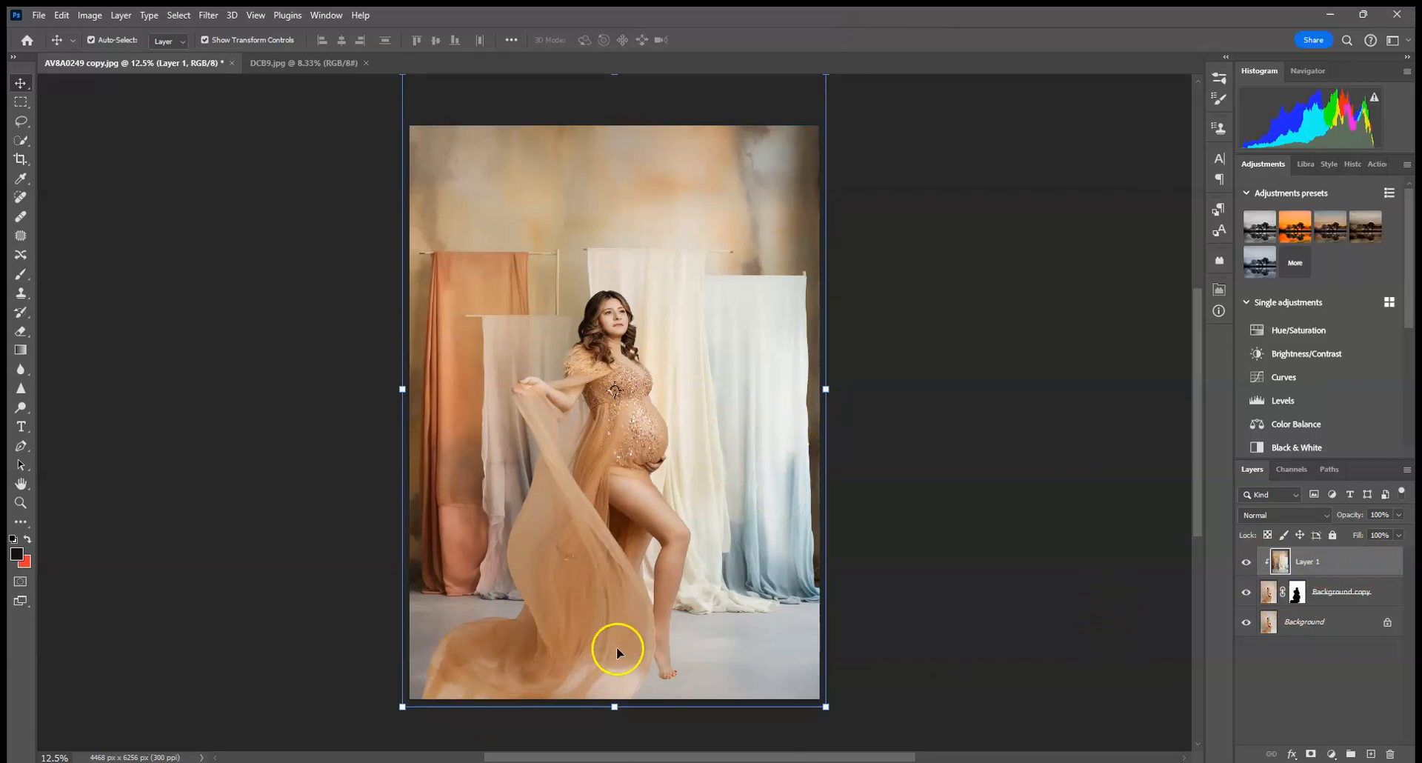
left_click(1310, 753)
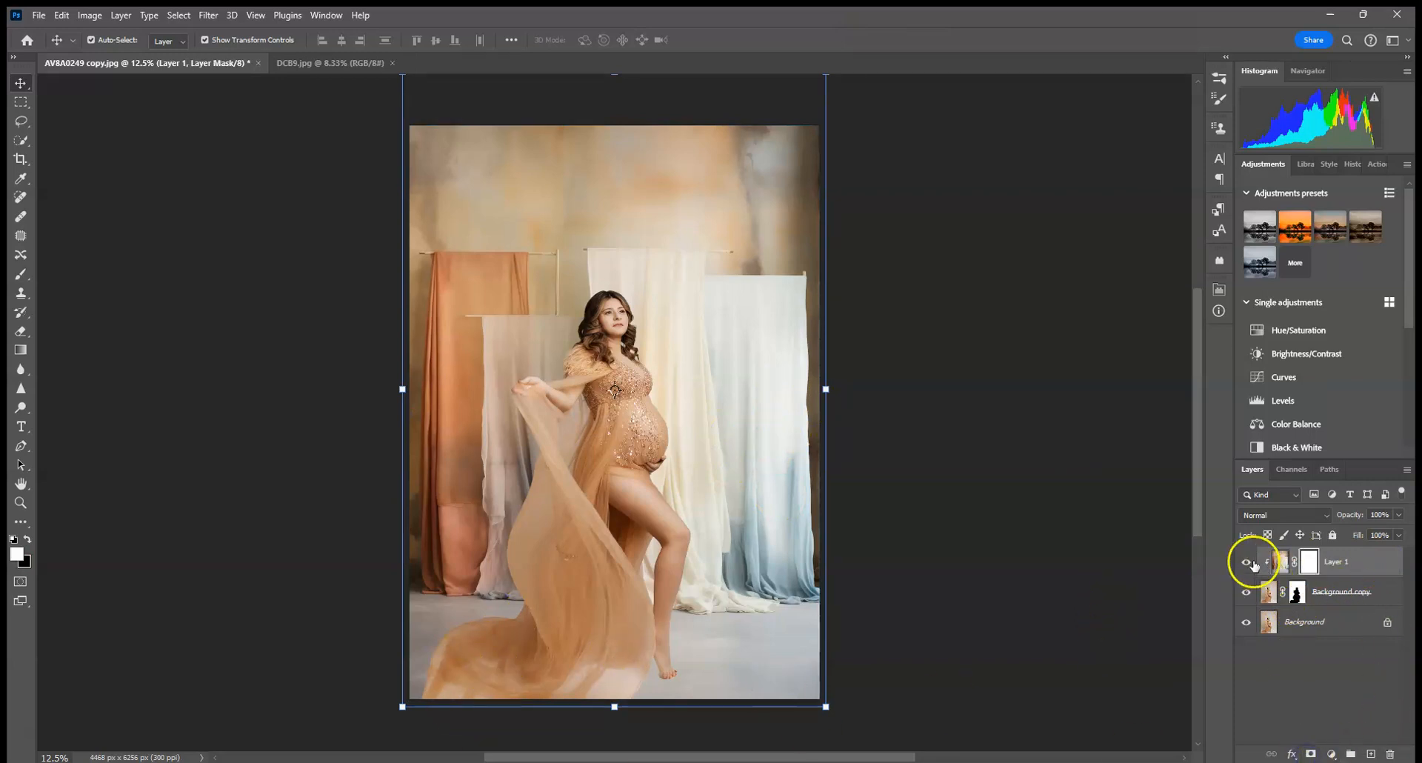
left_click(21, 274)
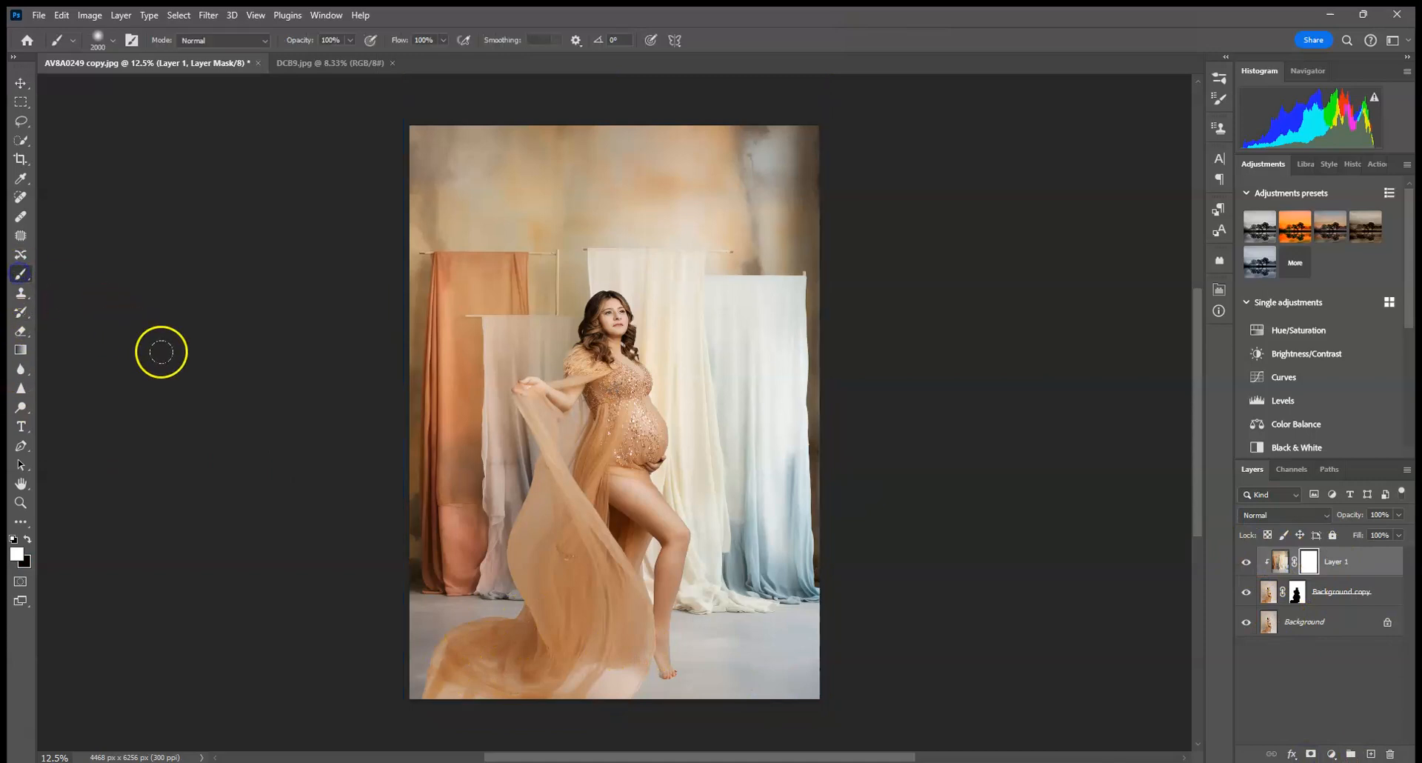
left_click(27, 538)
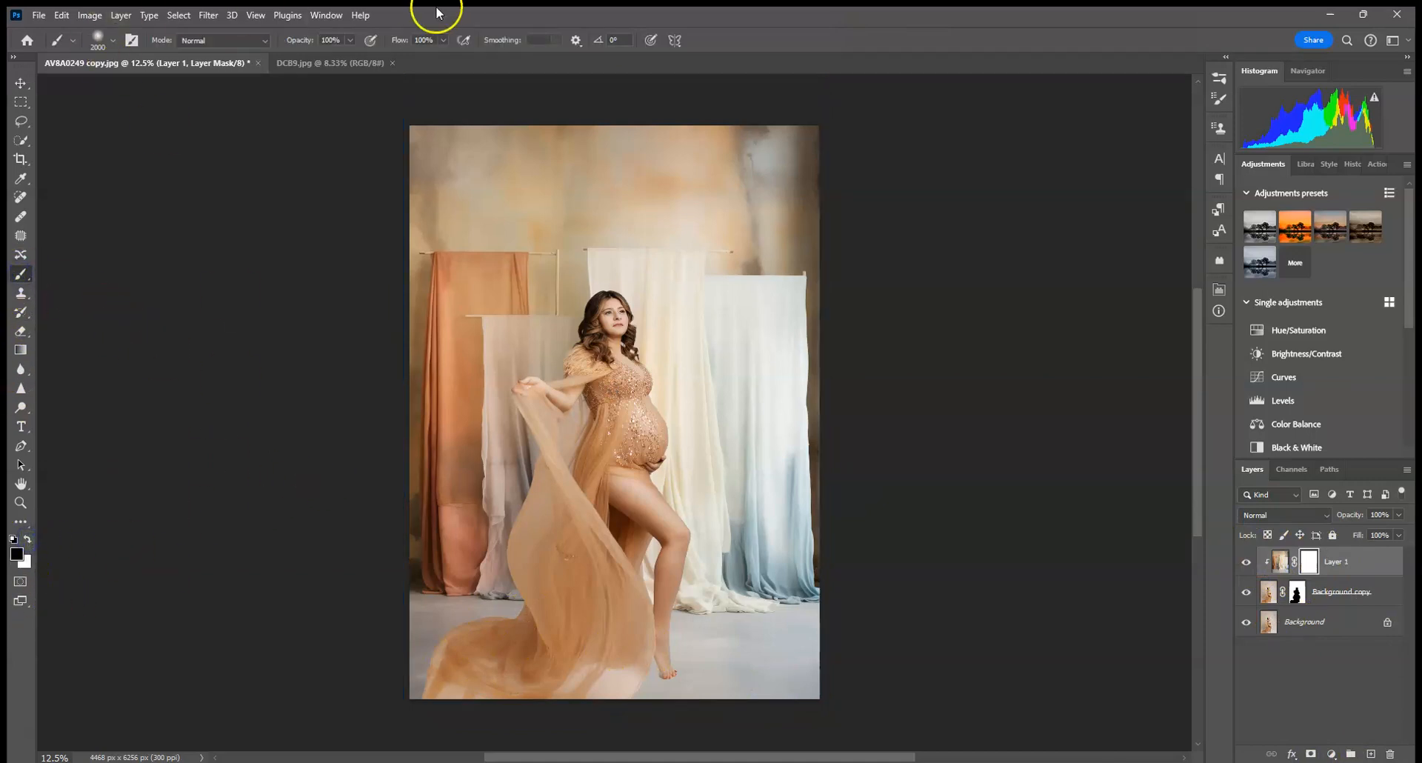
mouse_move(447, 736)
left_mouse_down()
mouse_move(601, 740)
mouse_move(343, 743)
mouse_move(538, 756)
left_mouse_up()
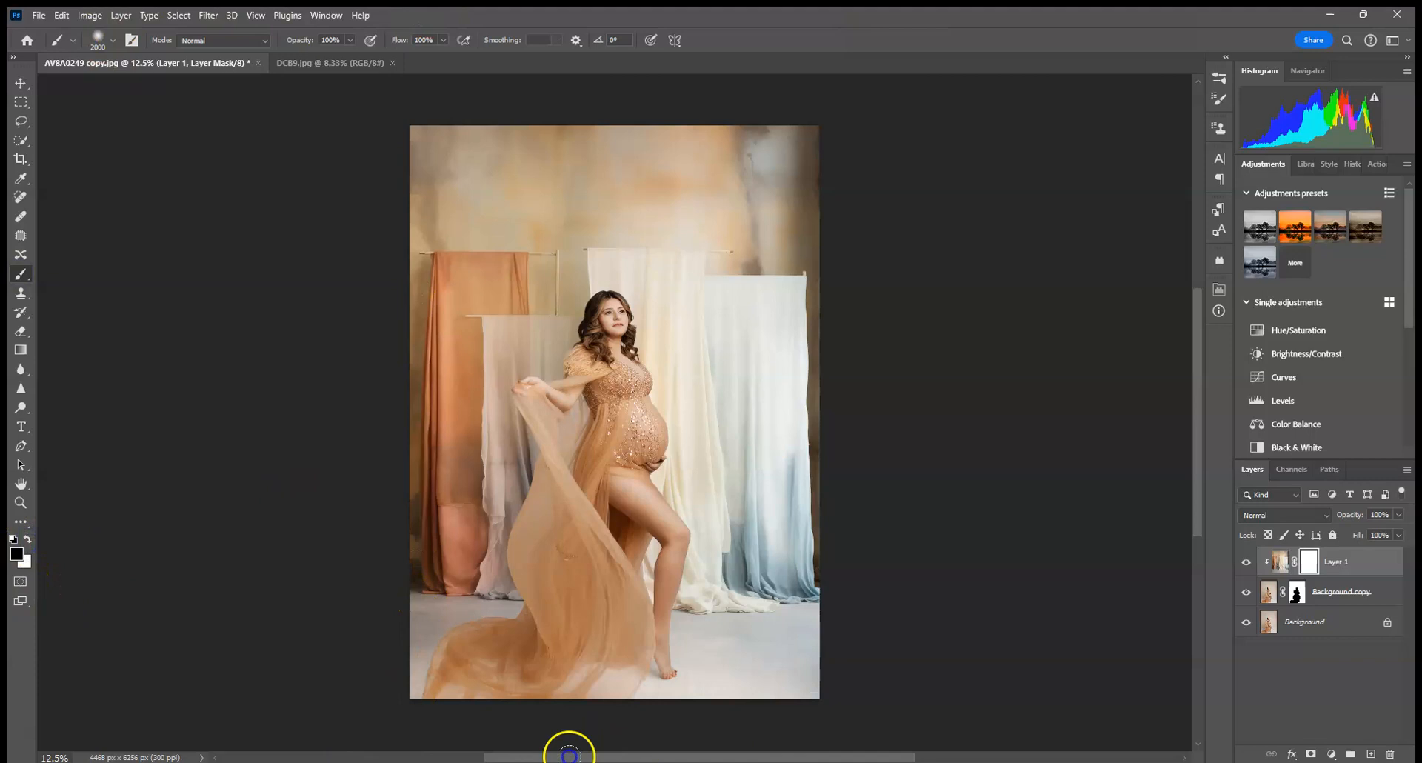
left_click_drag(832, 754, 713, 746)
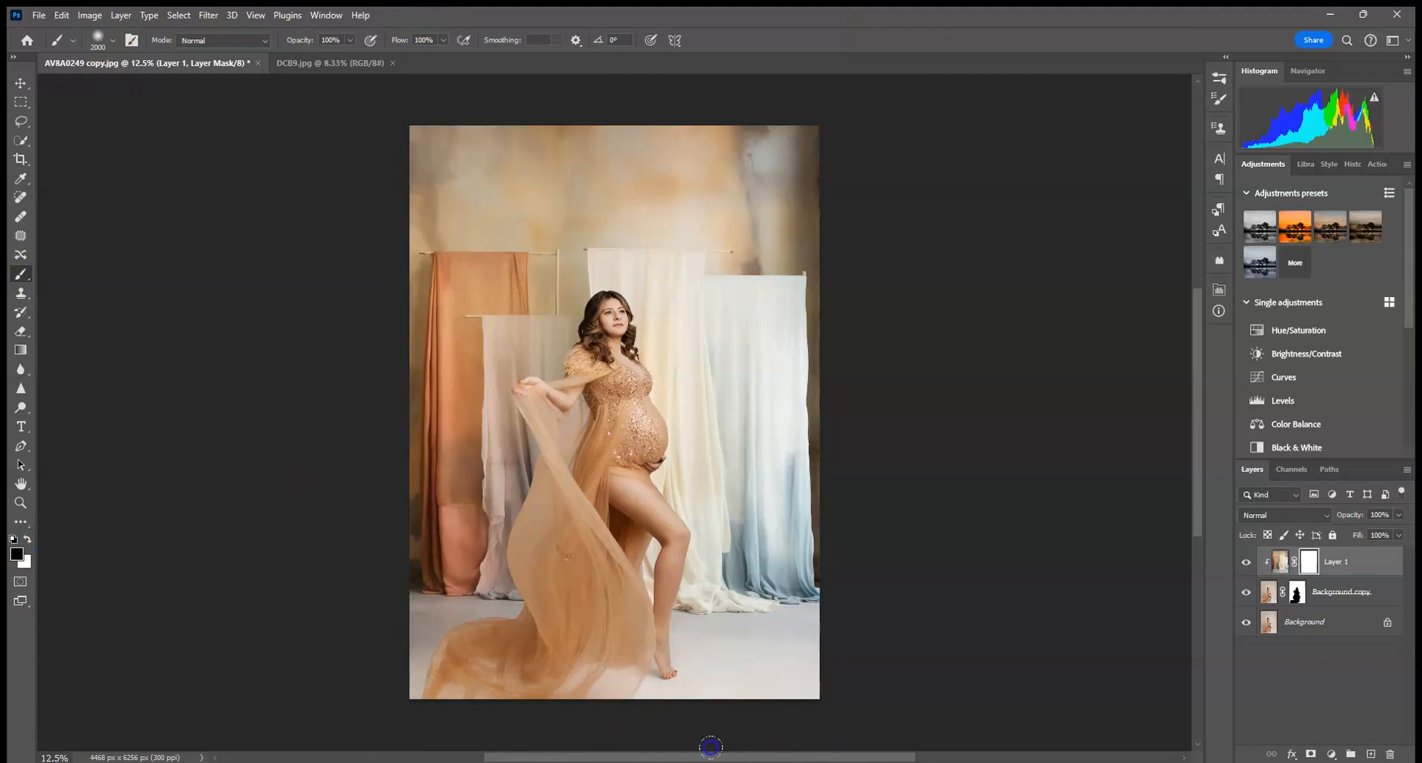
left_click_drag(565, 743, 456, 738)
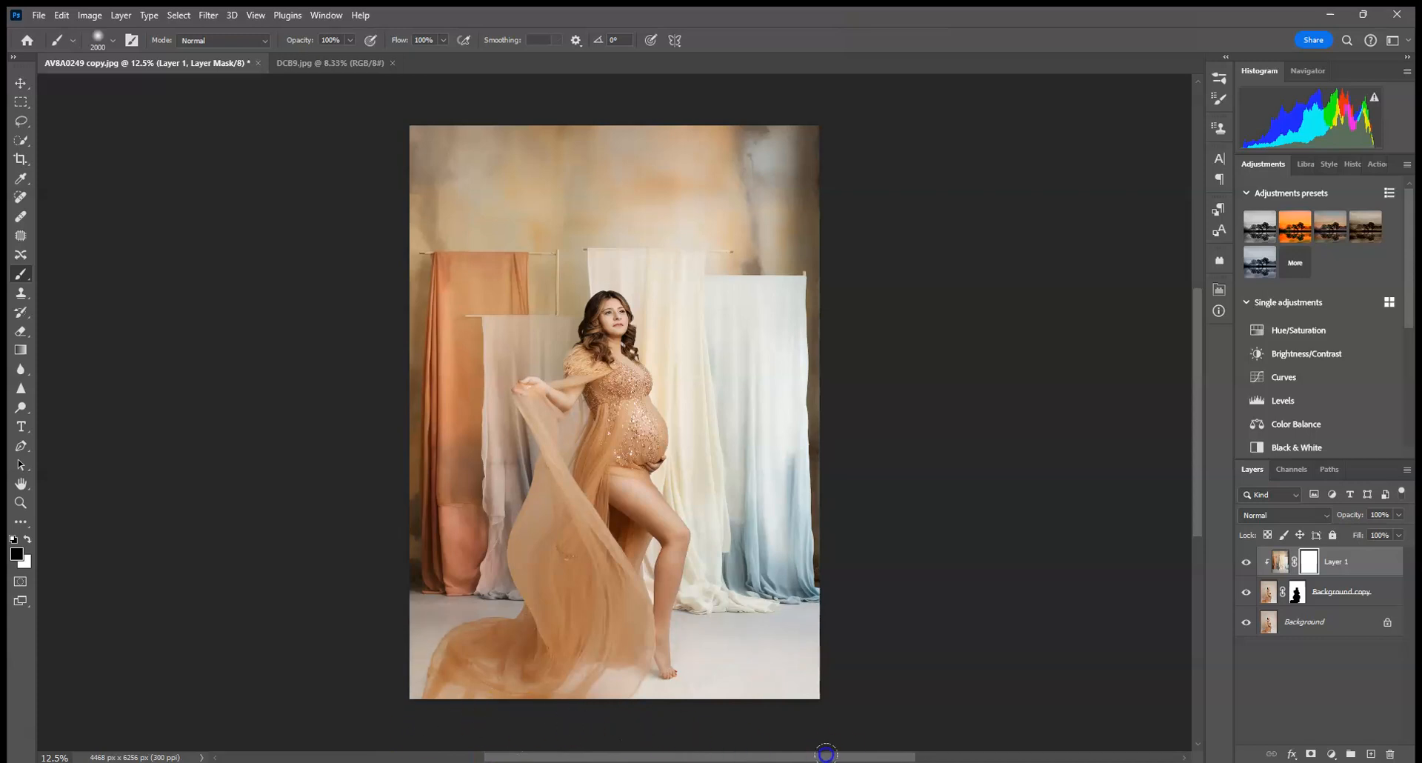
left_click_drag(563, 744, 442, 754)
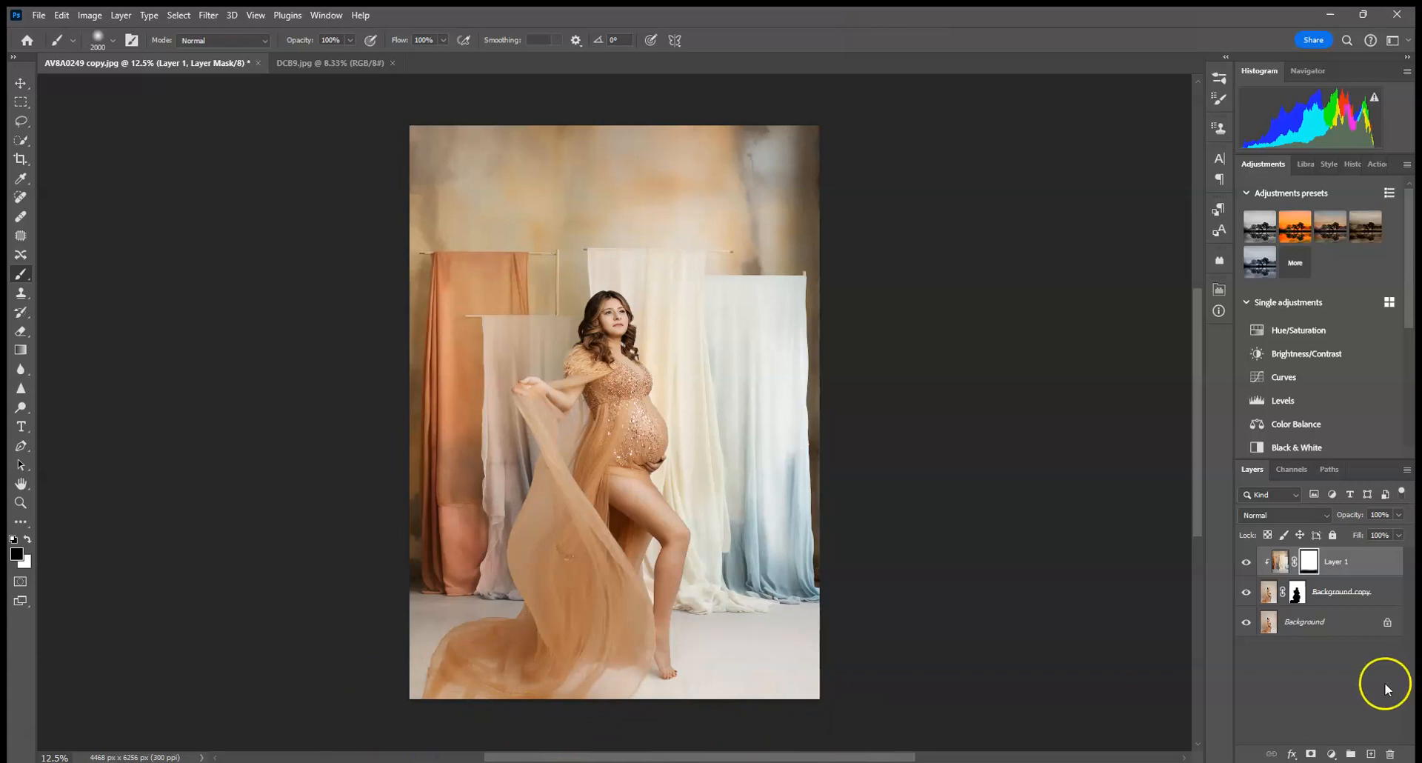
Blend the floor transition beside the gown's train by painting the Layer 1 mask black with a 228 px brush at 31% opacity
scroll(996, 444, "up", 4)
left_click_drag(337, 558, 537, 534)
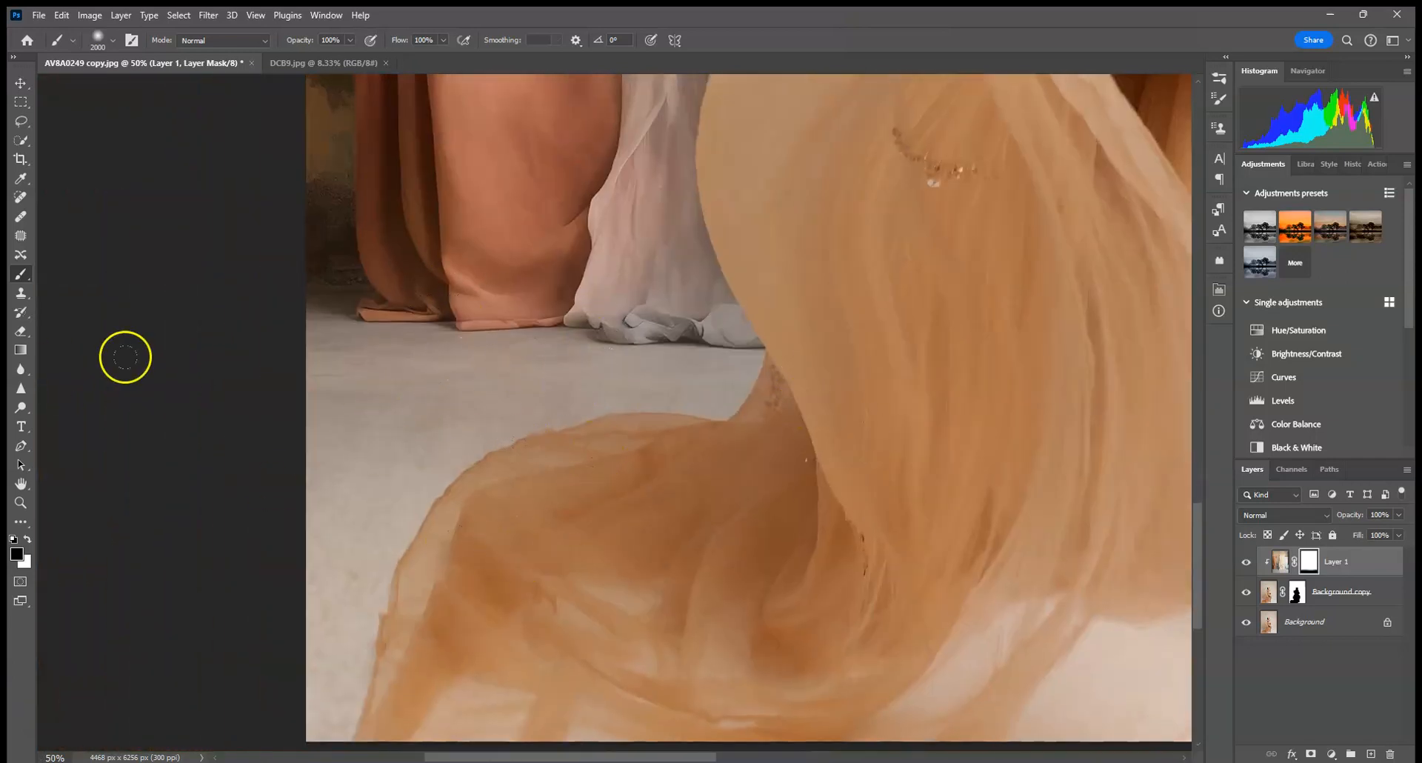
left_click(105, 37)
left_click(131, 86)
left_click(754, 10)
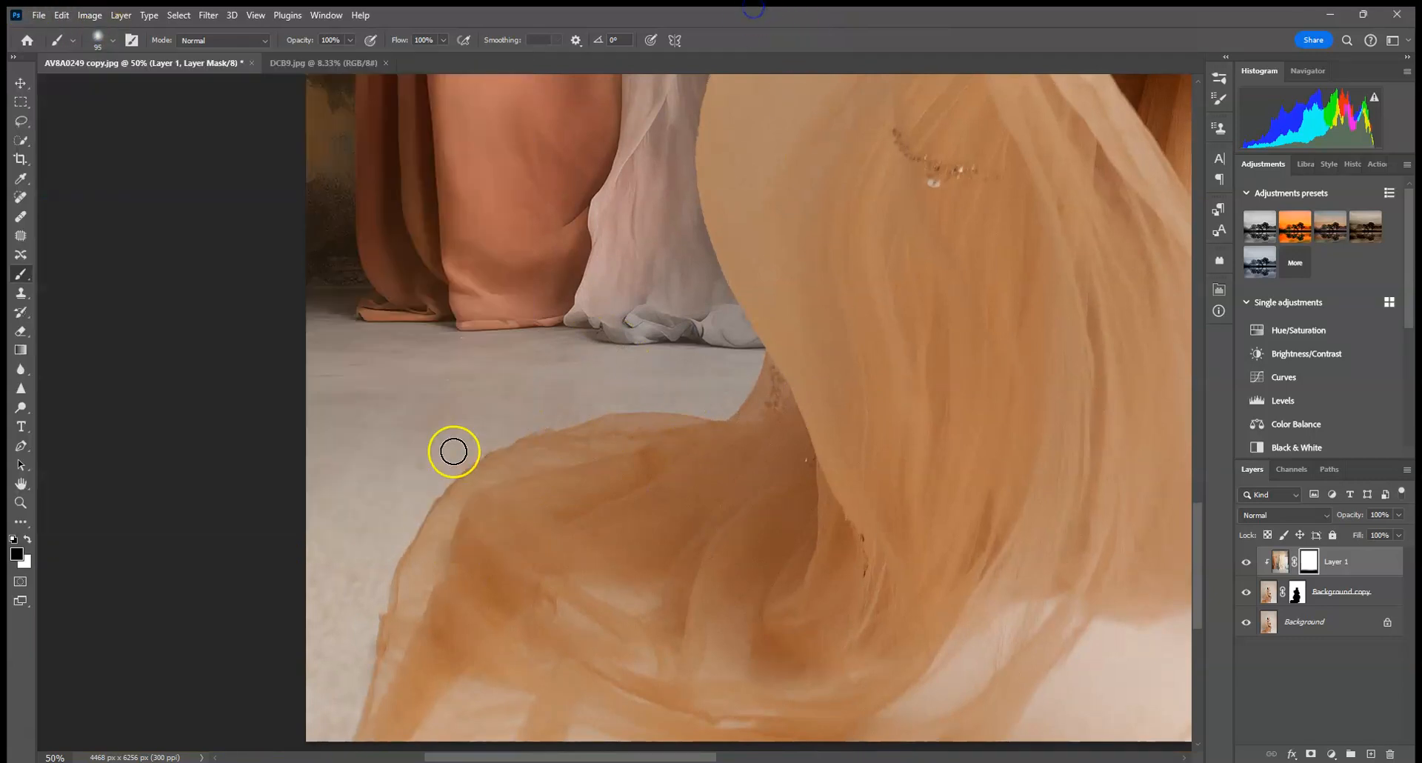
left_click(107, 41)
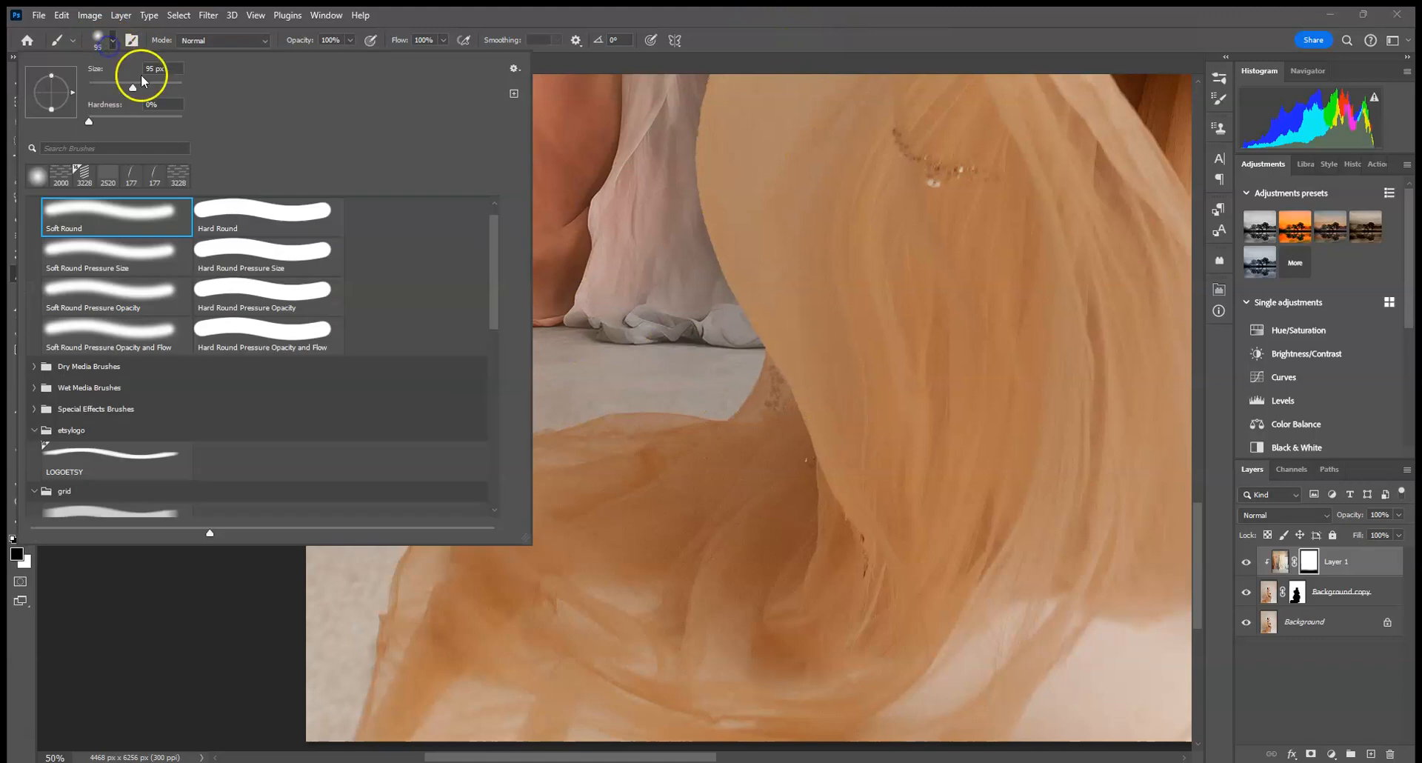
left_click(350, 40)
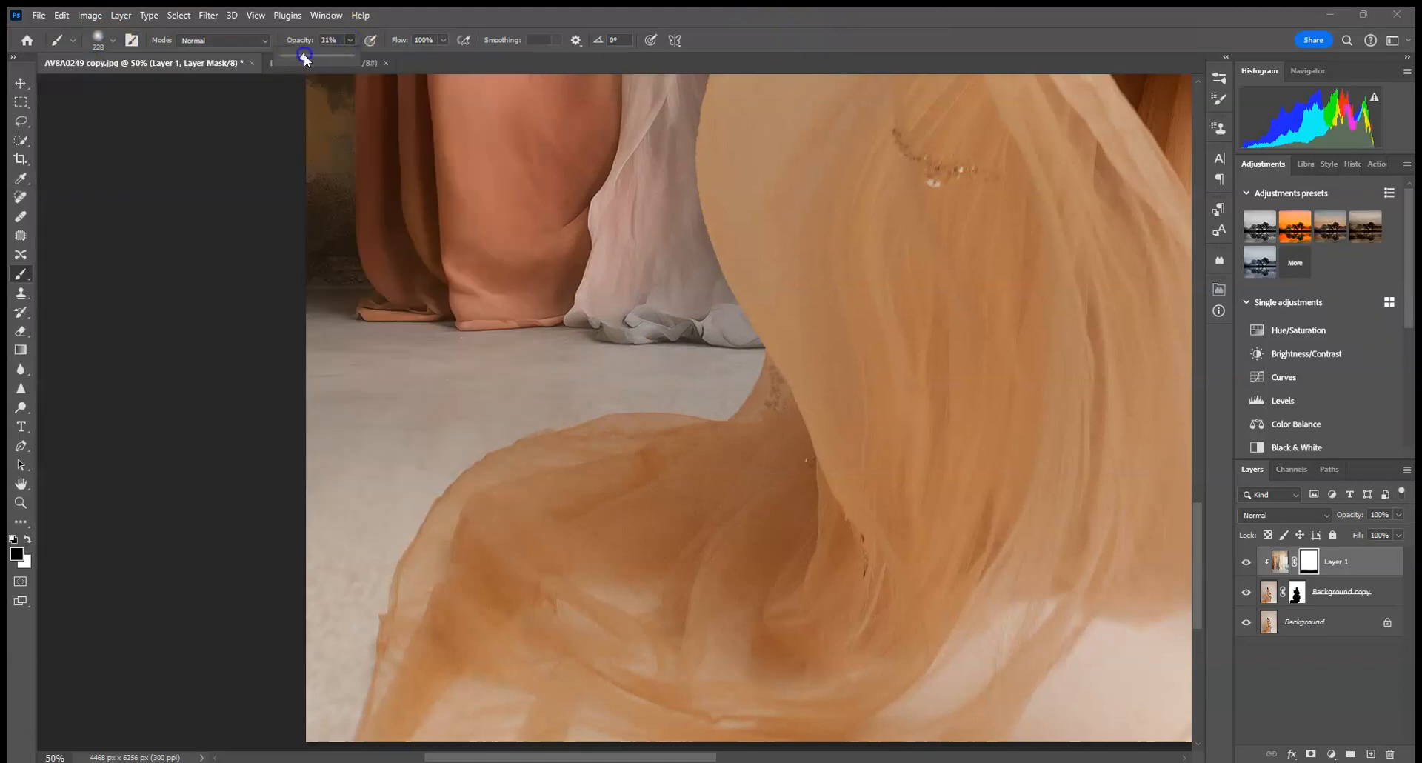
left_click(322, 408)
mouse_move(323, 406)
left_mouse_down()
mouse_move(327, 375)
mouse_move(366, 390)
mouse_move(532, 380)
mouse_move(367, 386)
left_mouse_up()
left_click_drag(566, 375, 654, 379)
left_click_drag(786, 395, 874, 395)
left_click_drag(548, 363, 547, 362)
Soften the floor transition below the white and blue drapes on the Layer 1 mask, and check the floor around the gown
left_click_drag(983, 475, 180, 480)
left_click_drag(576, 463, 581, 464)
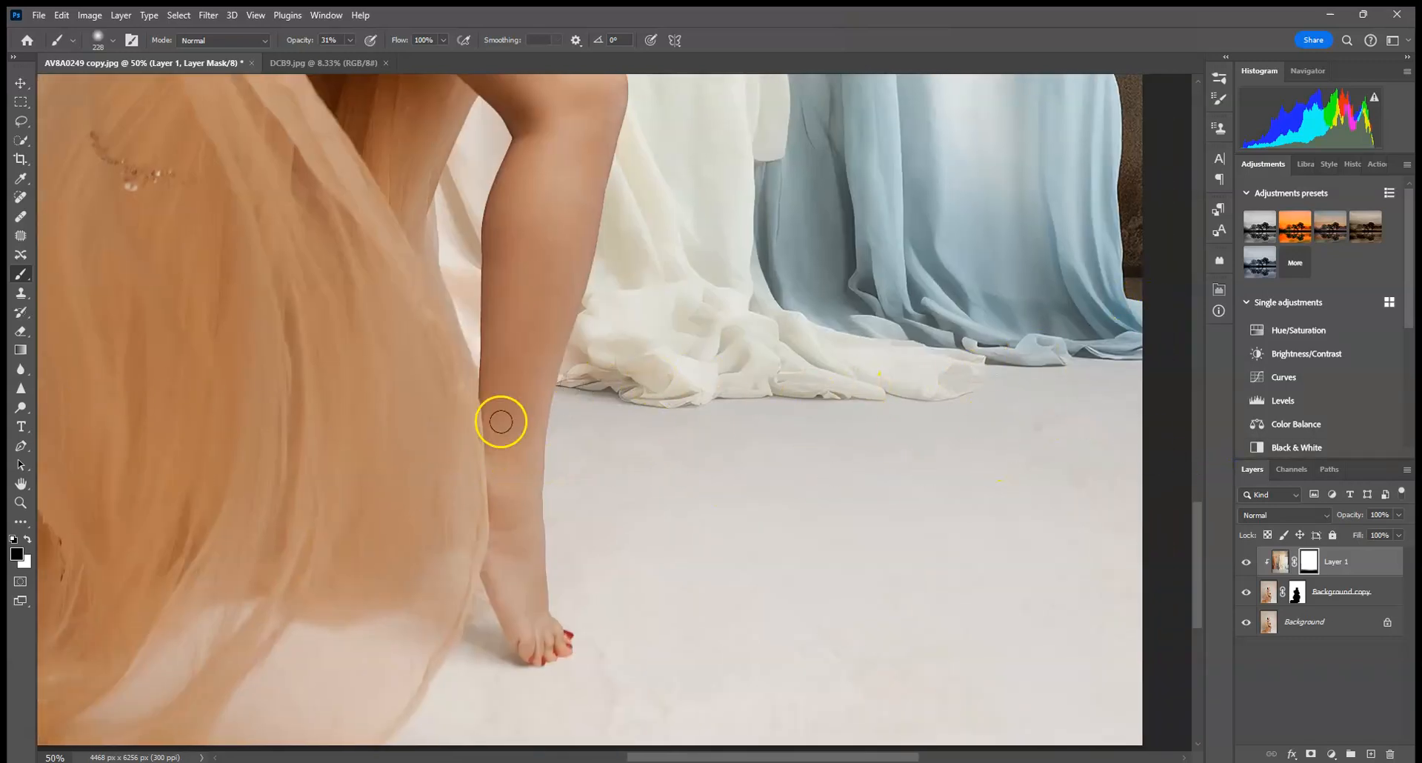
left_click_drag(866, 453, 1003, 400)
left_click_drag(931, 448, 692, 470)
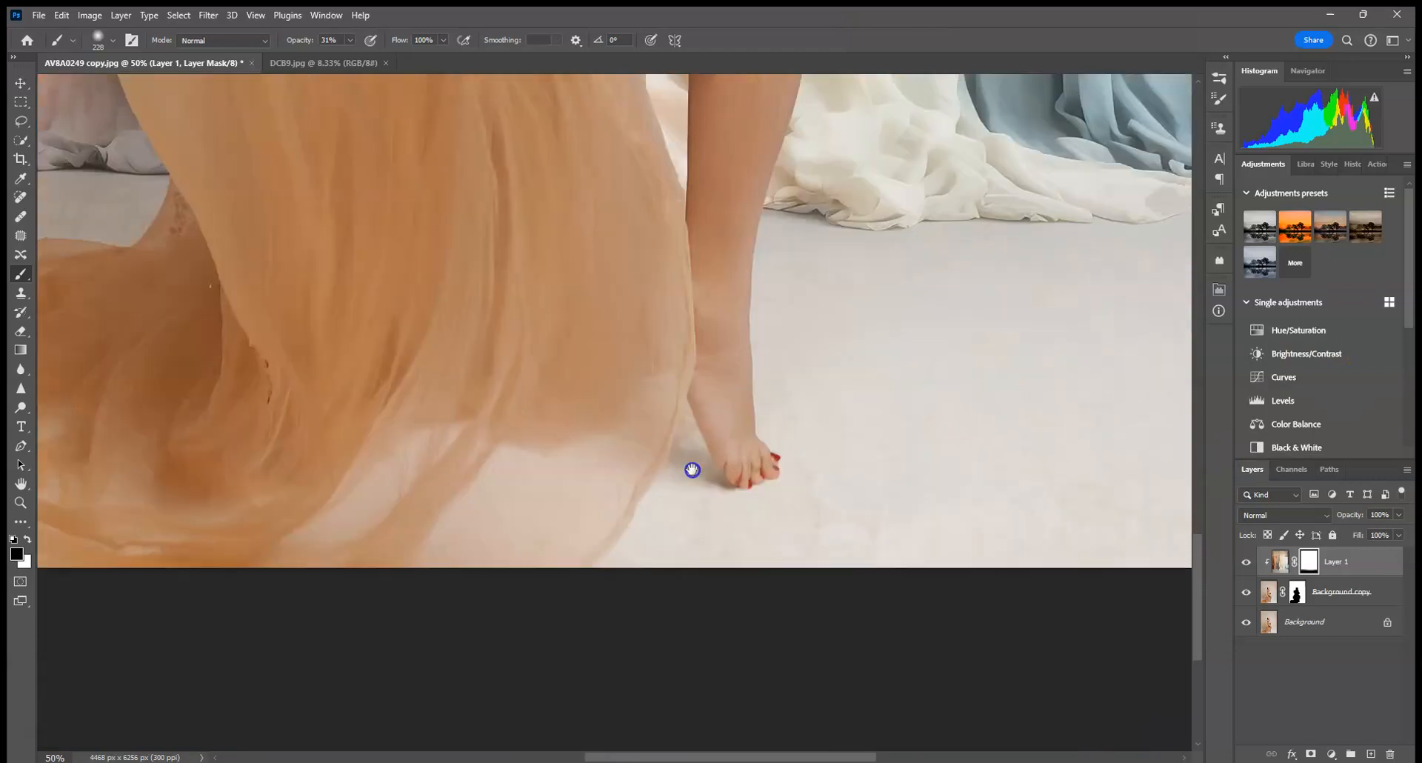
left_click_drag(379, 392, 912, 388)
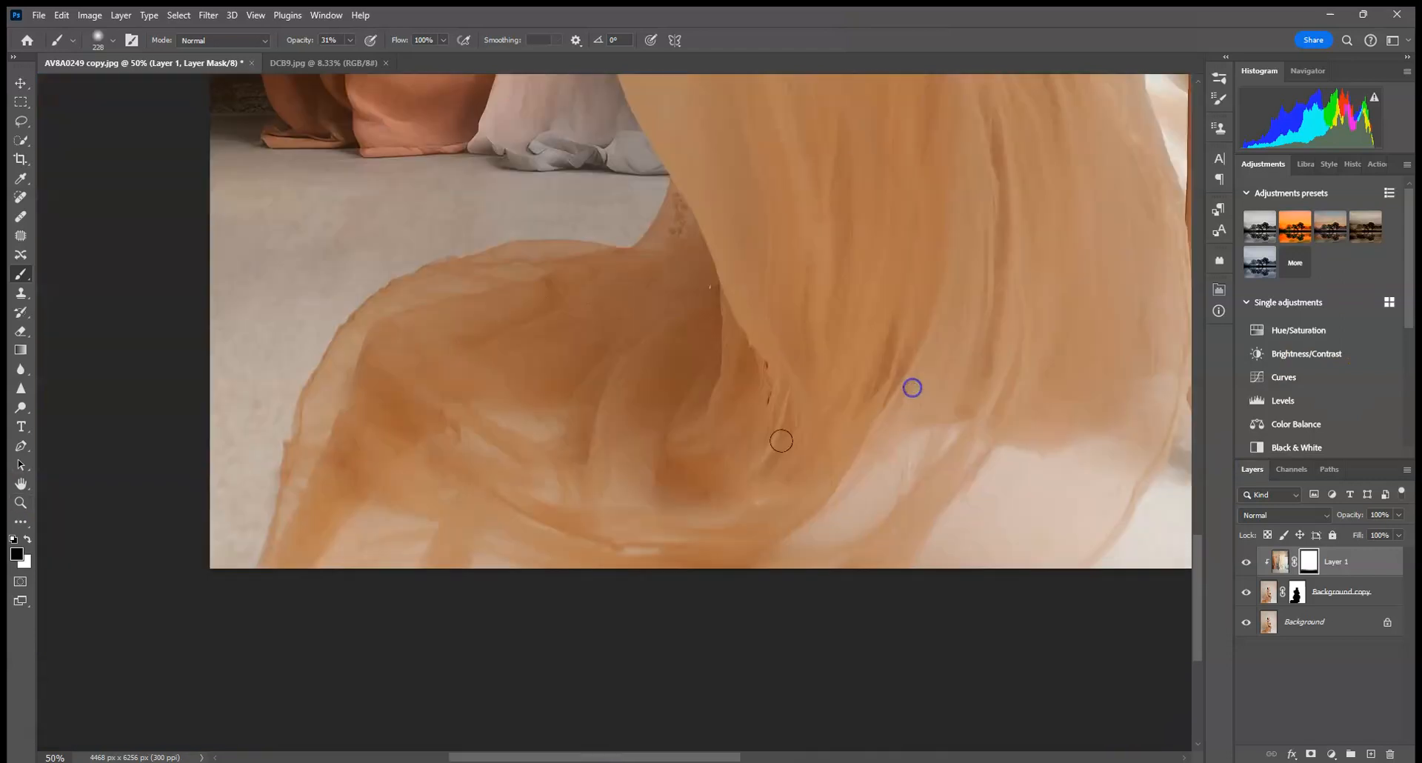
left_click_drag(849, 440, 37, 586)
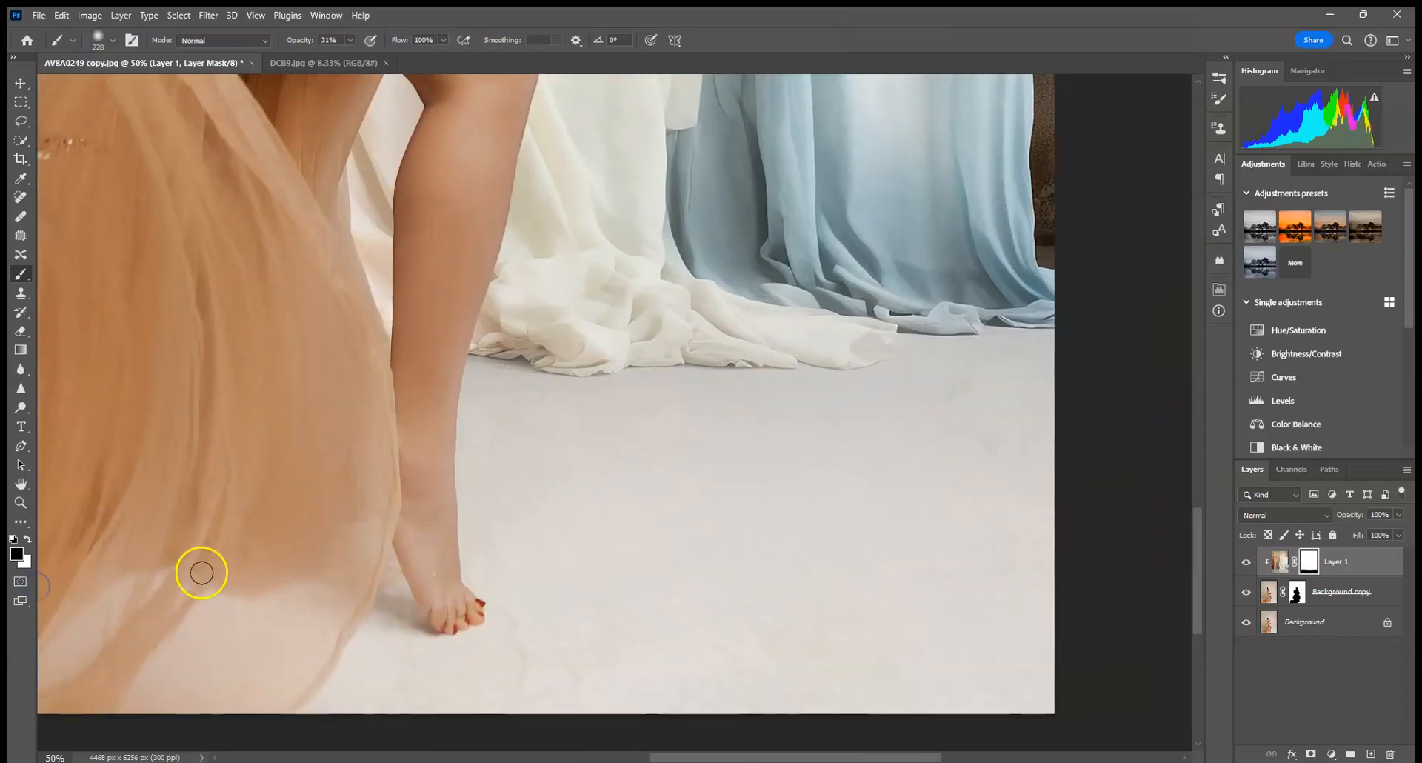
left_click_drag(316, 478, 992, 674)
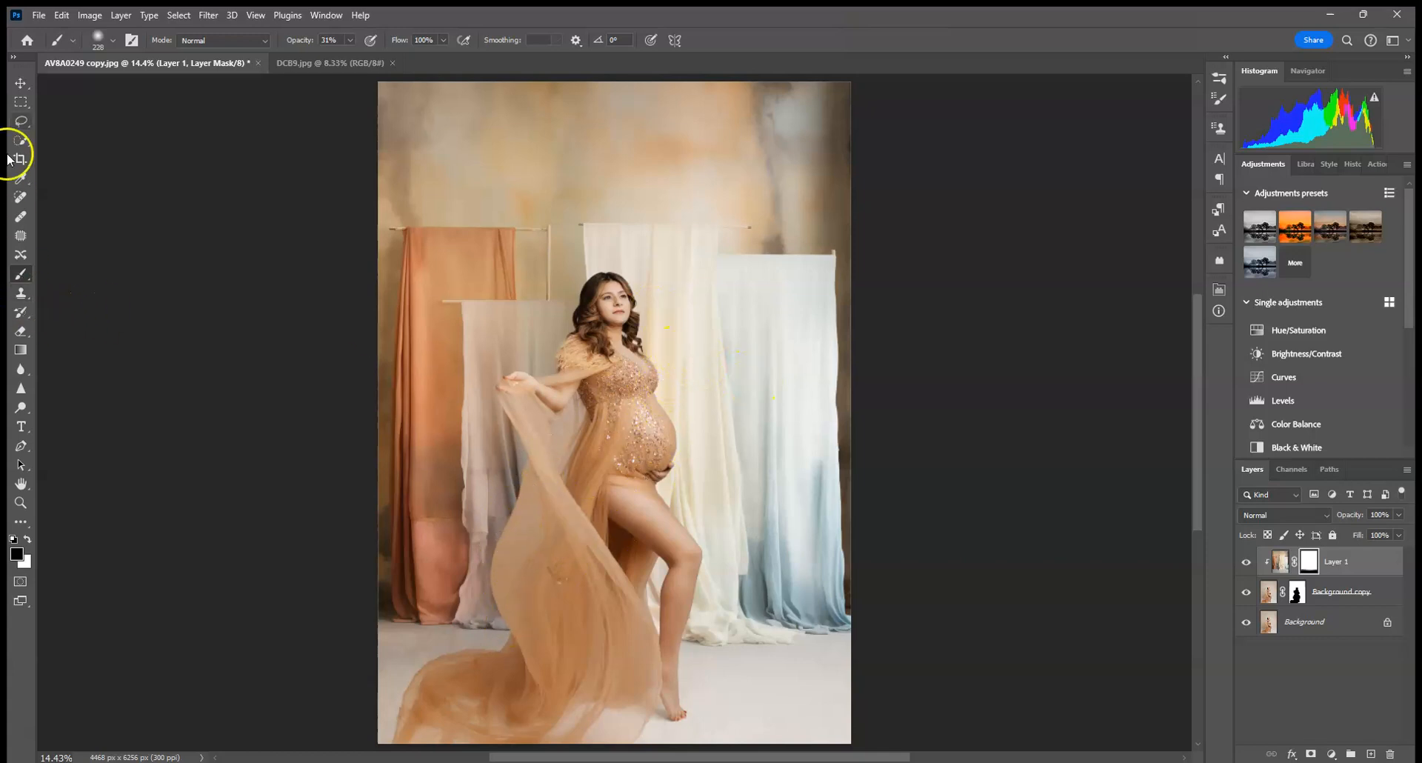
Move the Layer 1 backdrop slightly upward with the Move tool and commit the transform
left_click(21, 86)
left_click(860, 387)
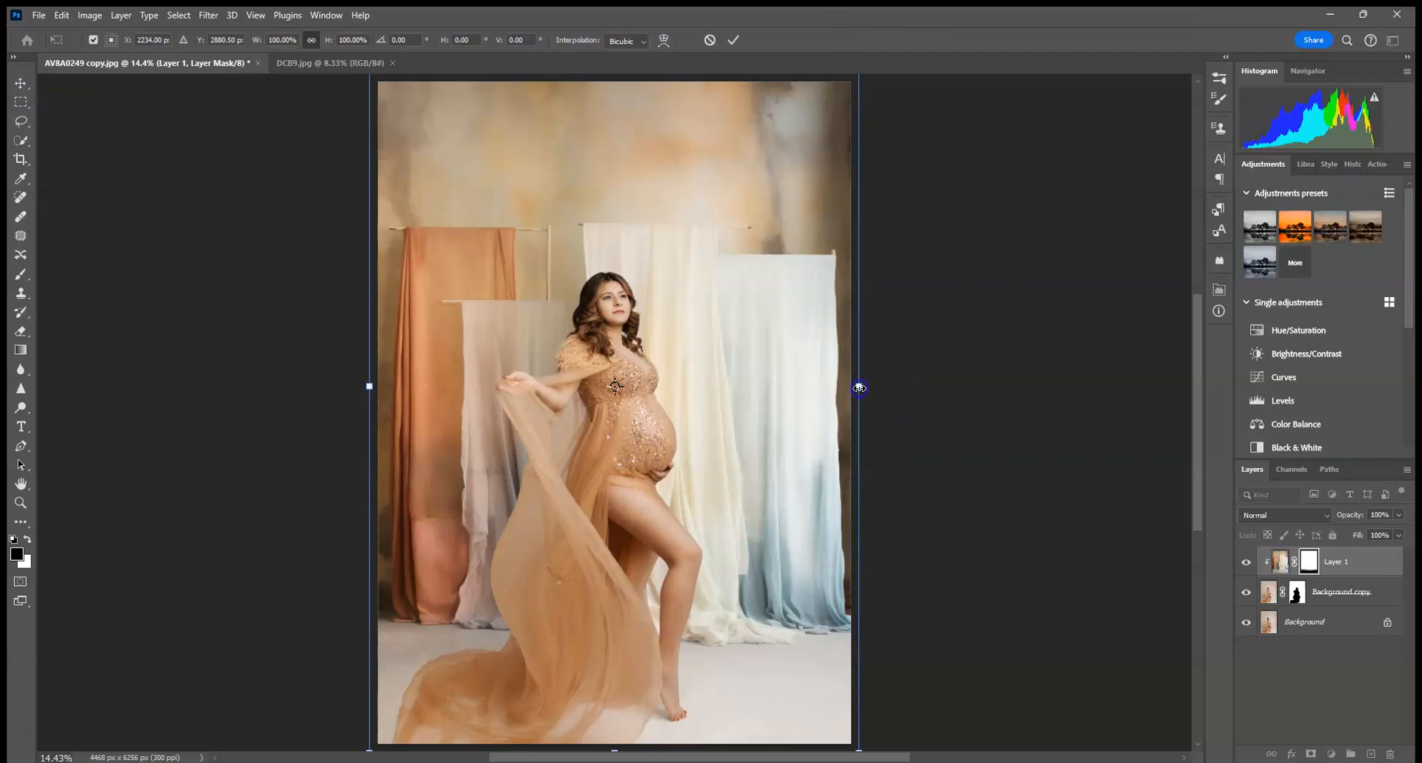
left_click_drag(810, 385, 811, 379)
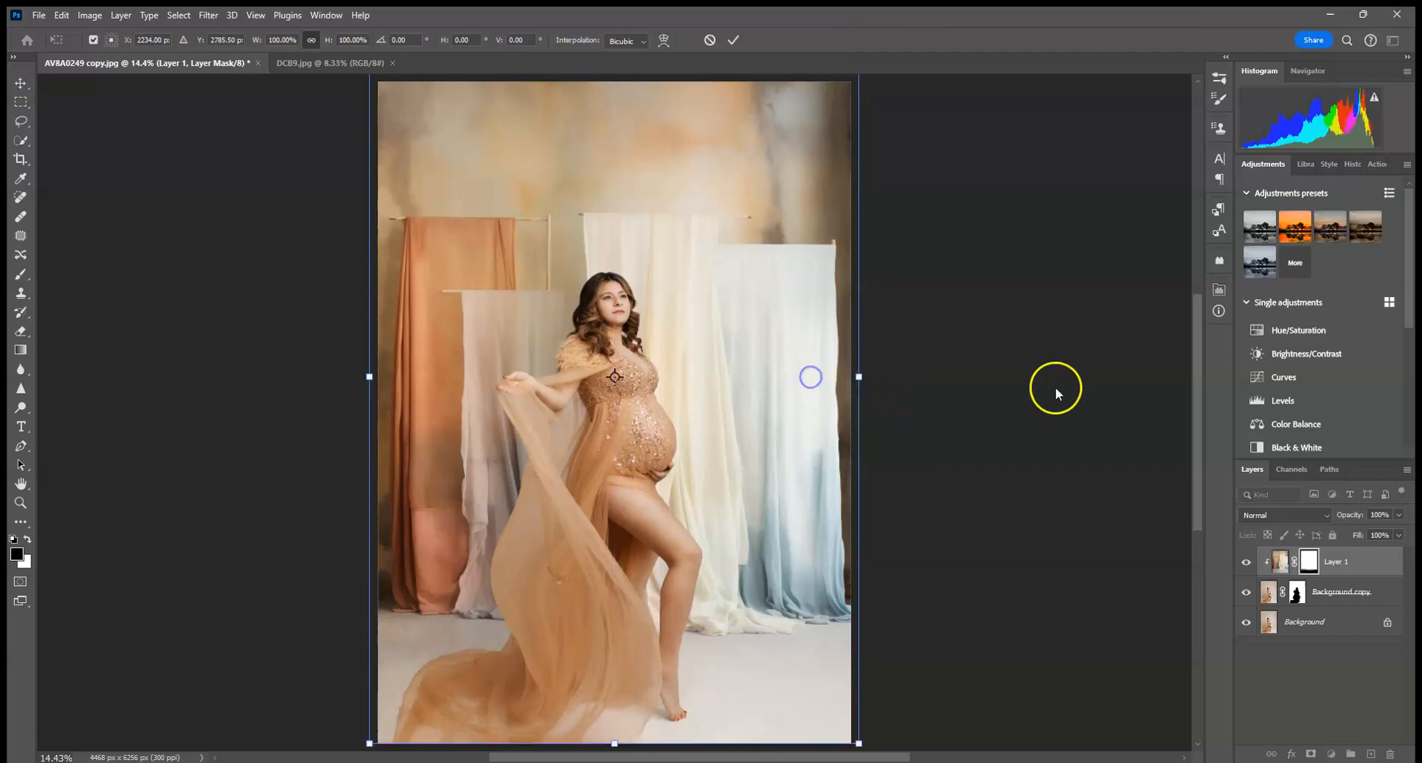
left_click(733, 40)
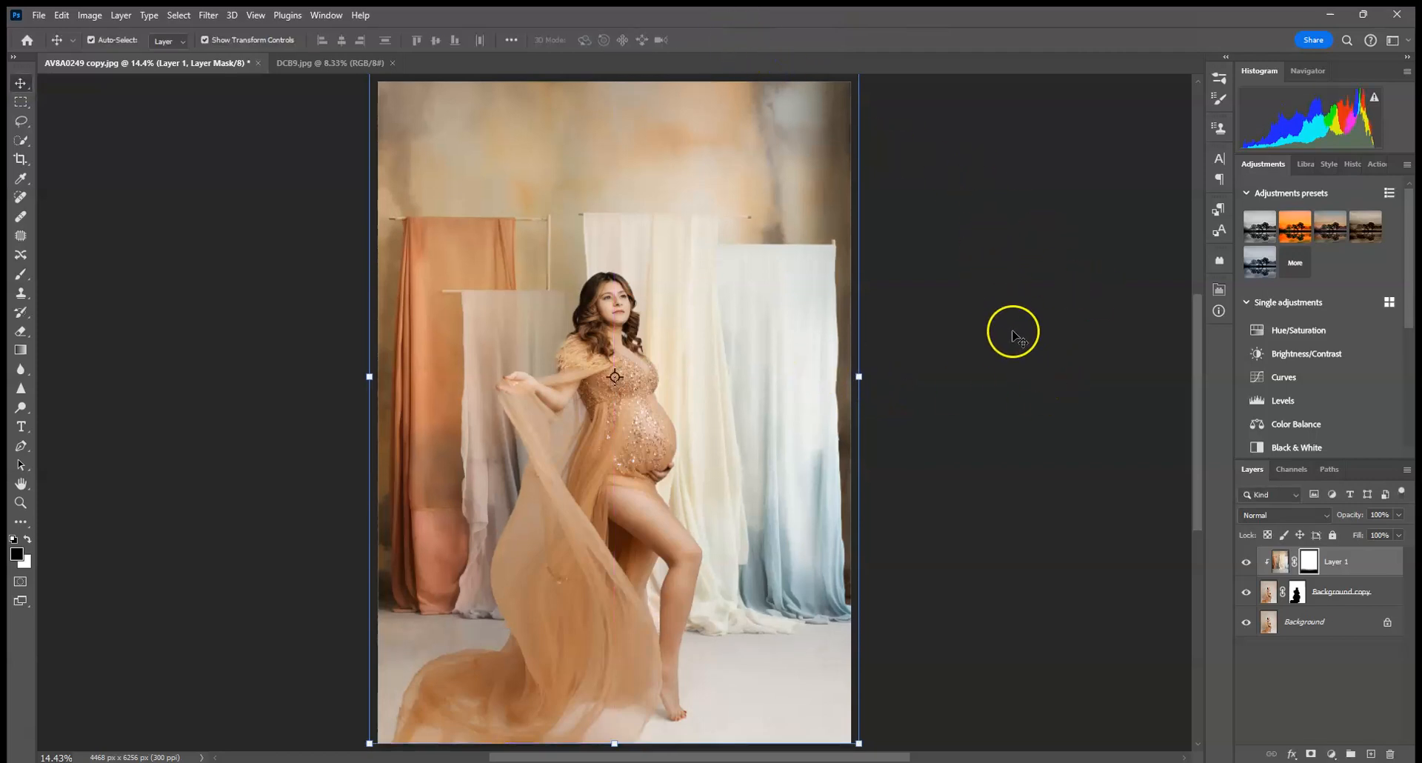
Select Layer 1's image instead of its mask and apply a Gaussian Blur with a 6.5 pixel radius to the backdrop
left_click(1277, 561)
key("ctrl+plus")
key("ctrl+plus")
key("ctrl+plus")
key("ctrl+plus")
key("ctrl+minus")
key("ctrl+minus")
key("ctrl+minus")
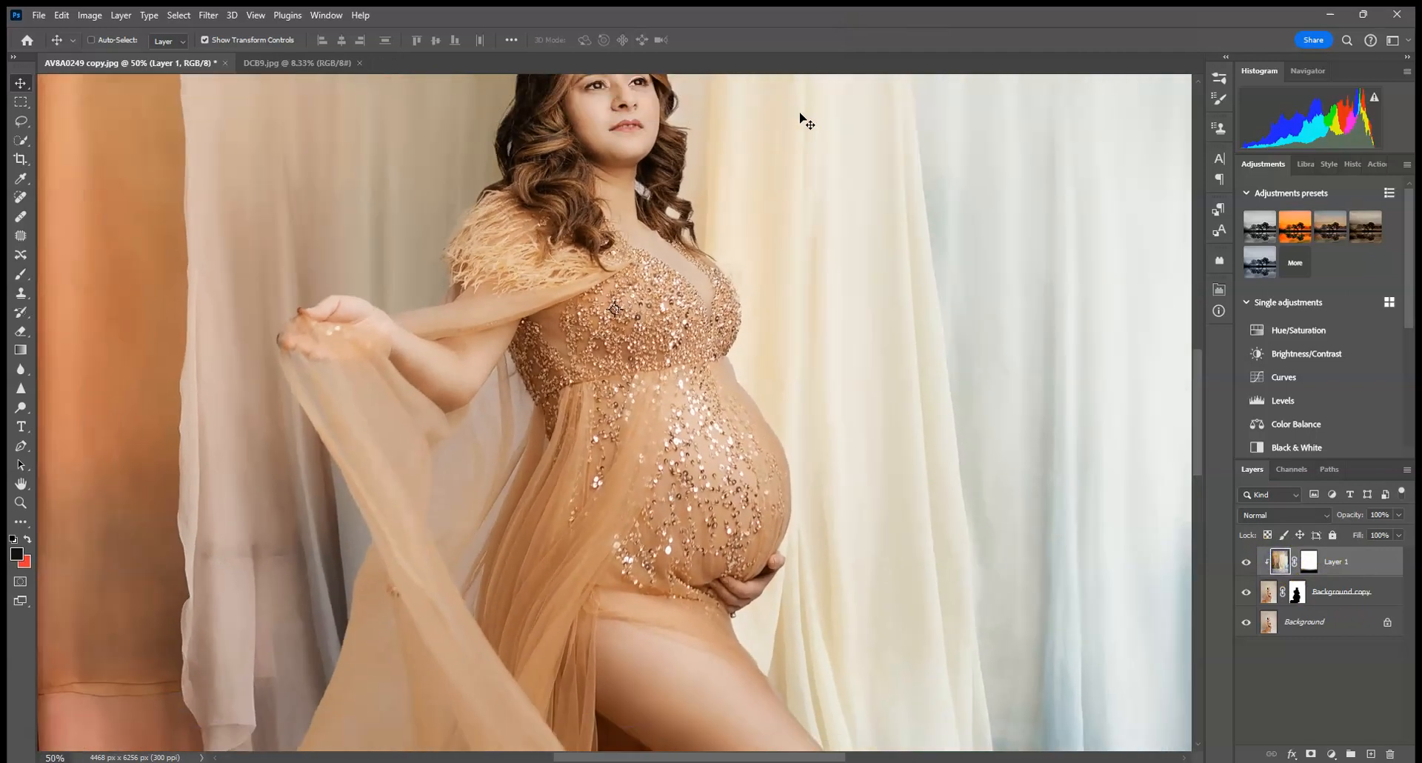
key("ctrl+minus")
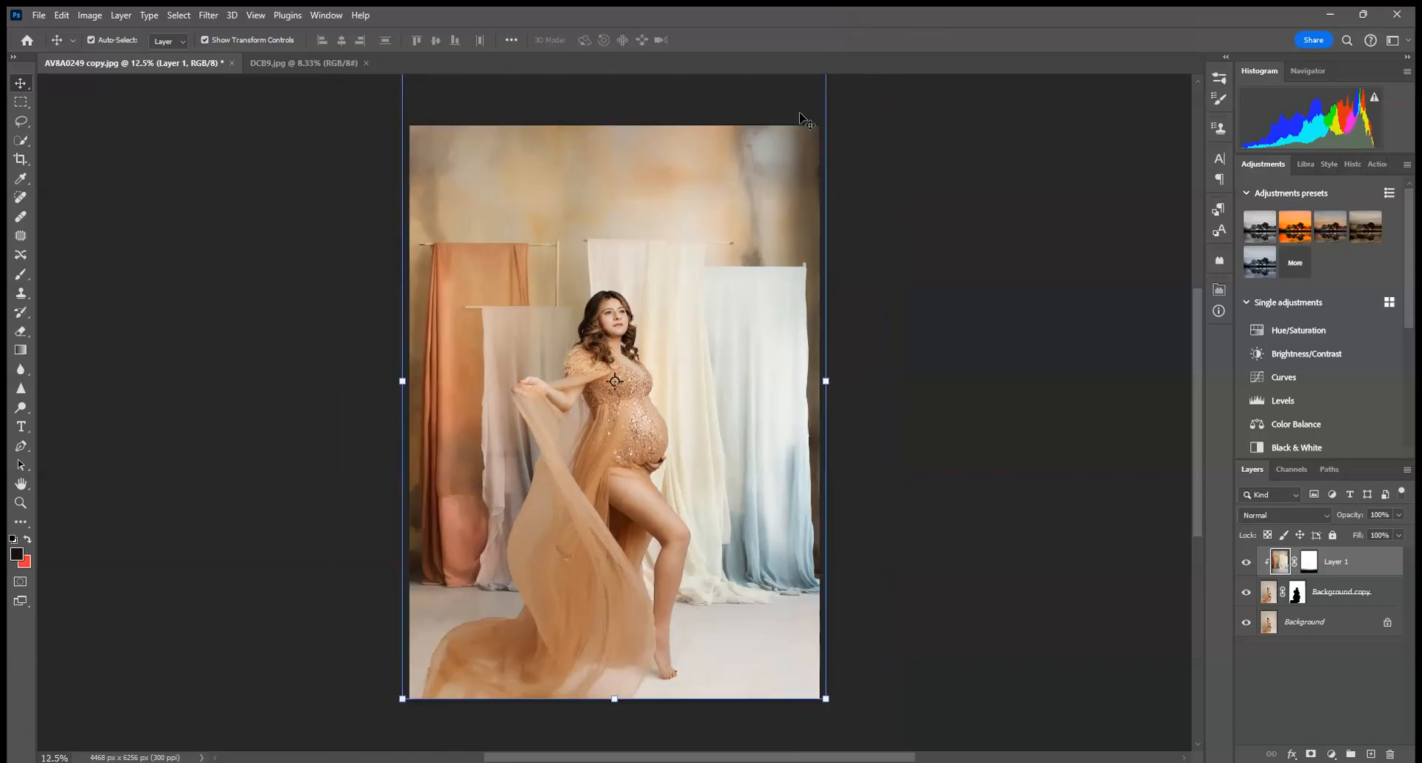
left_click(209, 15)
mouse_move(222, 218)
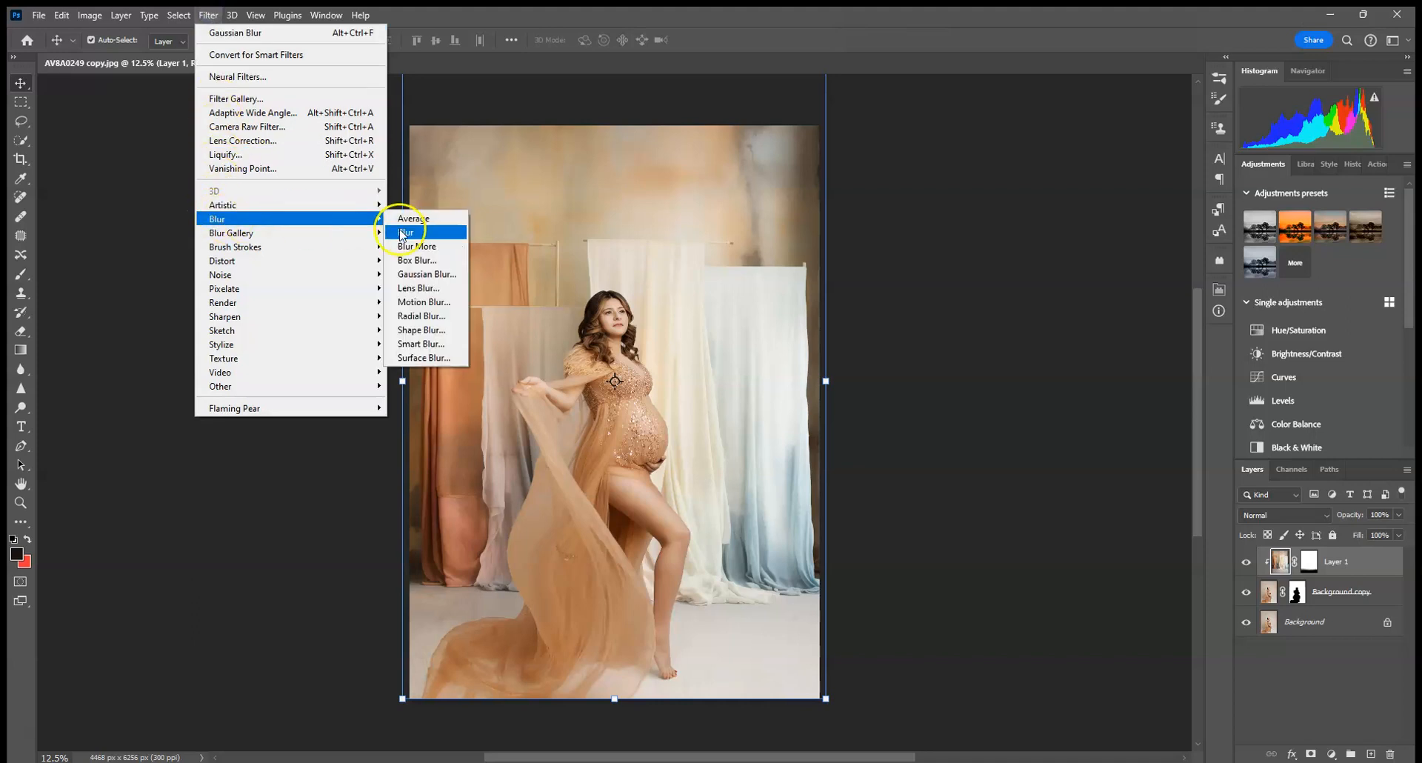
left_click(412, 275)
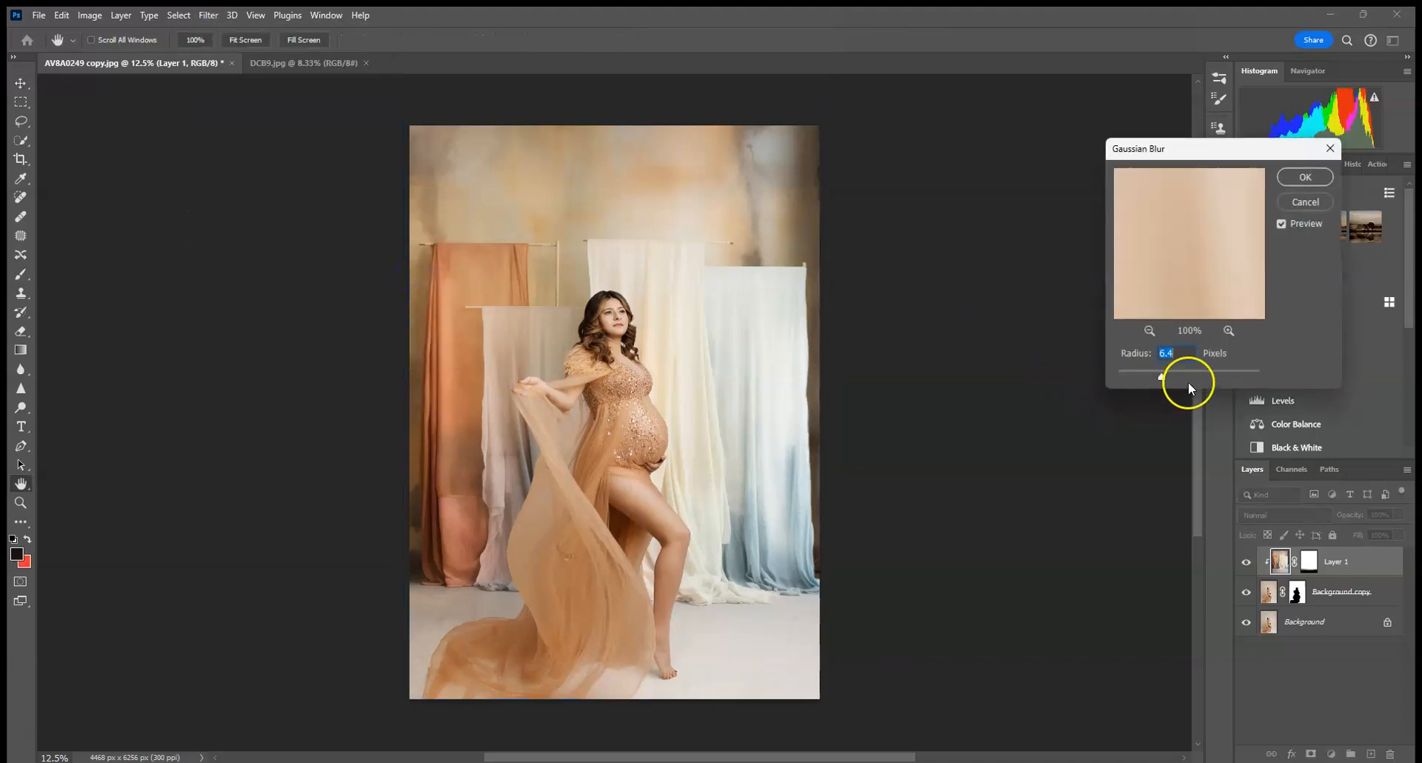
type("6.5")
left_click(1305, 176)
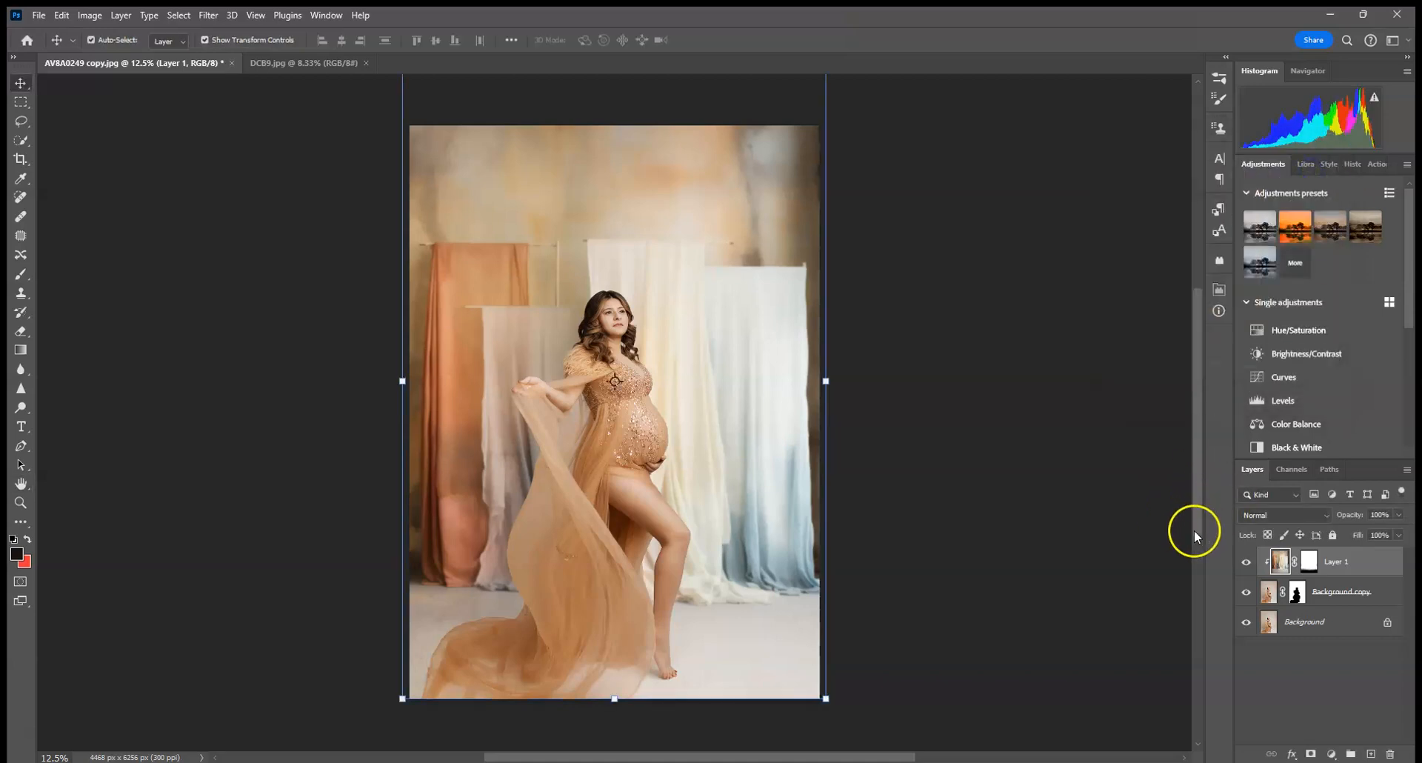
Touch up the thumb's edge on the Background copy mask in black with a 17 px soft brush at 100% opacity
left_click(1297, 593)
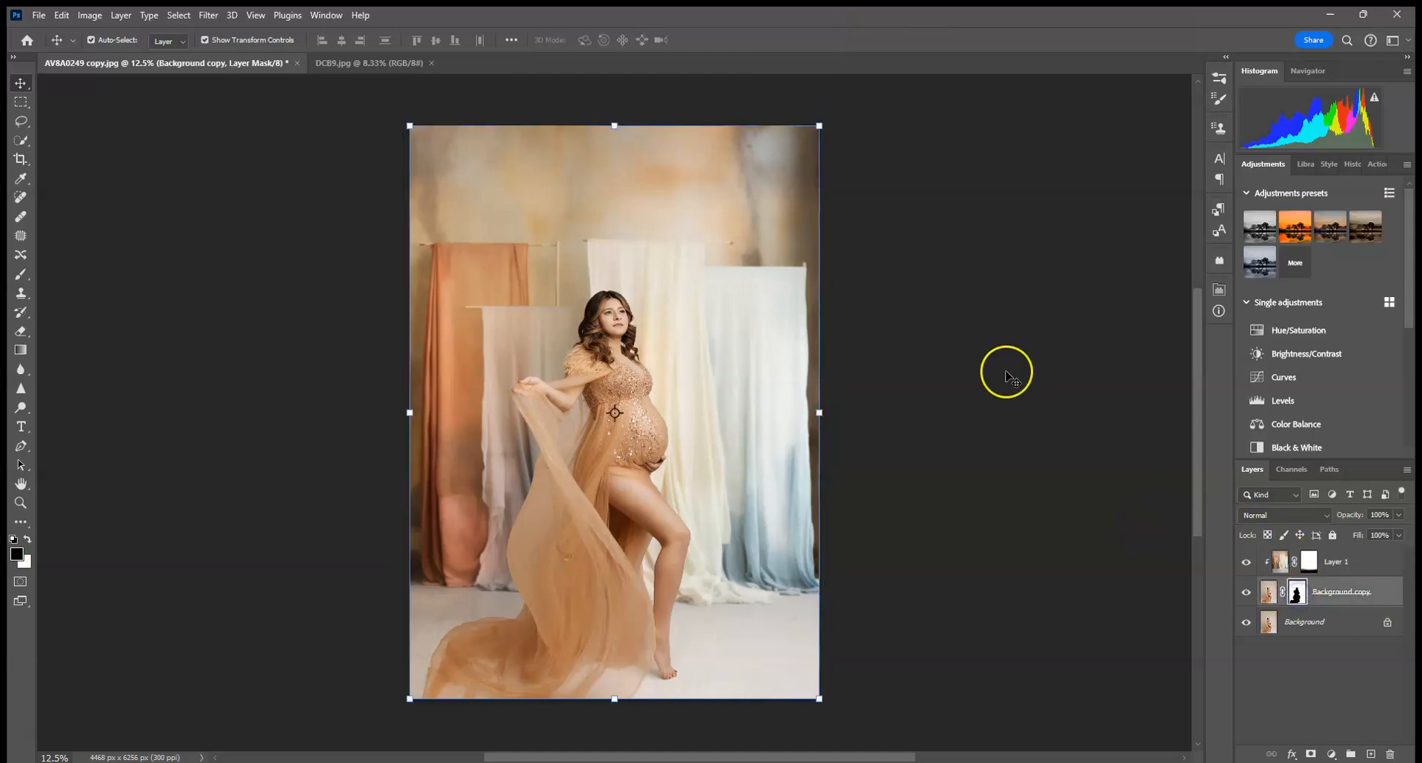
key("ctrl+plus")
key("ctrl+plus")
key("ctrl+plus")
key("ctrl+plus")
key("ctrl+plus")
key("ctrl+plus")
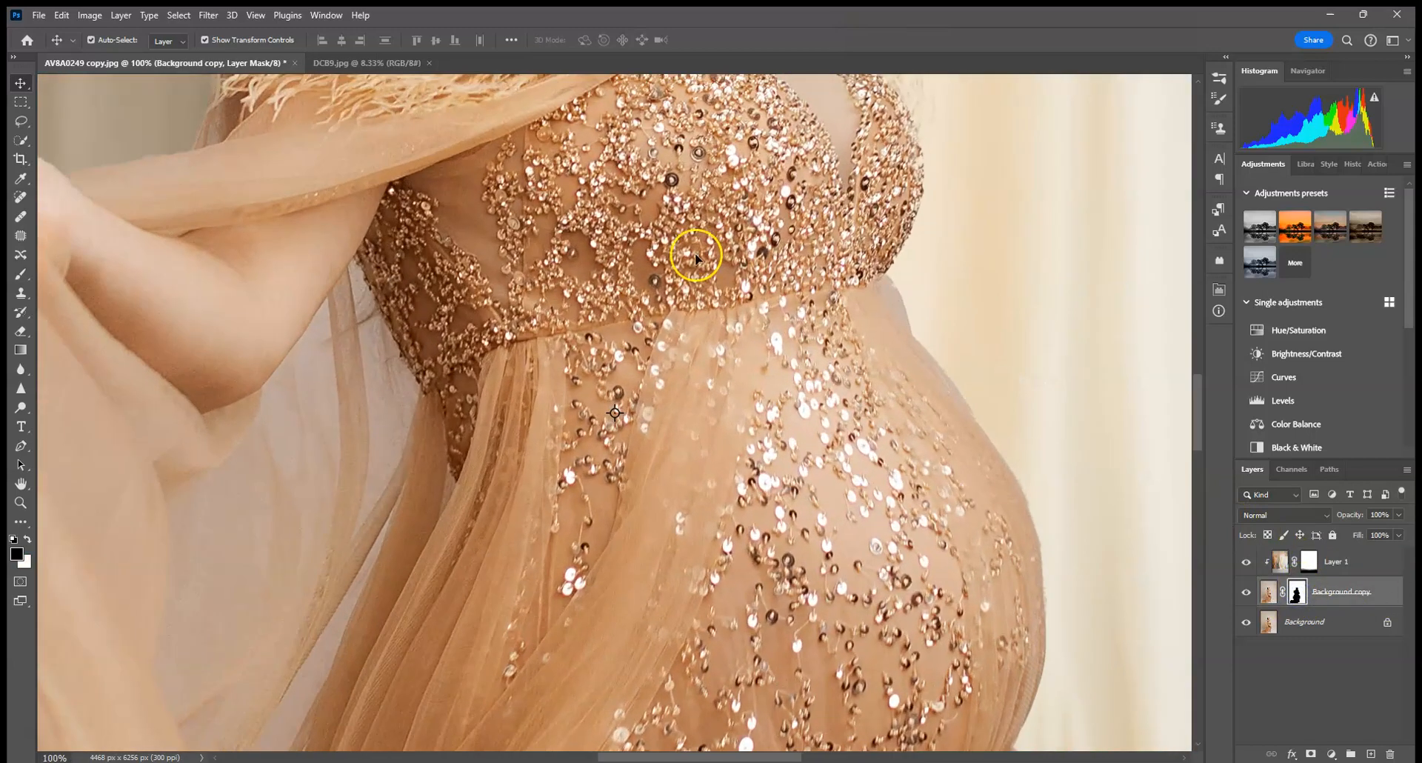
left_click_drag(695, 258, 756, 514)
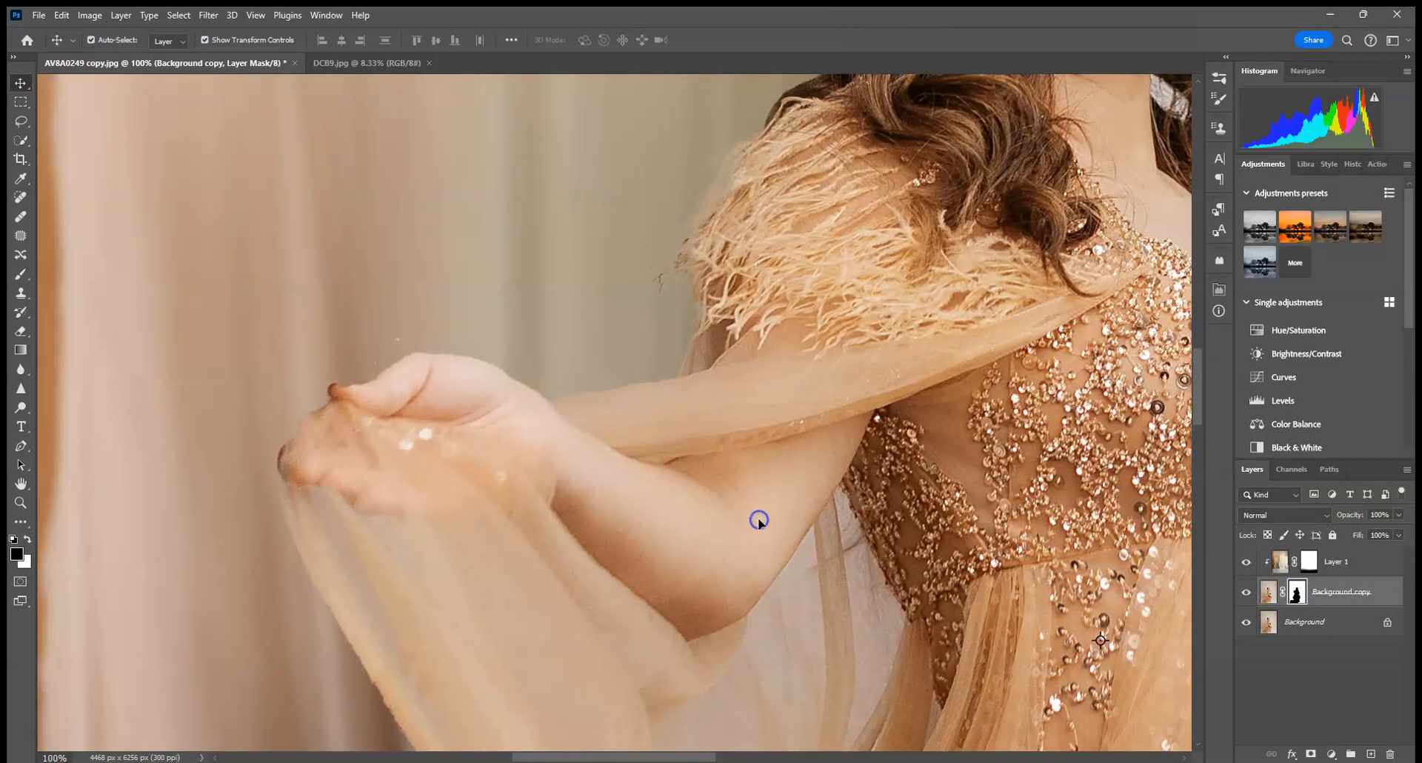
key("ctrl+plus")
left_click_drag(167, 356, 598, 365)
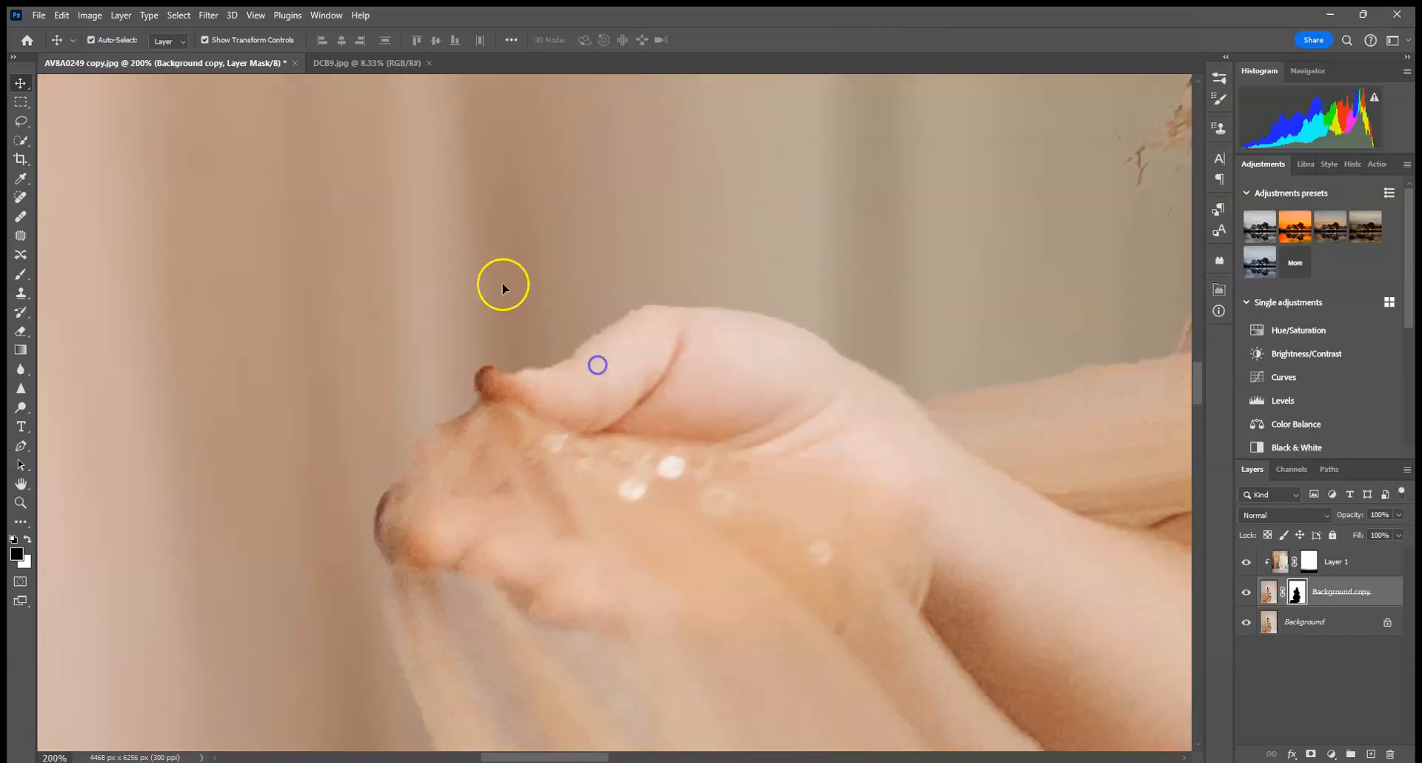
key("b")
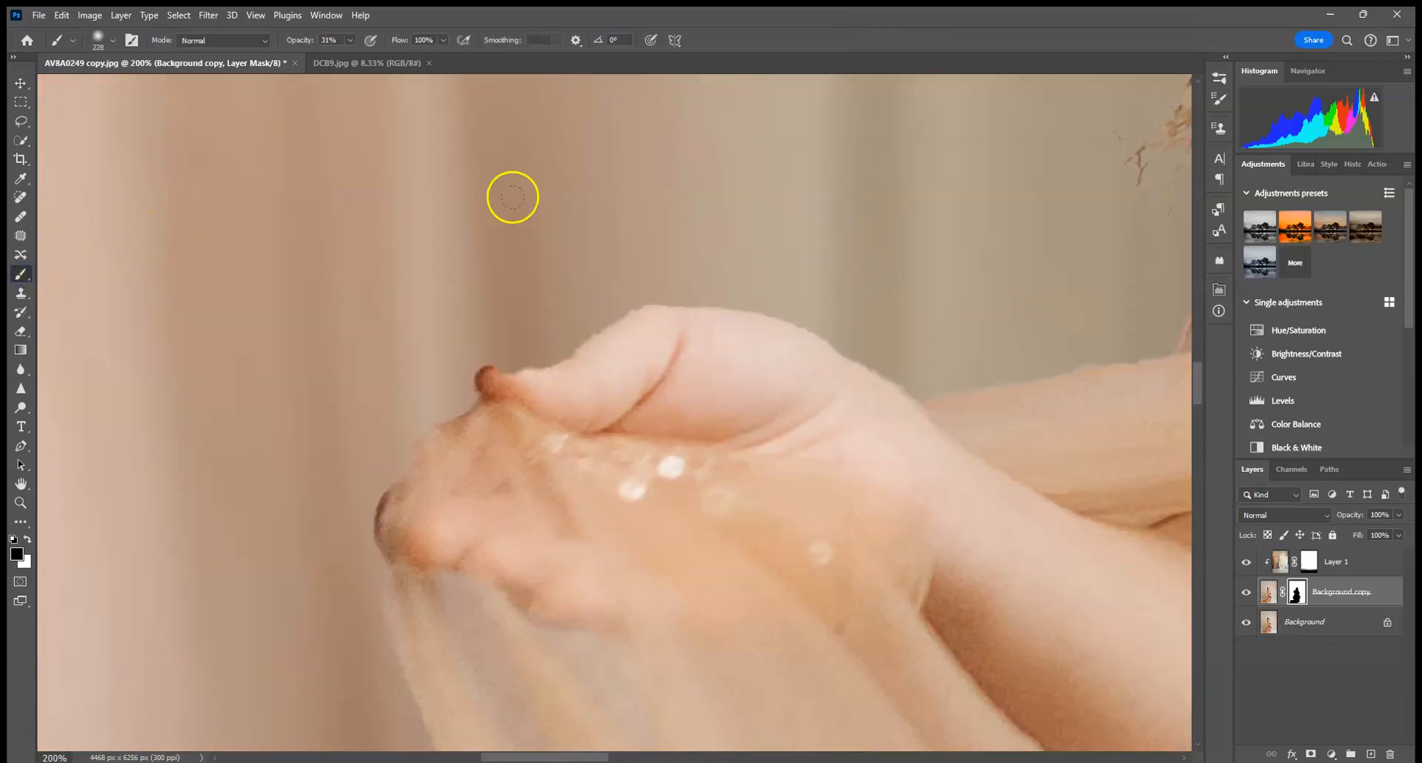
left_click(108, 43)
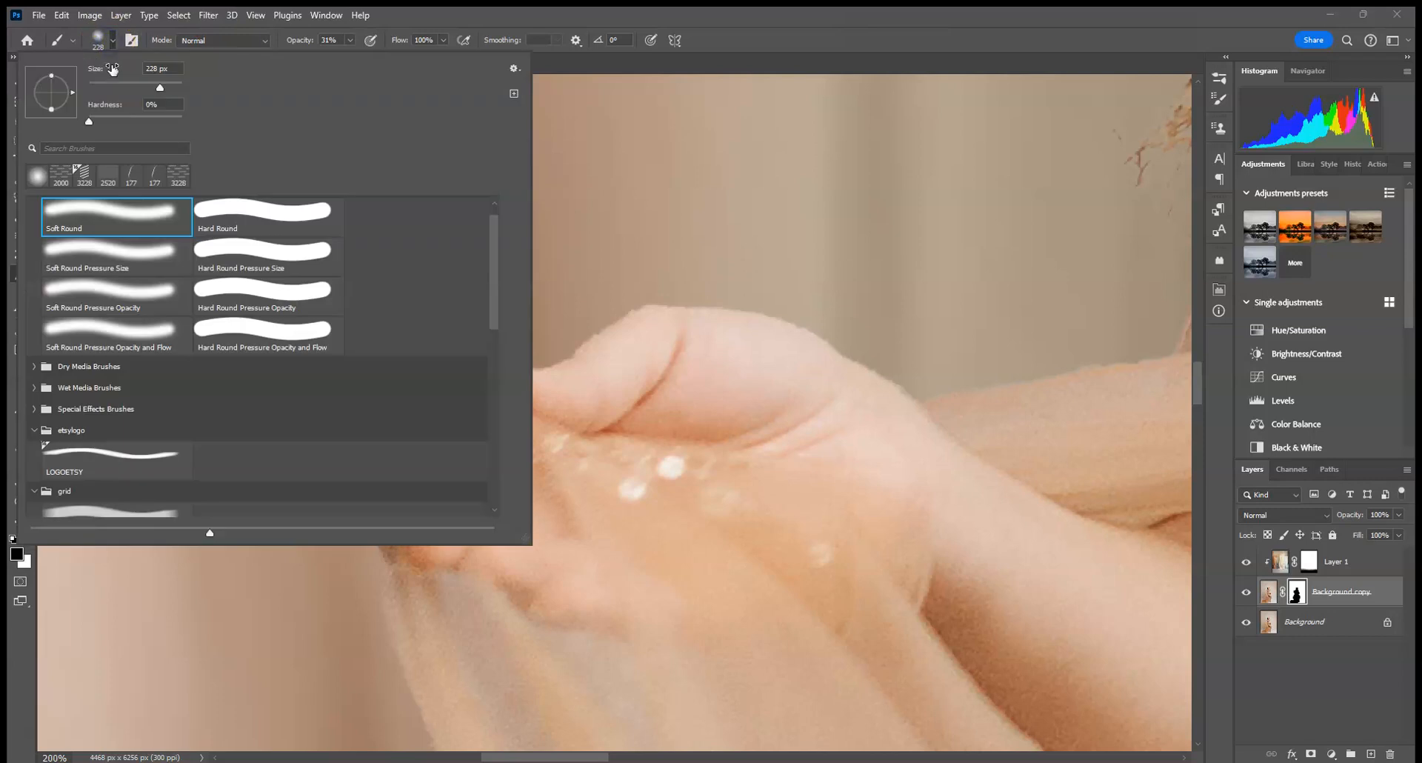
left_click_drag(101, 84, 97, 82)
left_click(653, 368)
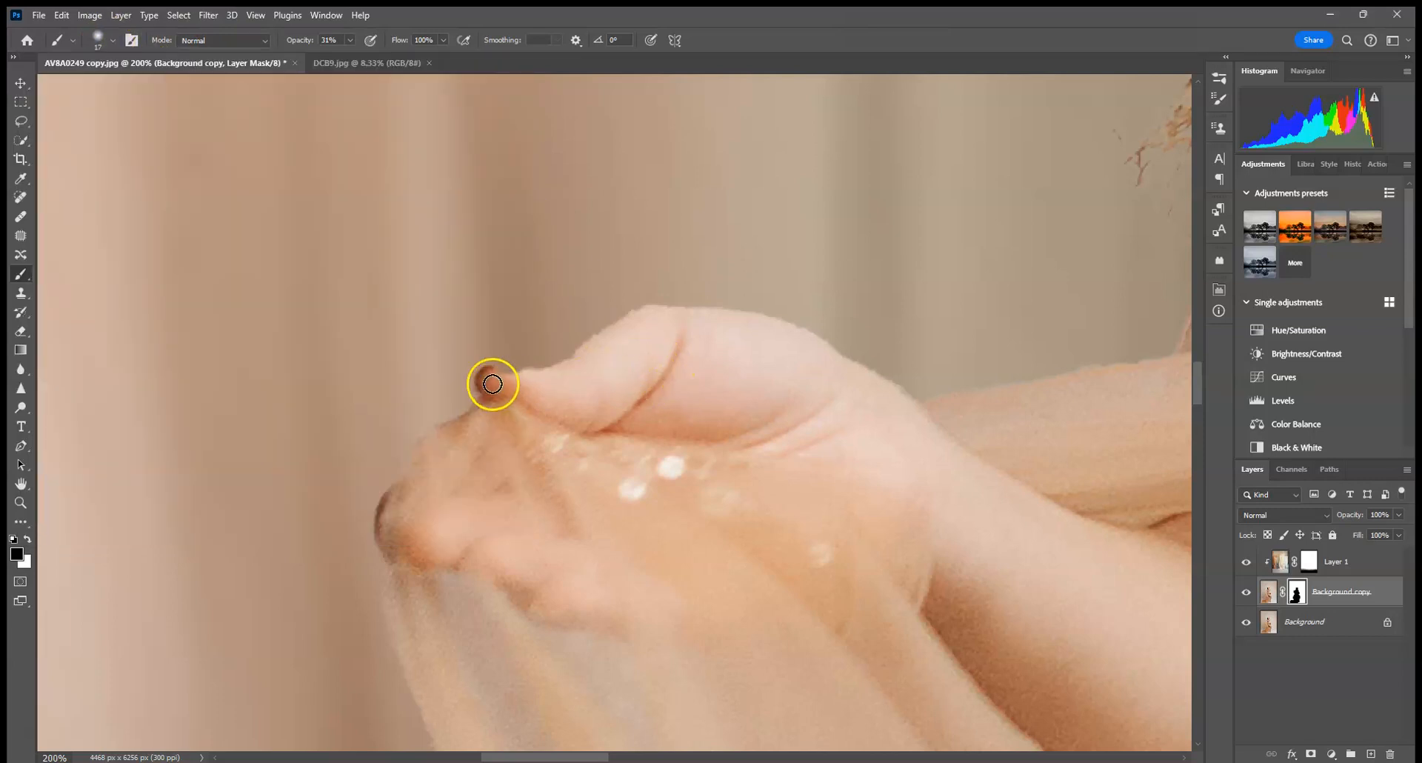
left_click(350, 40)
left_click_drag(348, 60, 577, 61)
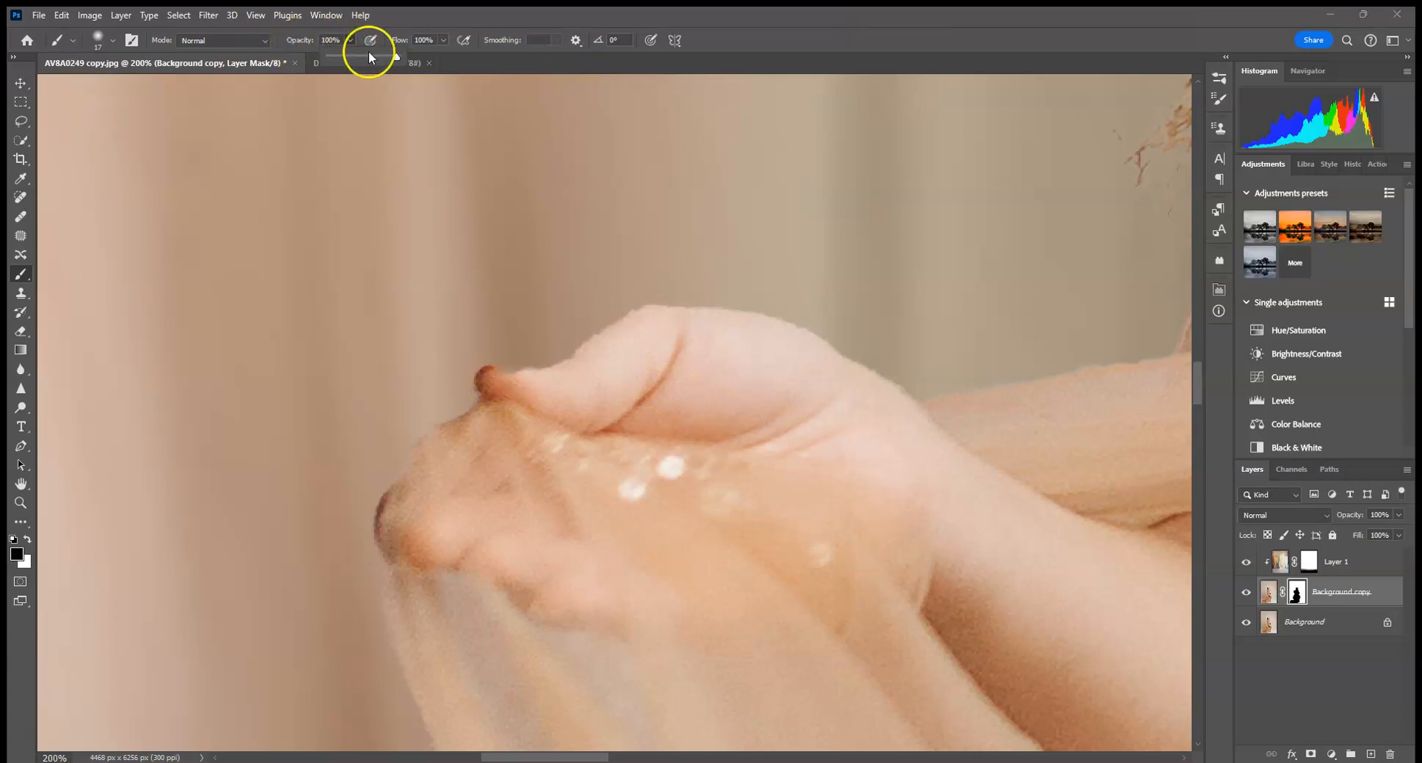
left_click(518, 387)
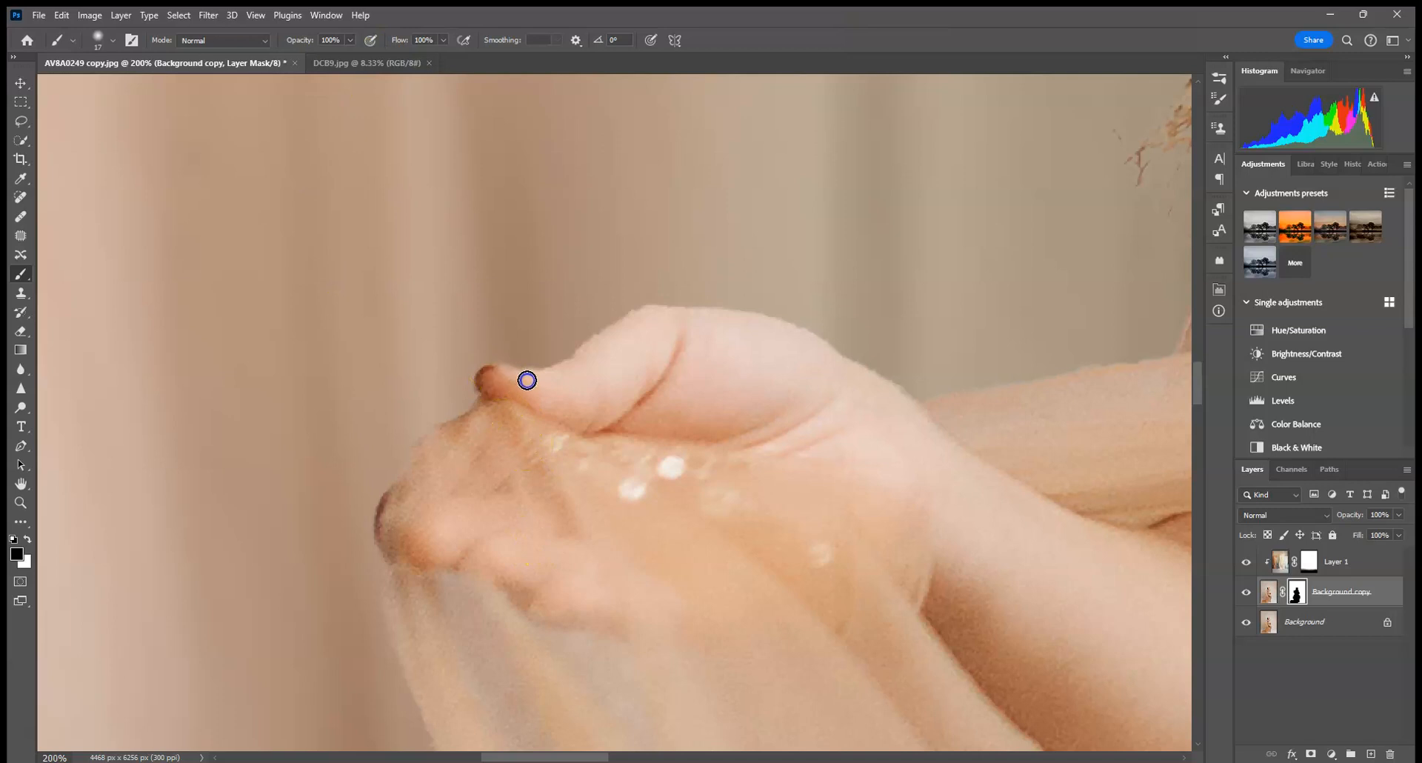
Reduce the brush to 7 px and refine the Background copy mask along the raised thumb's upper edge in black
left_click(100, 39)
left_click_drag(96, 86, 93, 83)
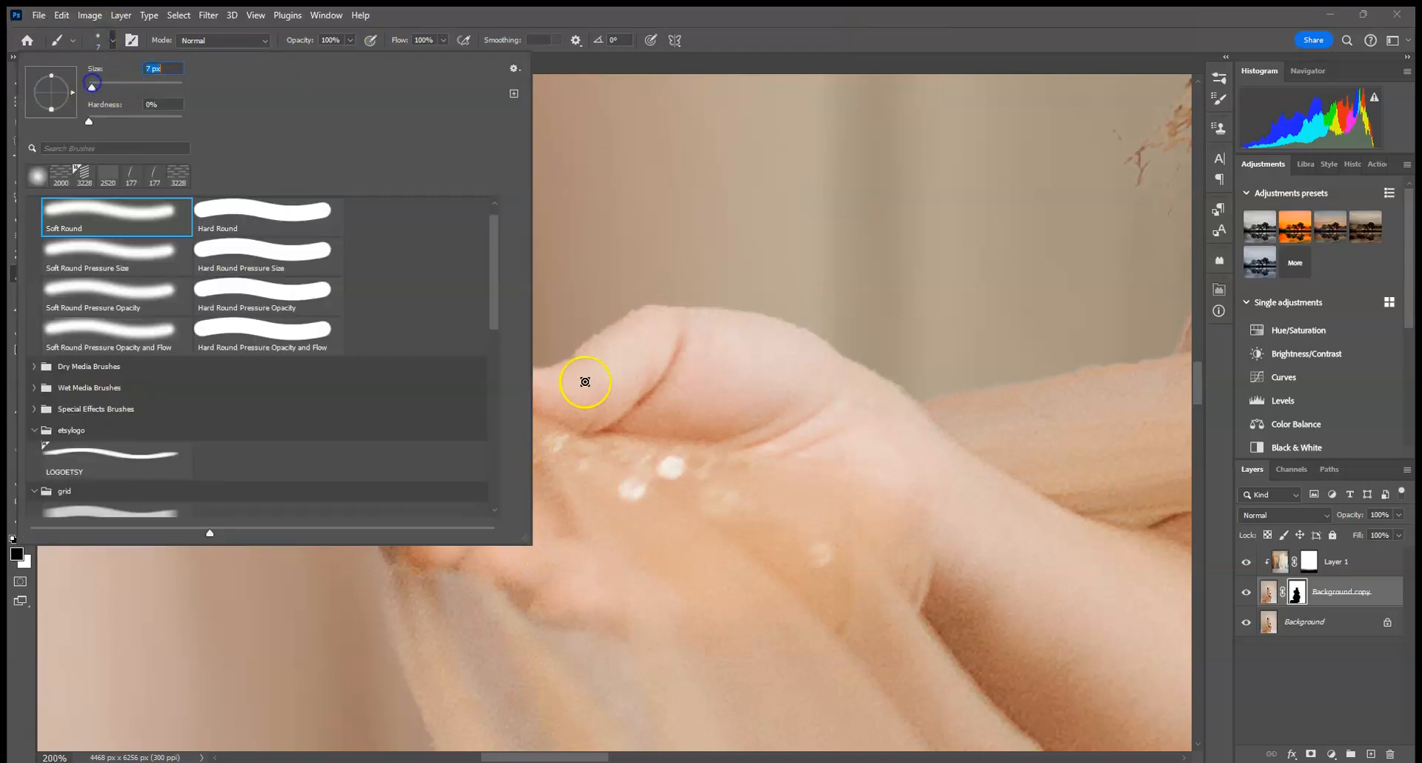
left_click(557, 372)
left_click_drag(558, 372, 580, 356)
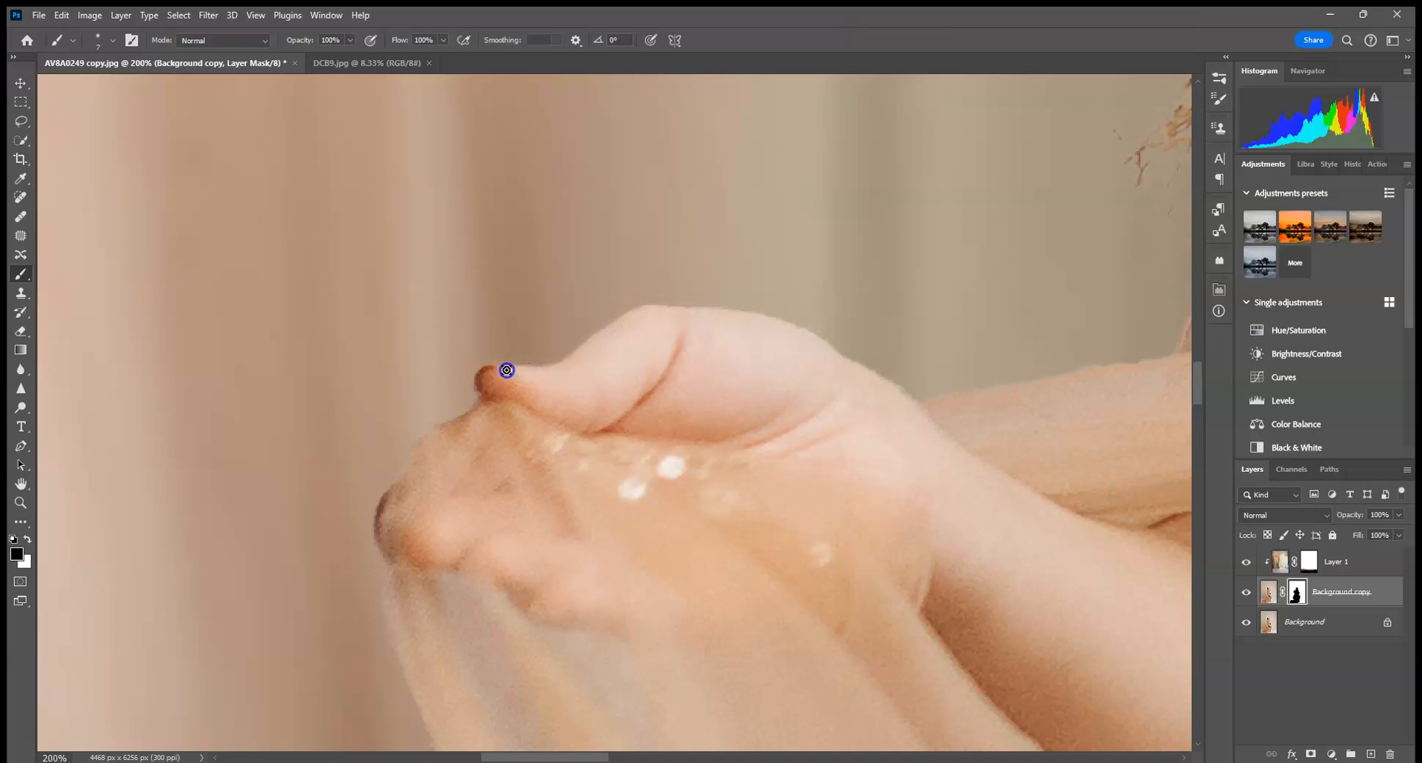
left_click_drag(576, 371, 603, 369)
Smooth the Background copy mask along the upper edge of the sheer fabric beside the wrist, switching the brush to white
left_click_drag(1040, 443, 471, 415)
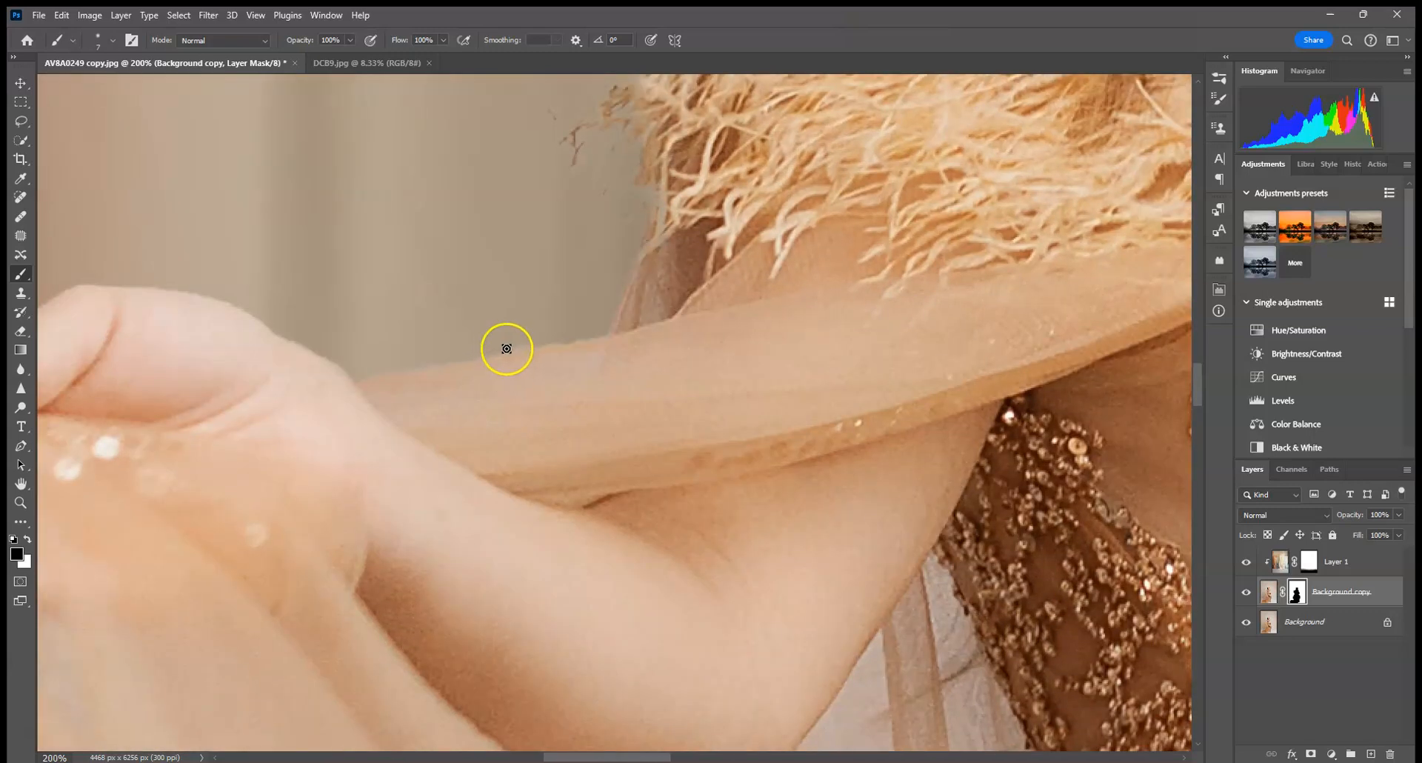
key("x")
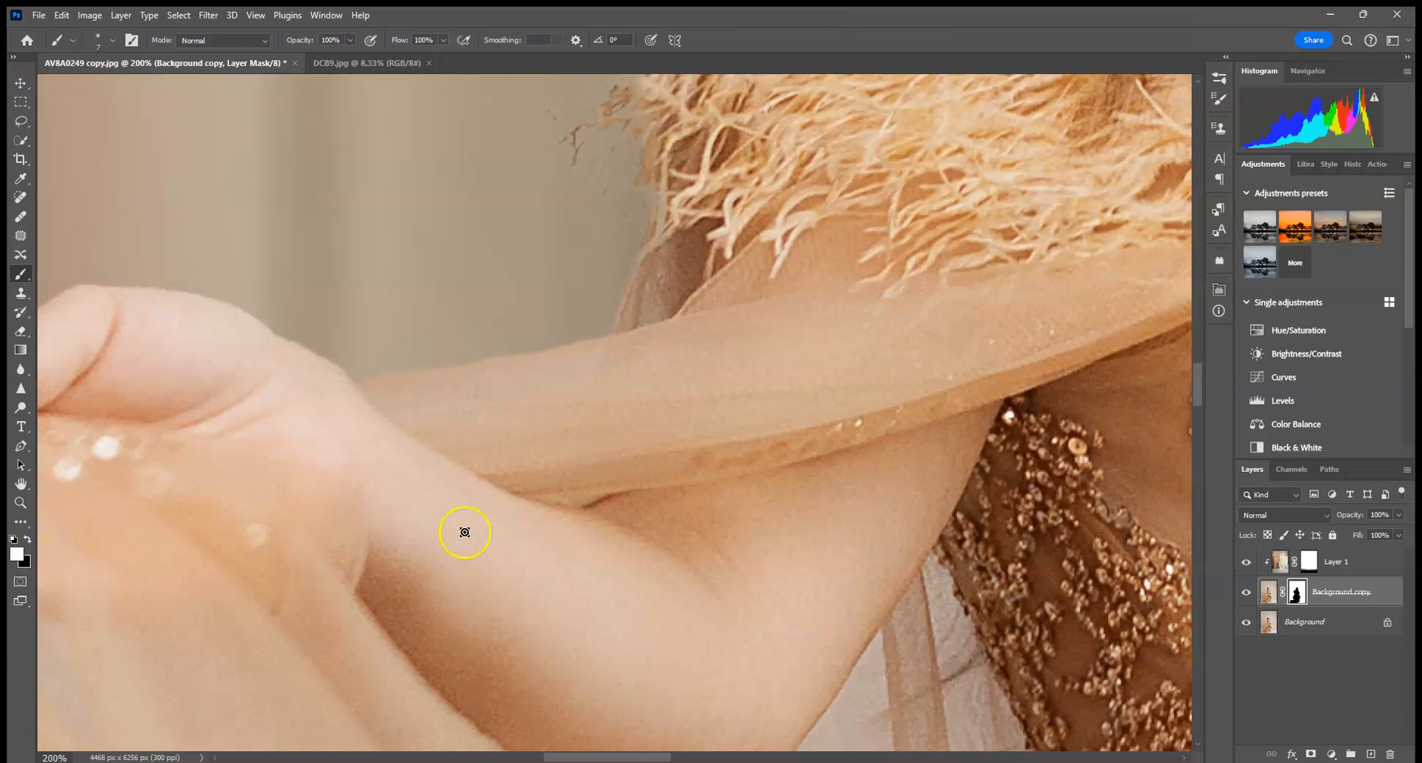
left_click_drag(609, 322, 610, 318)
Refine the Background copy mask along the outer edge of the sheer fabric hanging below the hand, alternating black and white paint
left_click_drag(417, 372, 902, 213)
left_click(566, 427)
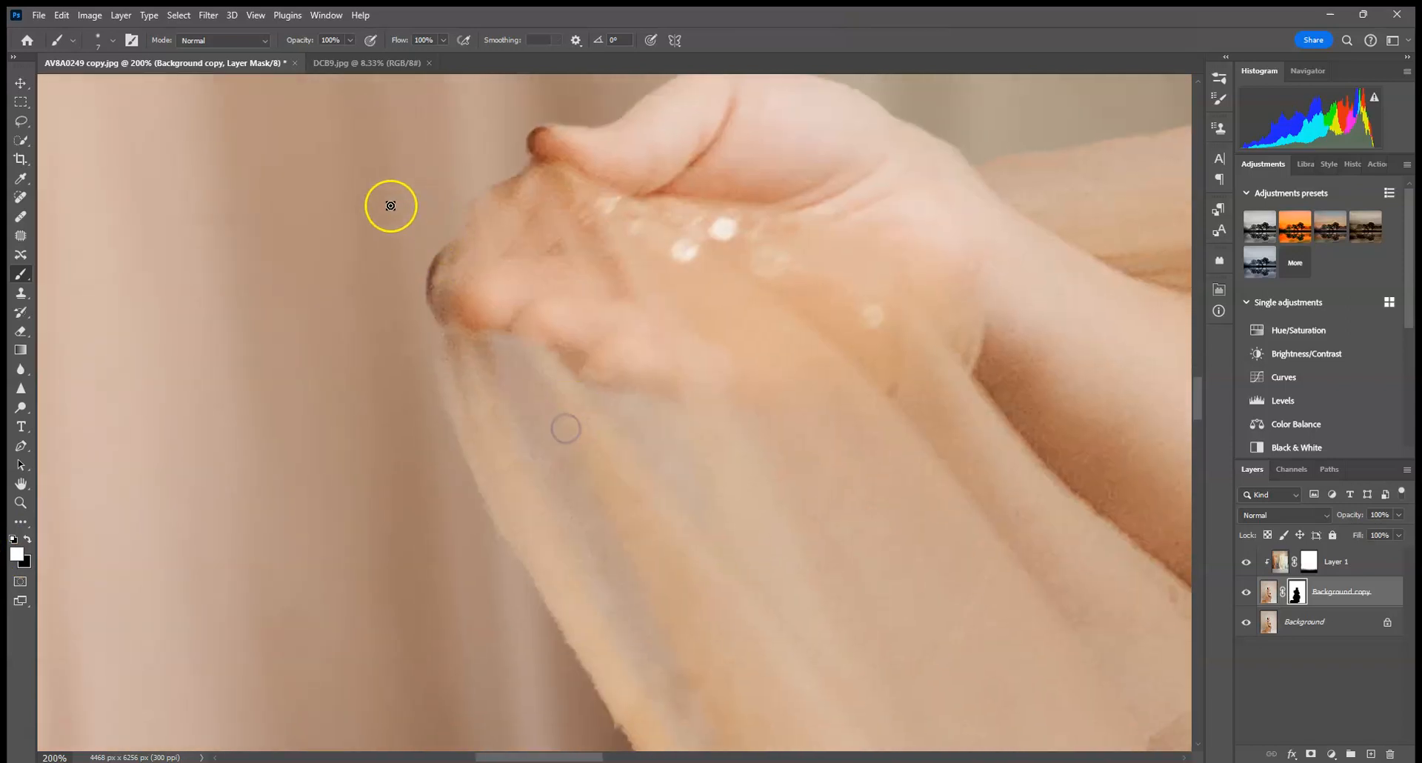
left_click_drag(548, 382, 451, 206)
key("x")
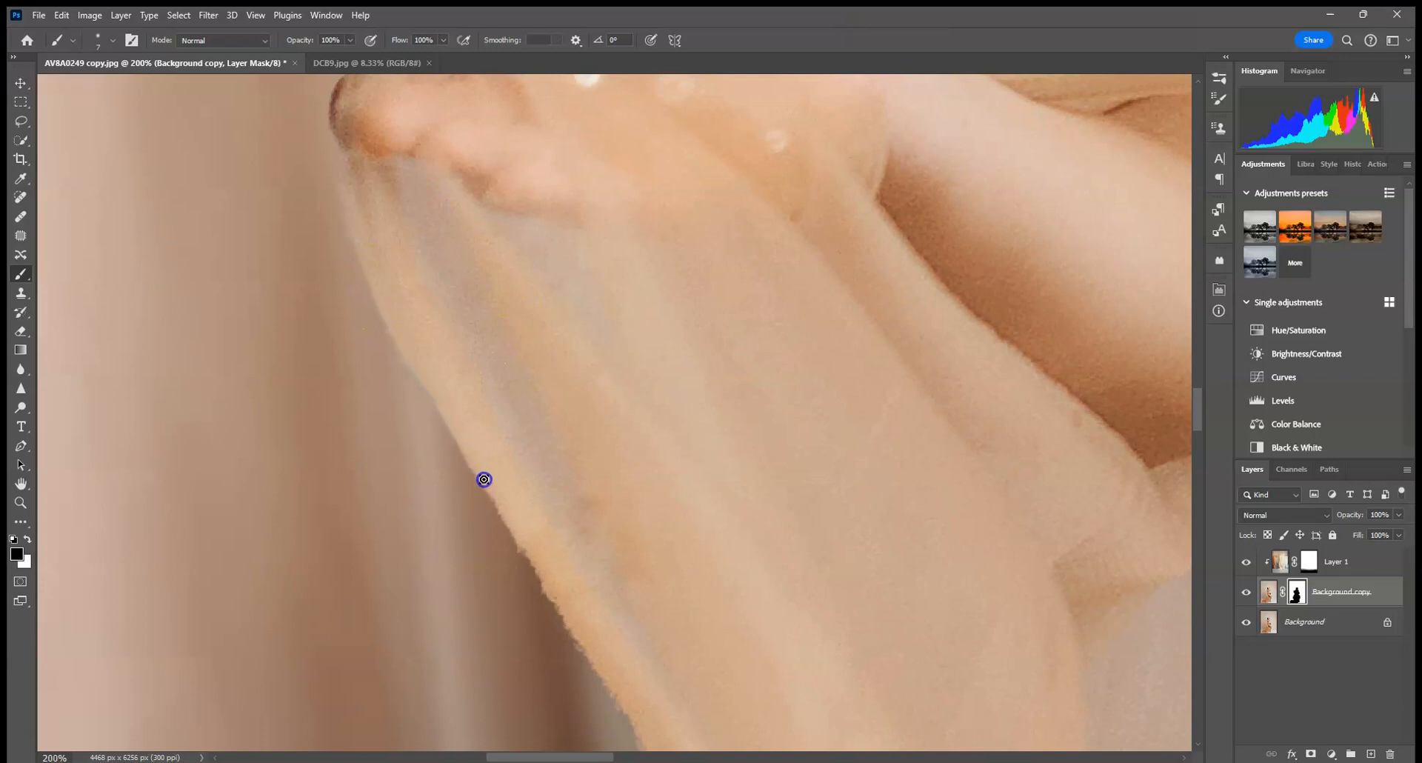
left_click(613, 629)
key("x")
left_click(543, 591)
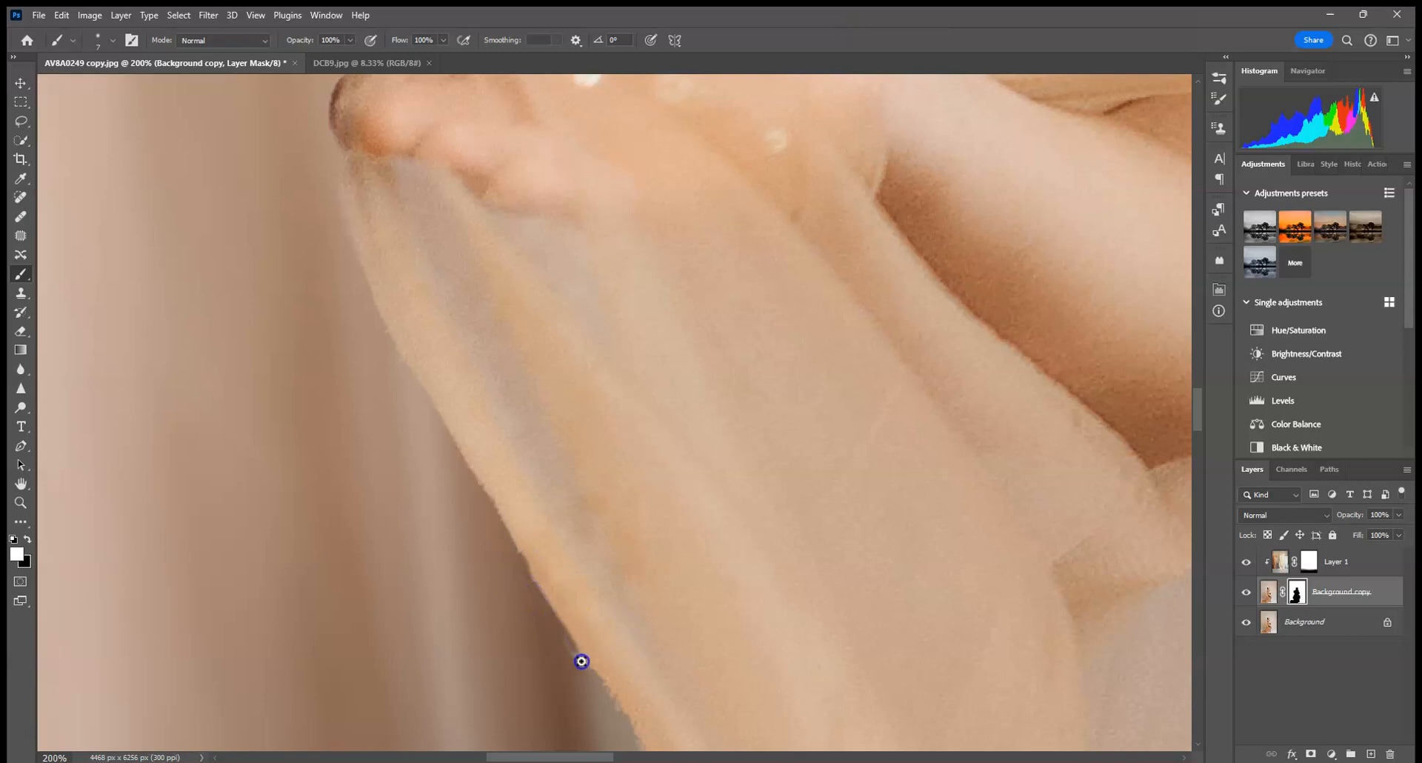
Examine the mask edges at 200% along the gown, legs, train, belly and hair for remaining flaws
left_click_drag(703, 652, 582, 192)
left_click_drag(744, 667, 708, 353)
left_click_drag(781, 603, 630, 222)
left_click_drag(524, 580, 349, 454)
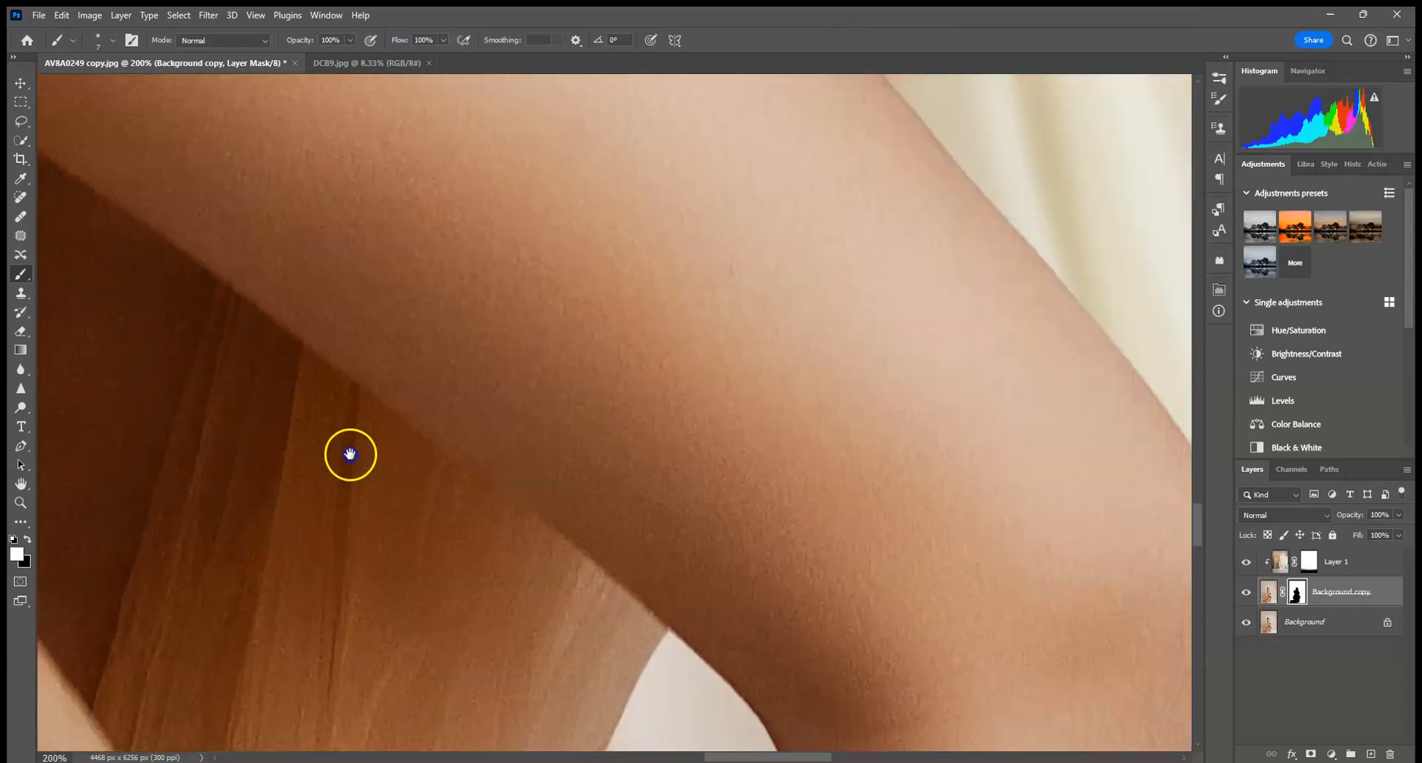
left_click_drag(875, 519, 727, 232)
left_click_drag(553, 575, 544, 215)
left_click_drag(567, 612, 994, 573)
left_click_drag(133, 604, 759, 441)
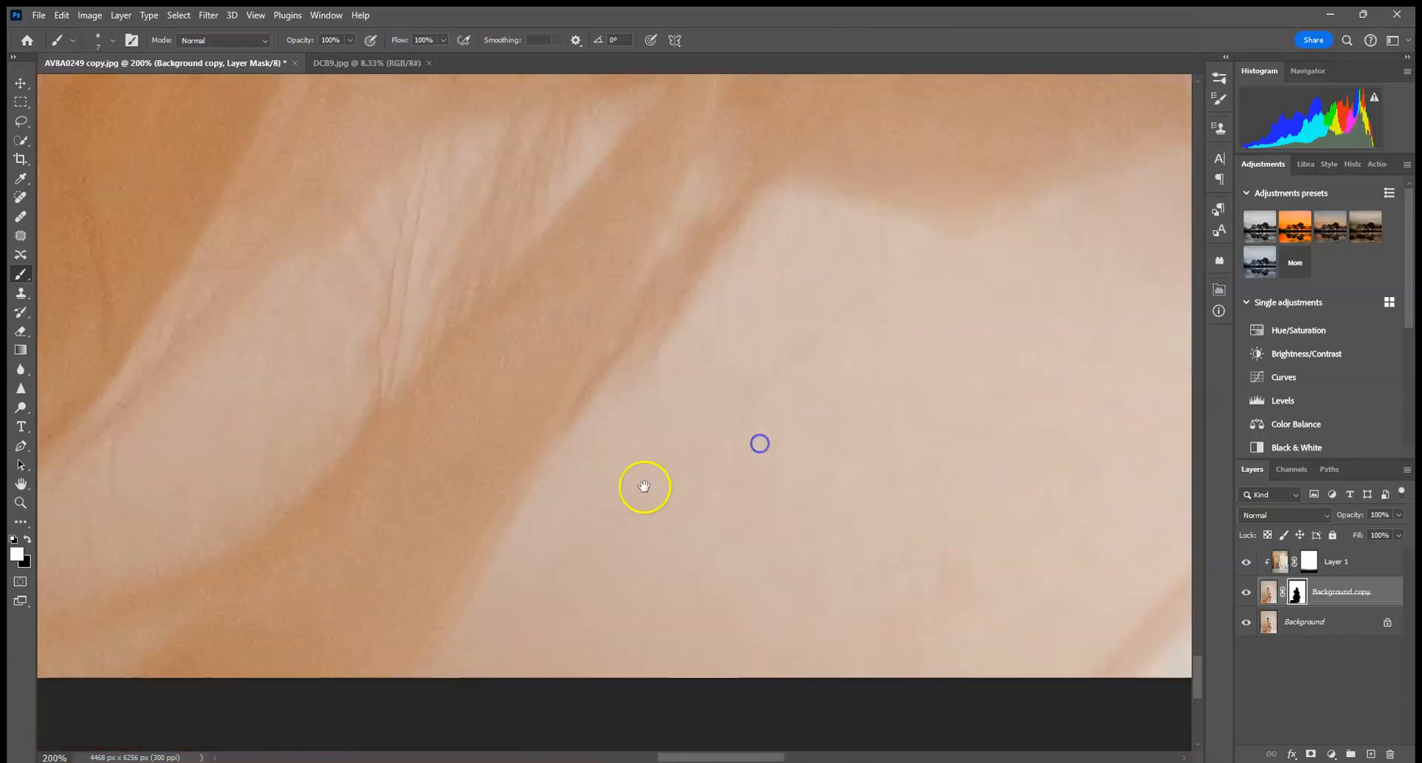
left_click_drag(148, 474, 1195, 543)
left_click_drag(371, 215, 1007, 454)
left_click_drag(941, 498, 274, 639)
left_click_drag(1097, 563, 81, 519)
left_click_drag(660, 178, 699, 568)
left_click_drag(704, 148, 711, 473)
left_click_drag(653, 313, 789, 629)
left_click_drag(629, 159, 693, 637)
left_click_drag(683, 315, 702, 404)
left_click_drag(718, 294, 730, 337)
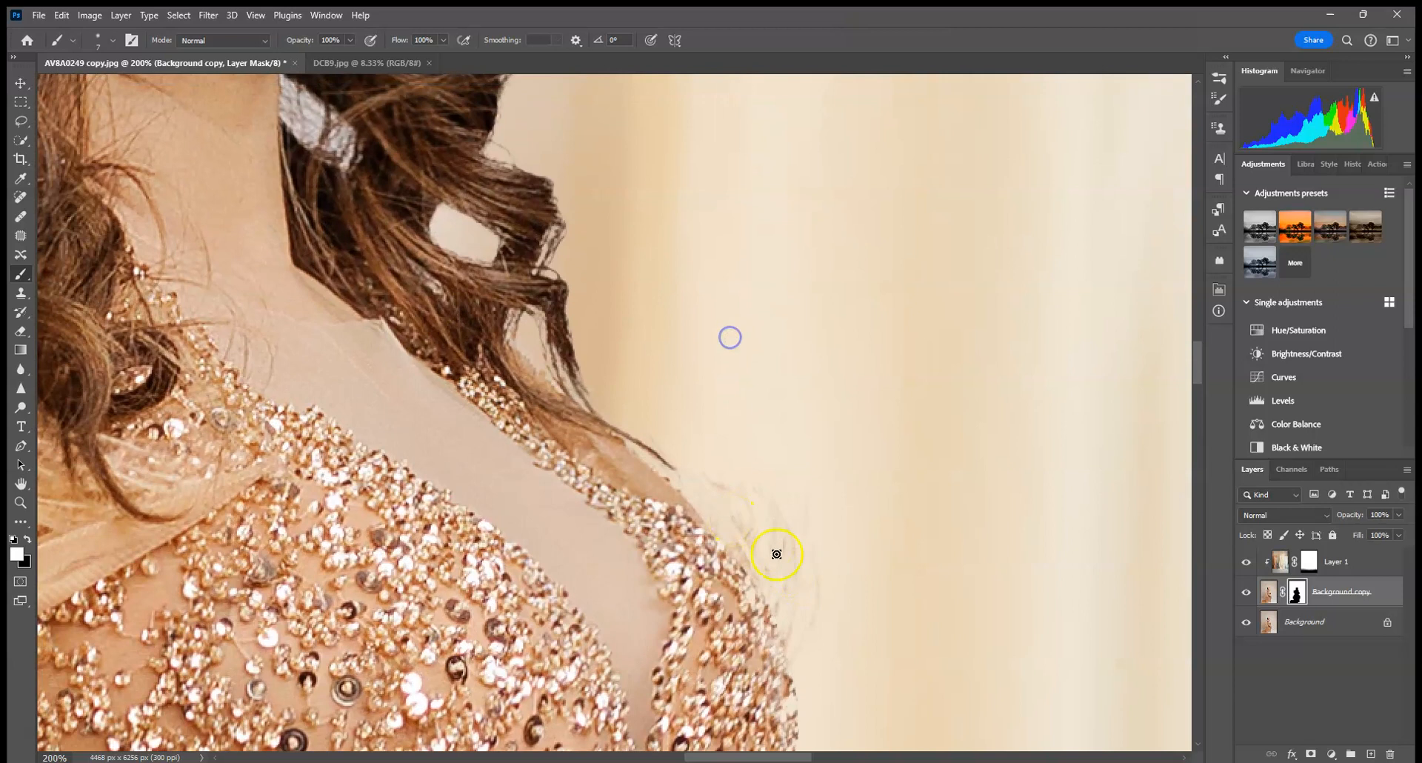
Paint the Background copy mask white beside the feathered shoulder to remove the original background haze and stray feather bits
left_click_drag(295, 483, 1111, 253)
left_click_drag(548, 411, 832, 647)
left_click_drag(734, 274, 753, 384)
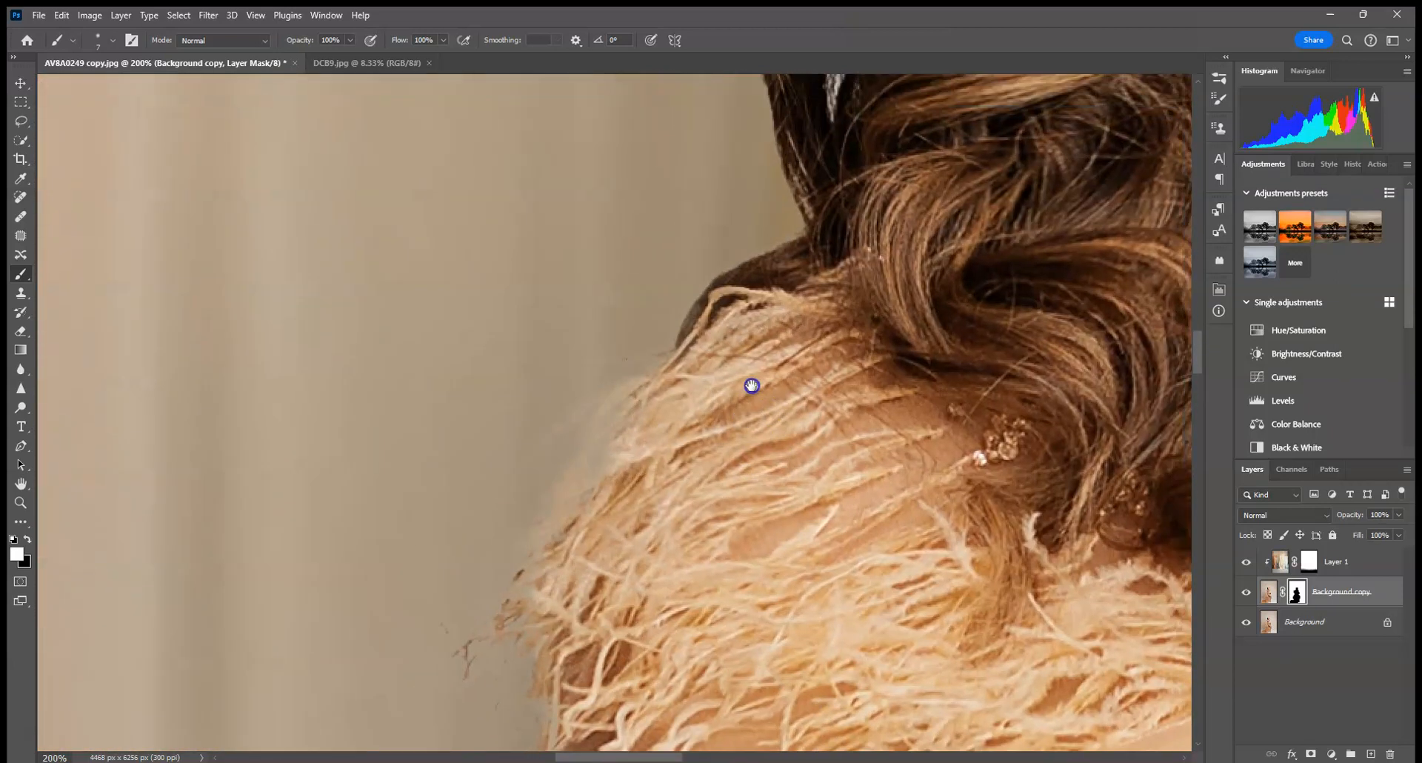
left_click_drag(690, 500, 679, 408)
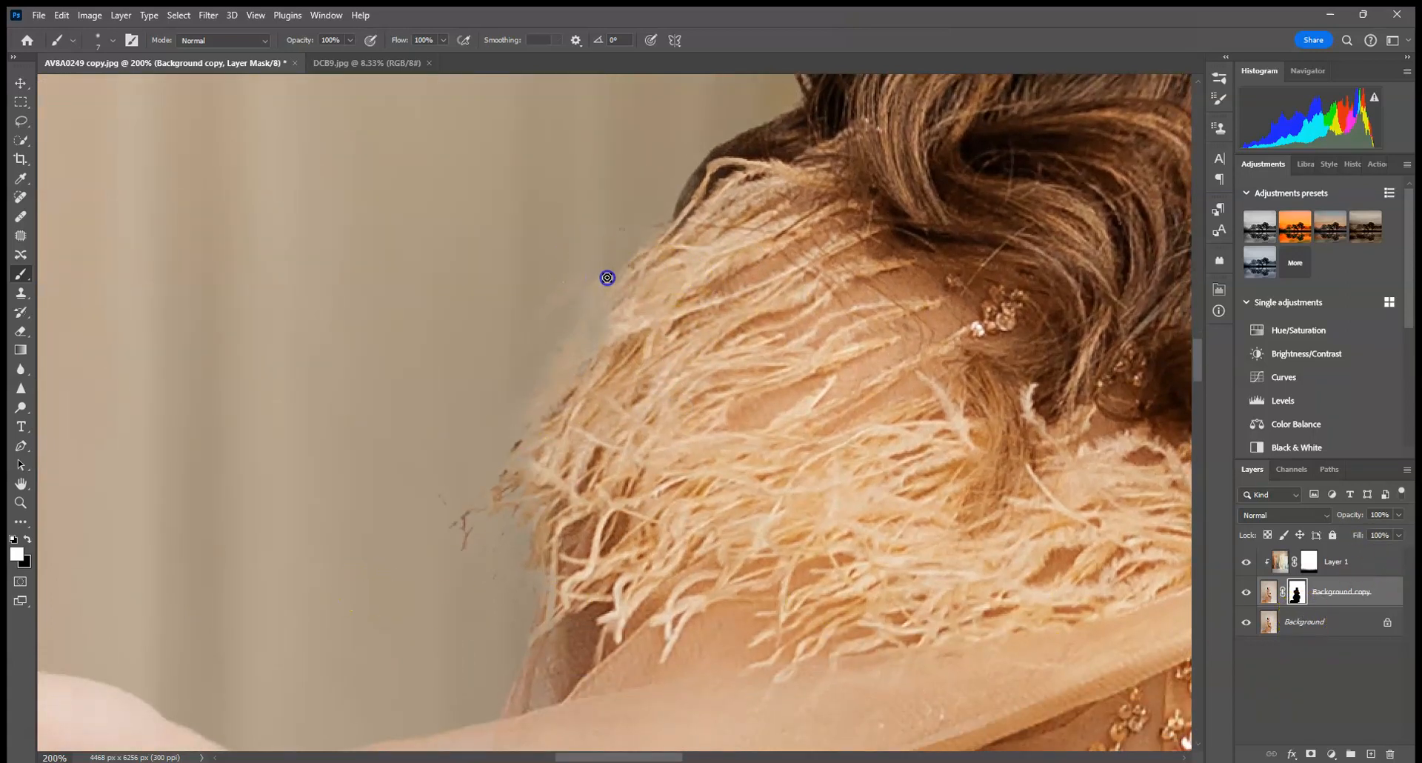
left_click(583, 316)
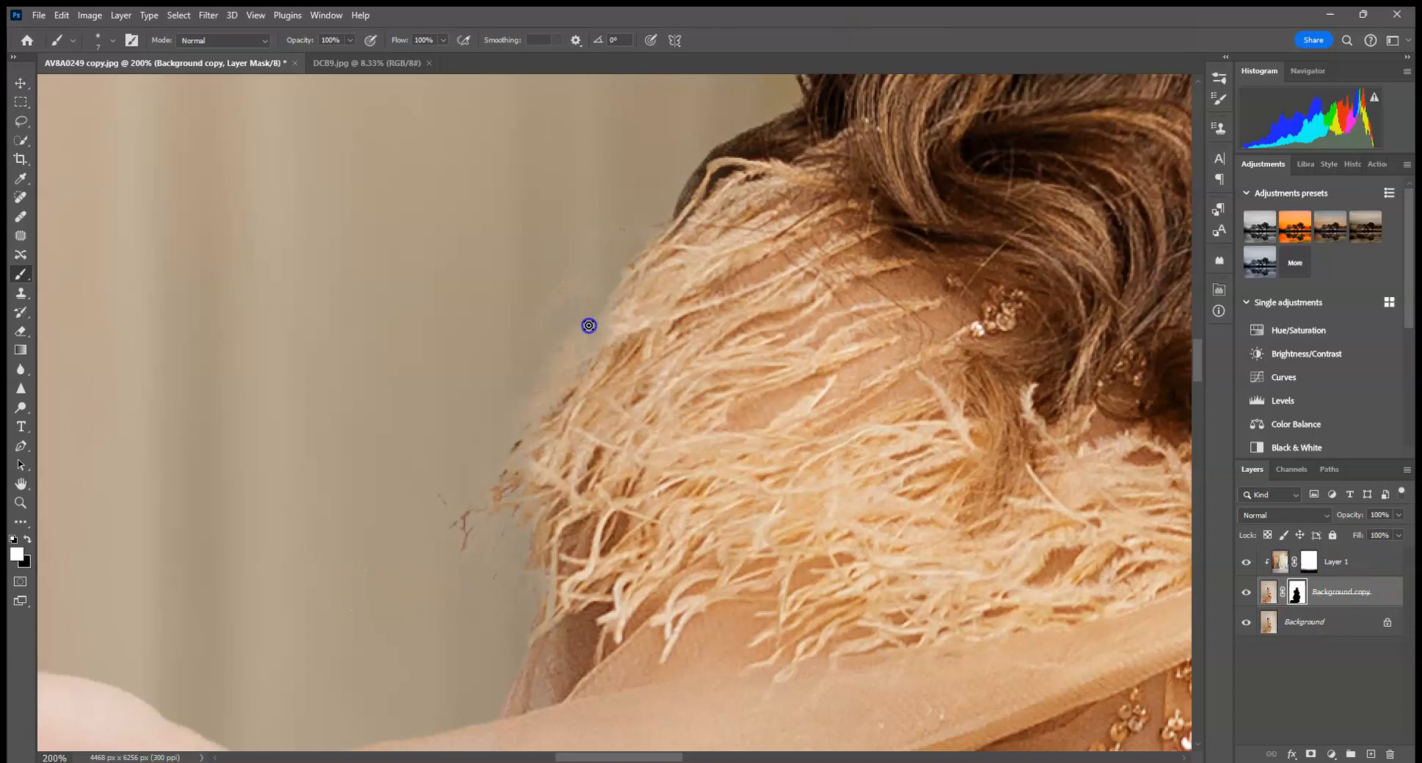
left_click(535, 375)
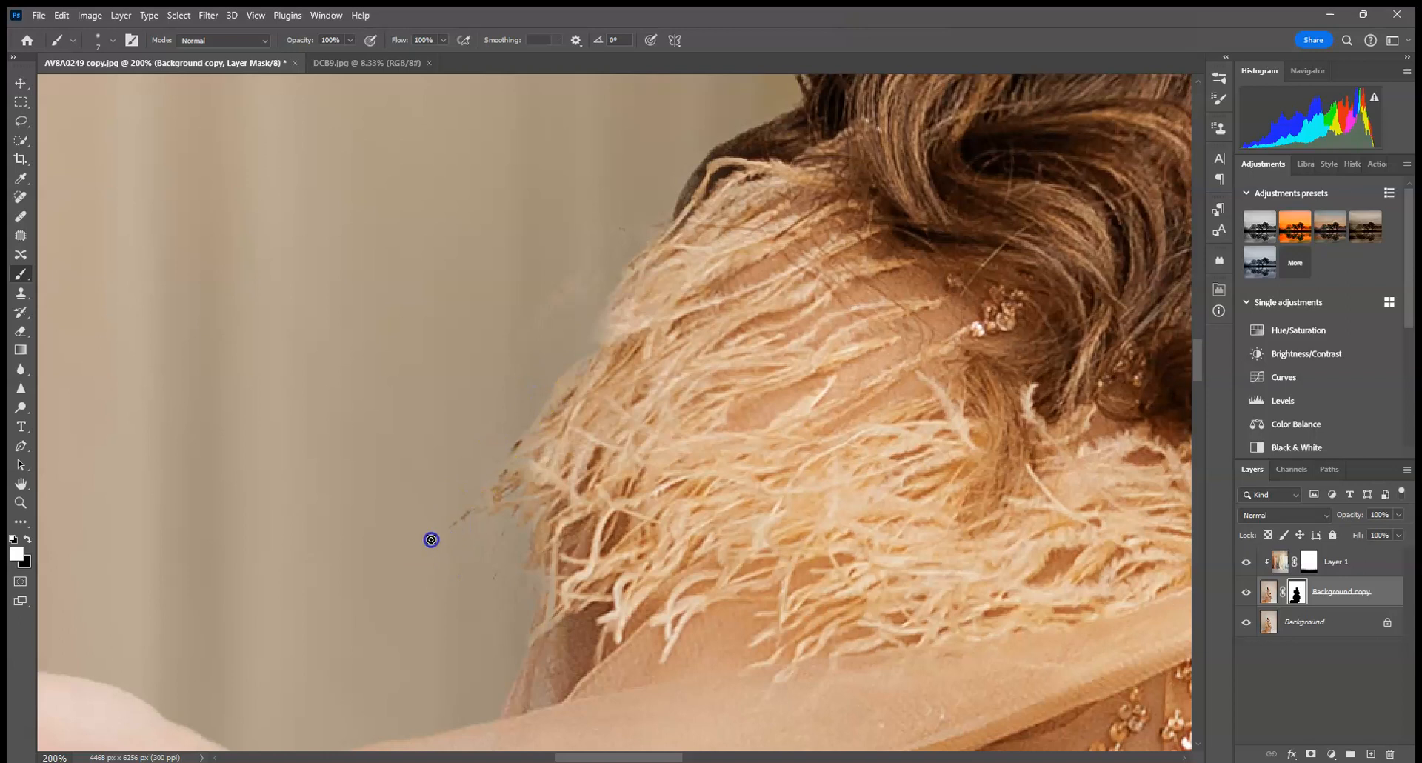
left_click(422, 505)
left_click(614, 254)
left_click(528, 340)
left_click_drag(502, 427, 490, 432)
Check the remaining edges and toggle the Background copy layer's visibility to compare the full composite with the original photo
left_click_drag(658, 280, 565, 588)
left_click_drag(658, 483, 515, 517)
left_click_drag(658, 361, 557, 630)
key("ctrl+0")
key("ctrl+minus")
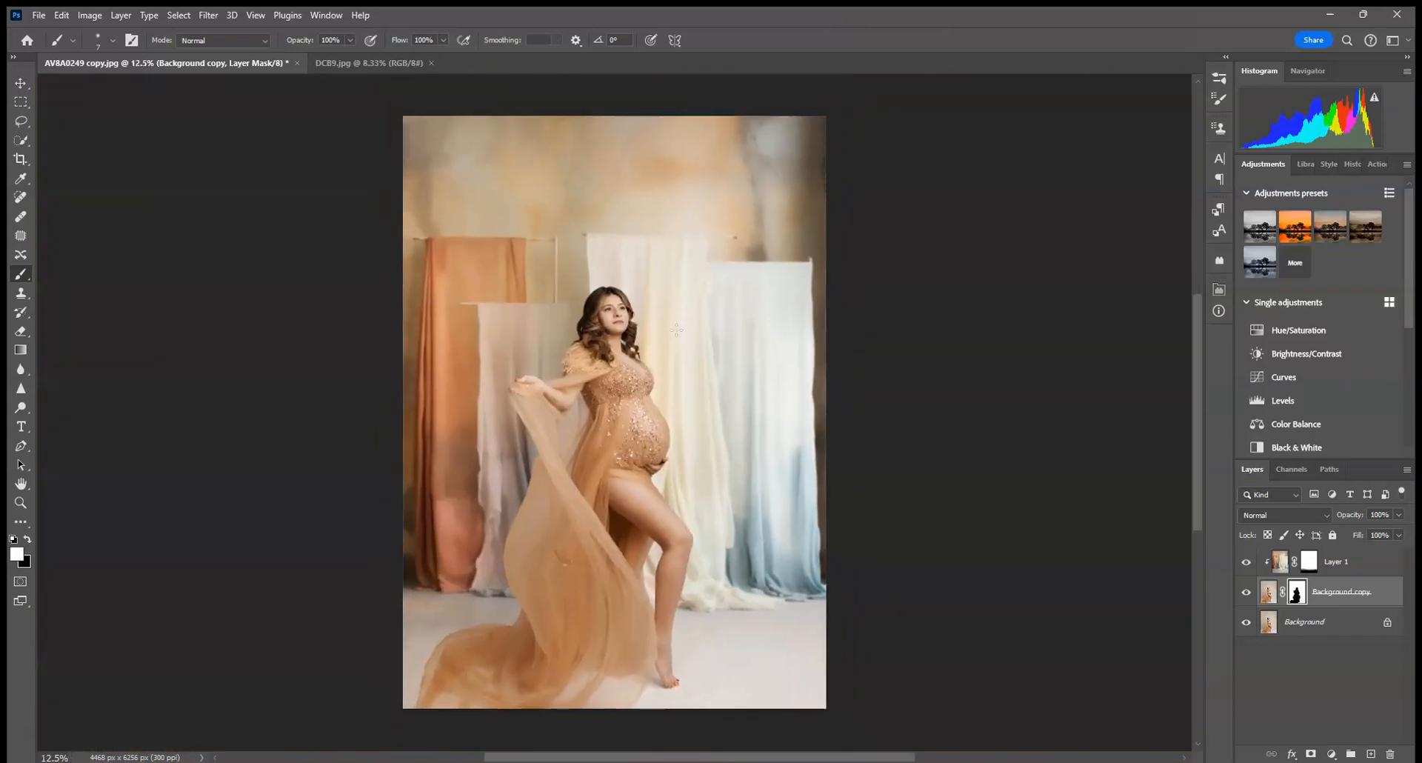
left_click(1252, 593)
left_click(1252, 593)
left_click(1252, 593)
left_click(1252, 593)
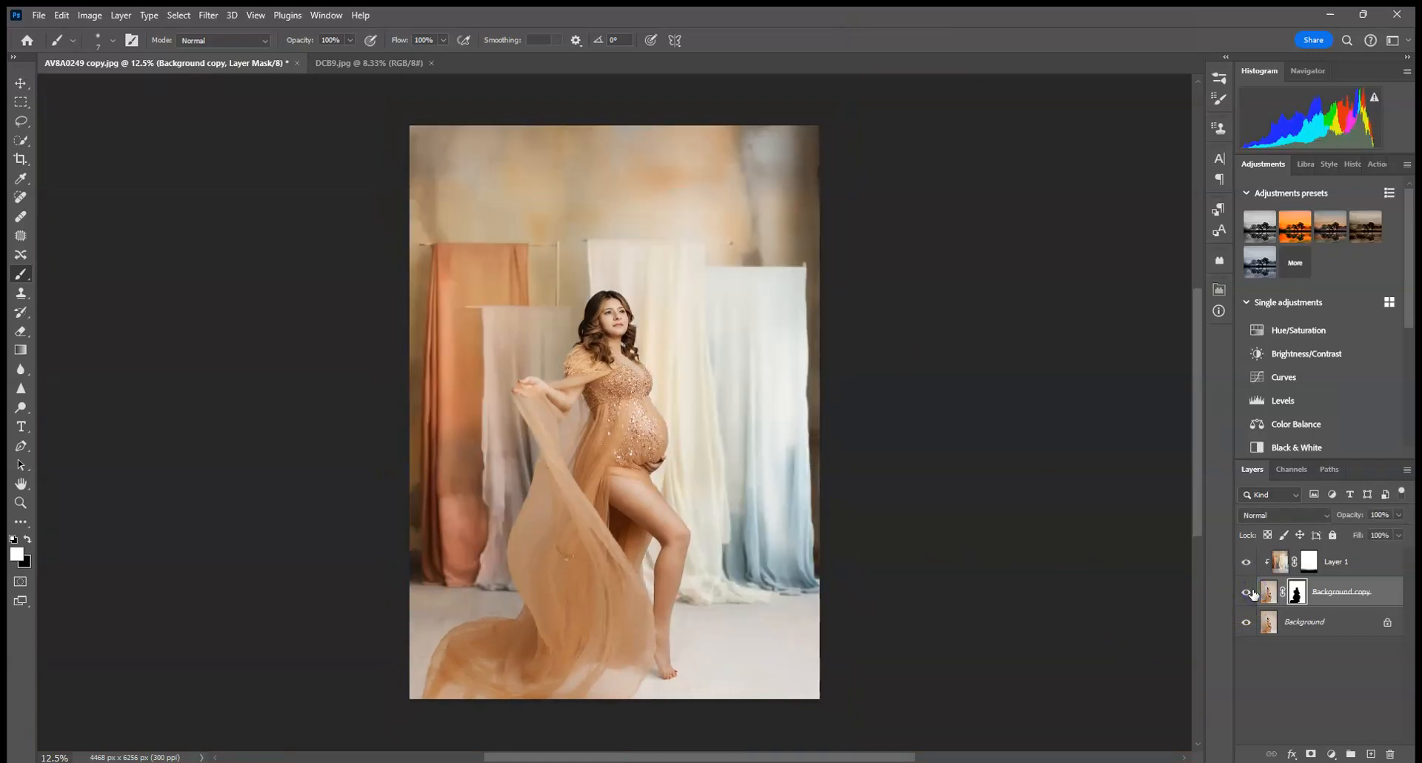
left_click(1252, 592)
left_click(1252, 593)
Paint the Layer 1 mask white over the floor with a 511 px brush at 100% opacity to bring back the backdrop's floor
left_click(1309, 562)
left_click(113, 40)
left_click(174, 88)
left_click(18, 552)
left_click(18, 553)
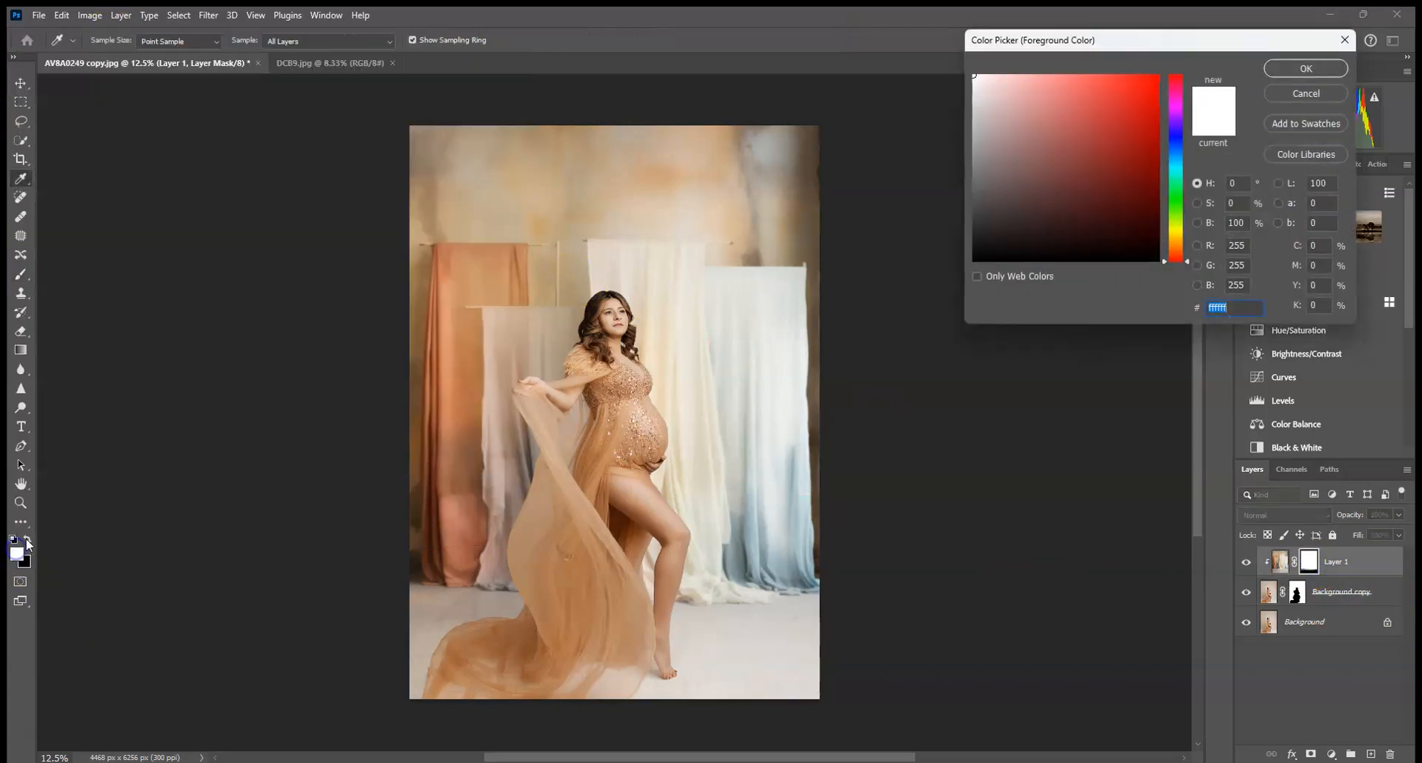
left_click(1300, 68)
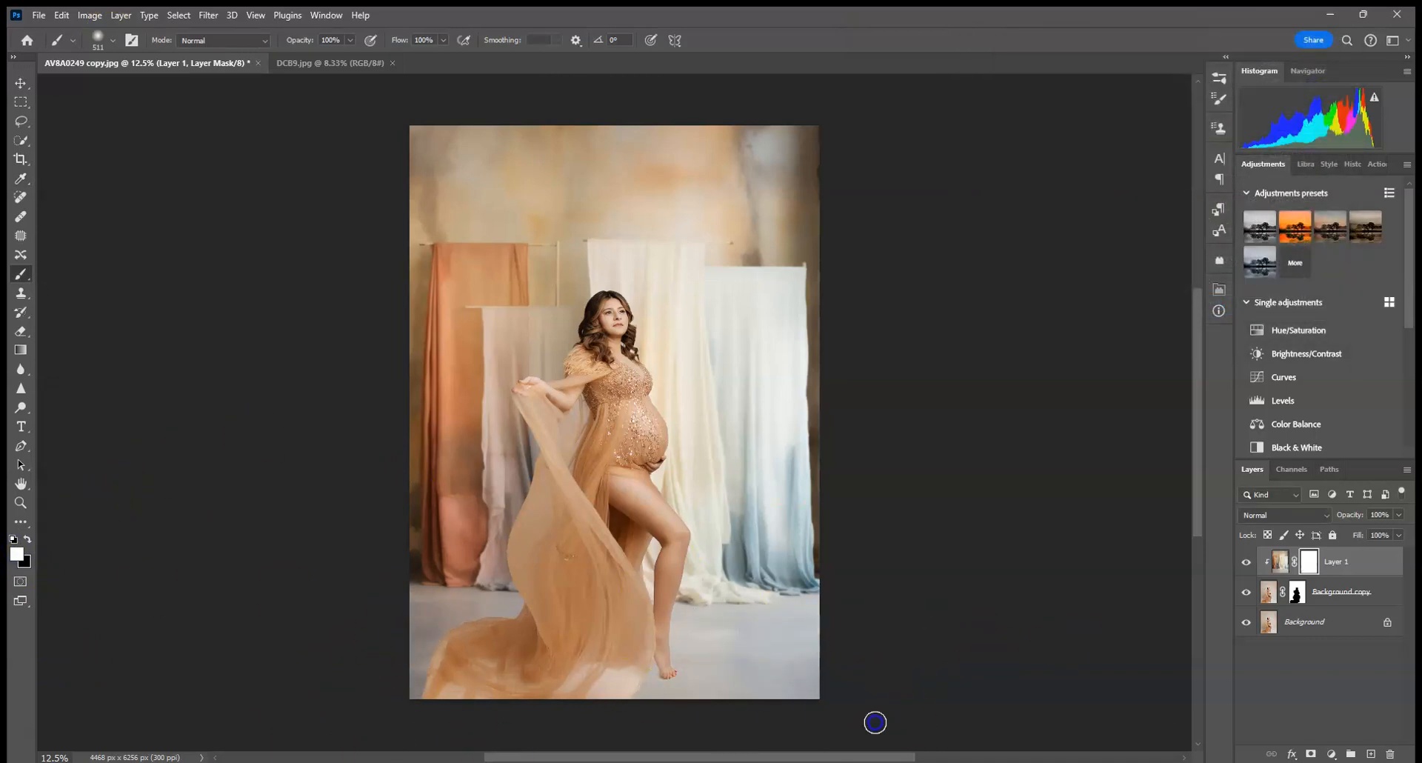
Paint the Layer 1 mask black at 25% opacity over the floor between the gown's hem and the foot
key("ctrl+plus")
key("ctrl+plus")
key("ctrl+plus")
key("ctrl+plus")
key("ctrl+plus")
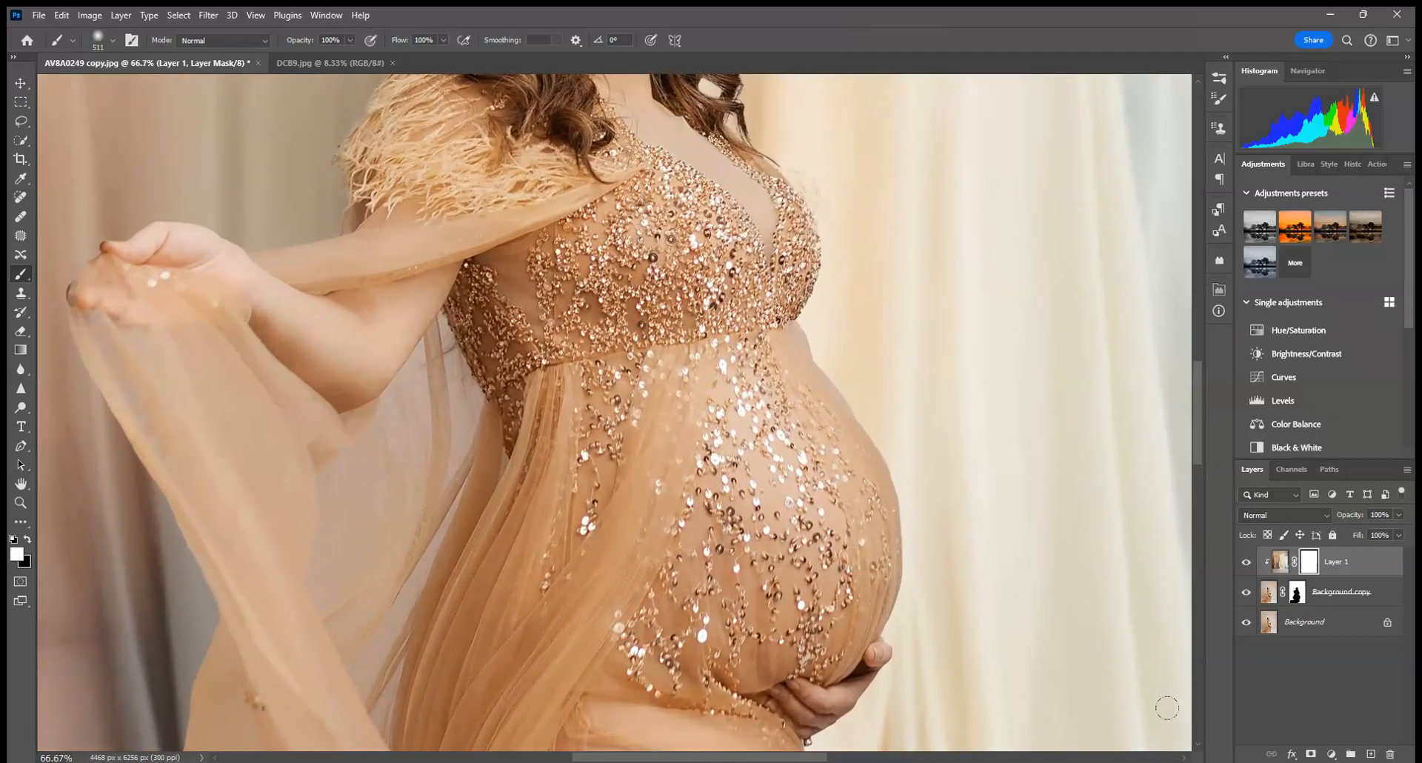
left_click_drag(397, 404, 412, 355)
scroll(411, 355, "down", 15)
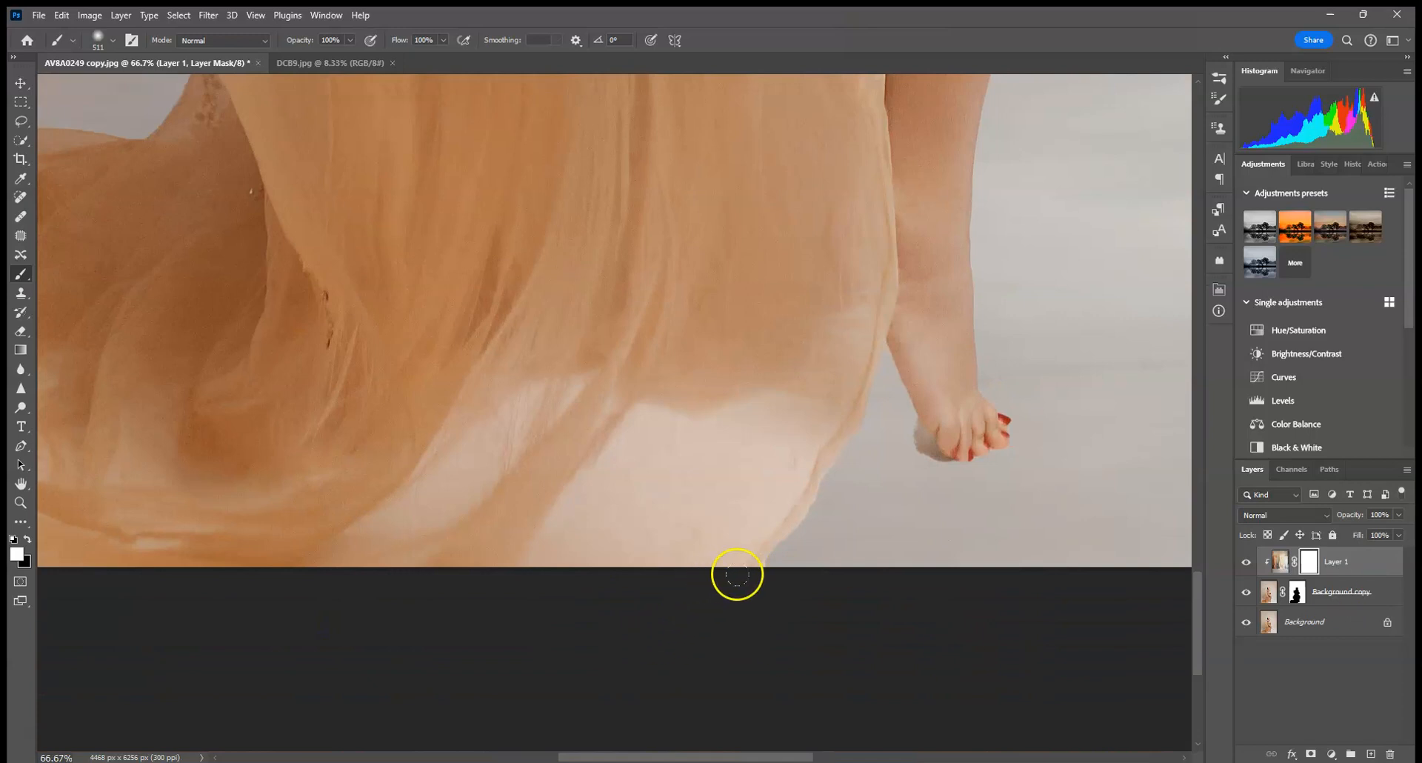
left_click(27, 540)
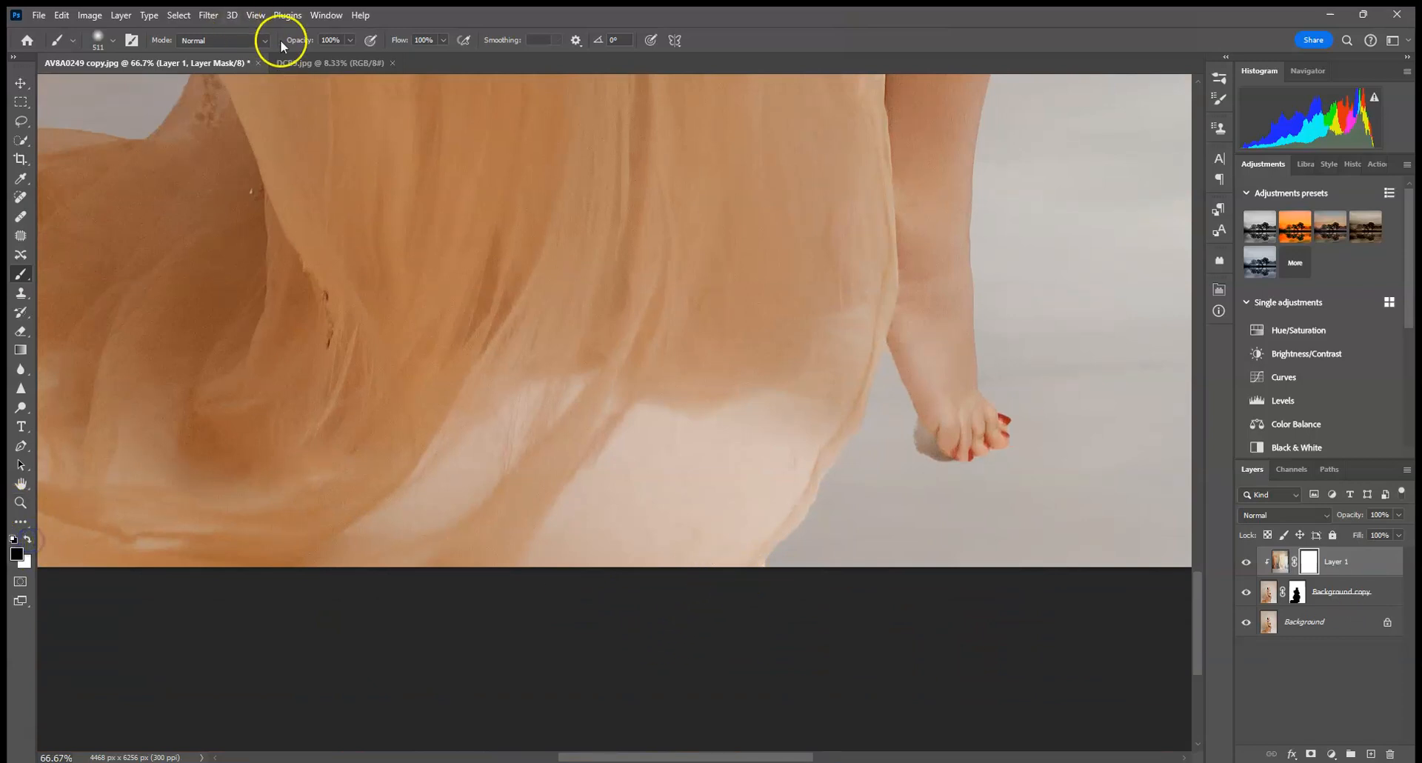
left_click(351, 41)
left_click(798, 556)
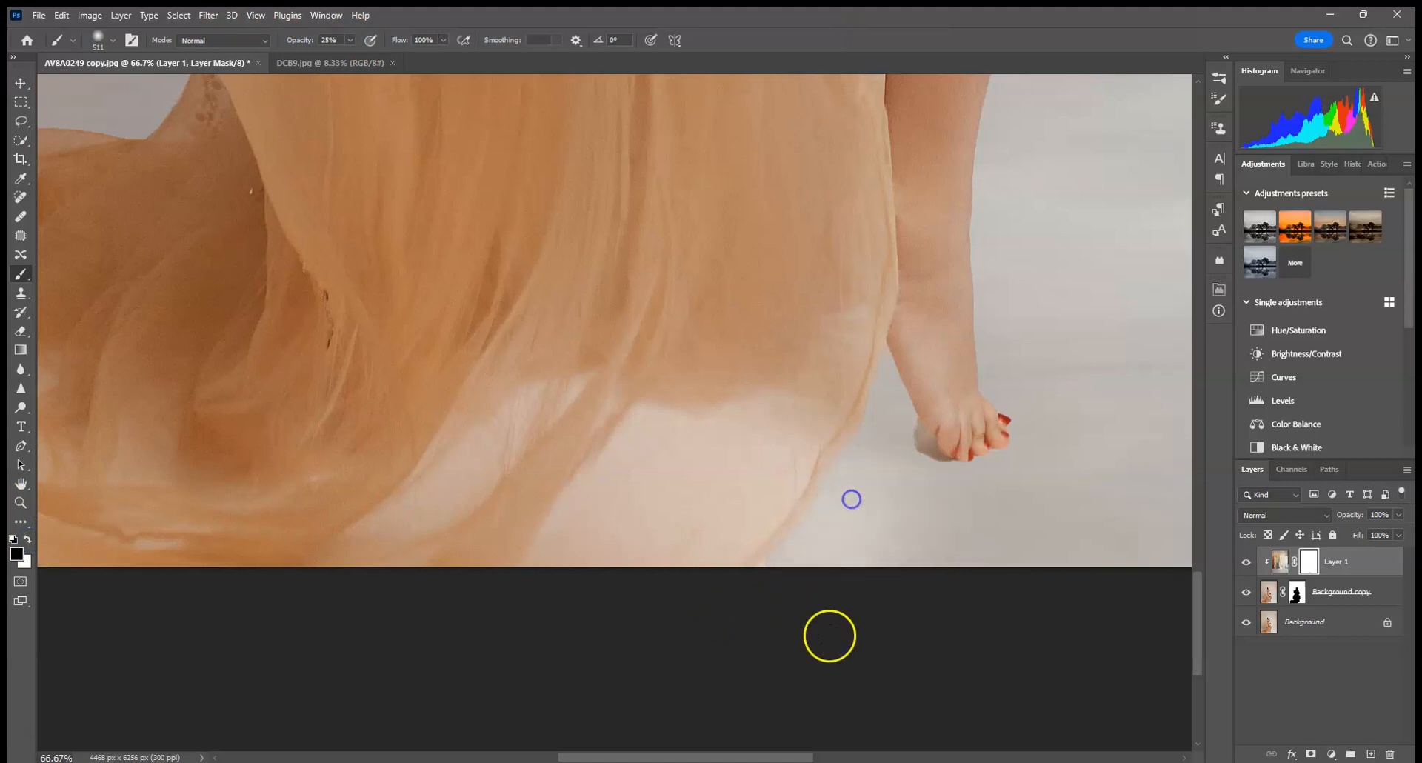
left_click_drag(1039, 588, 1180, 546)
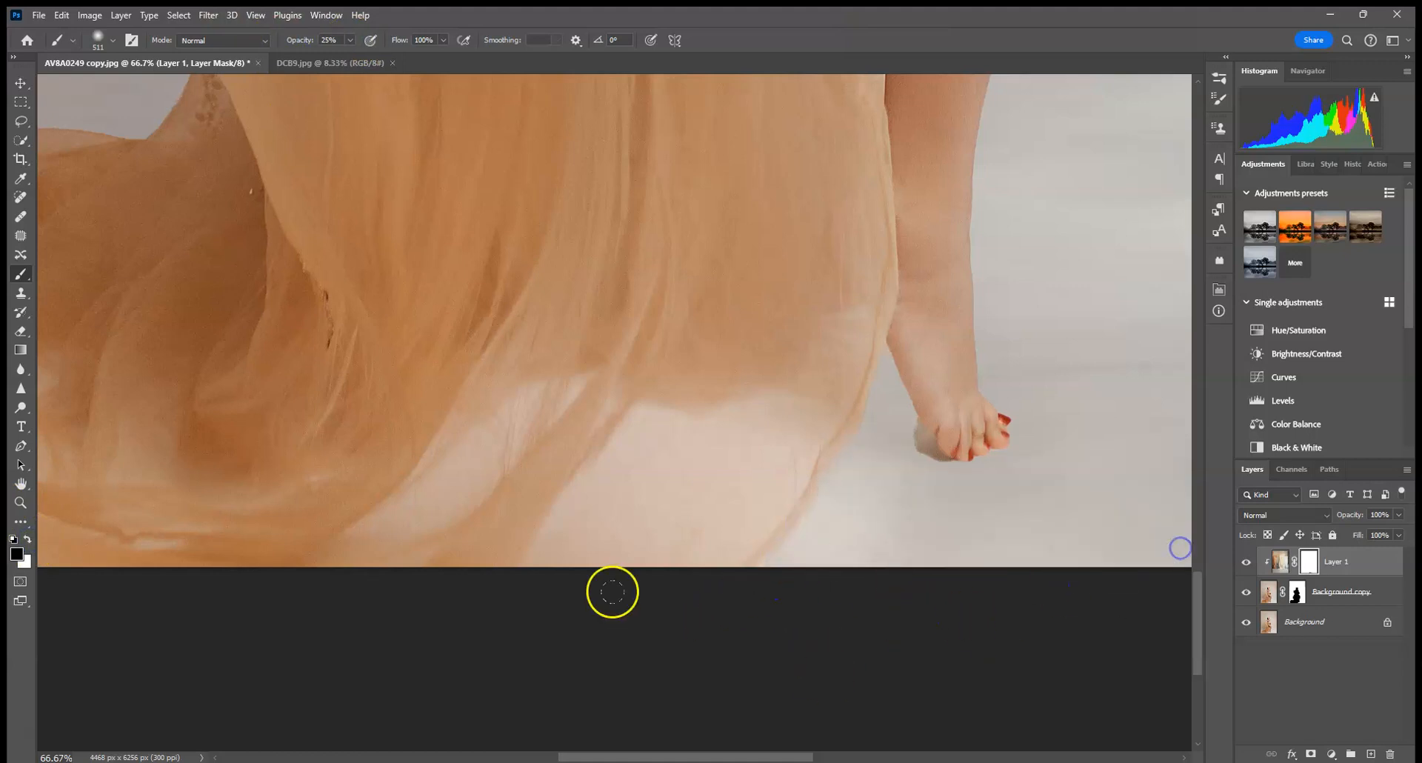
Continue softening the Layer 1 mask at 25% opacity along the lower hem and around the train's outer edge
left_click_drag(612, 590, 758, 544)
left_click_drag(544, 540, 278, 572)
left_click_drag(168, 530, 777, 528)
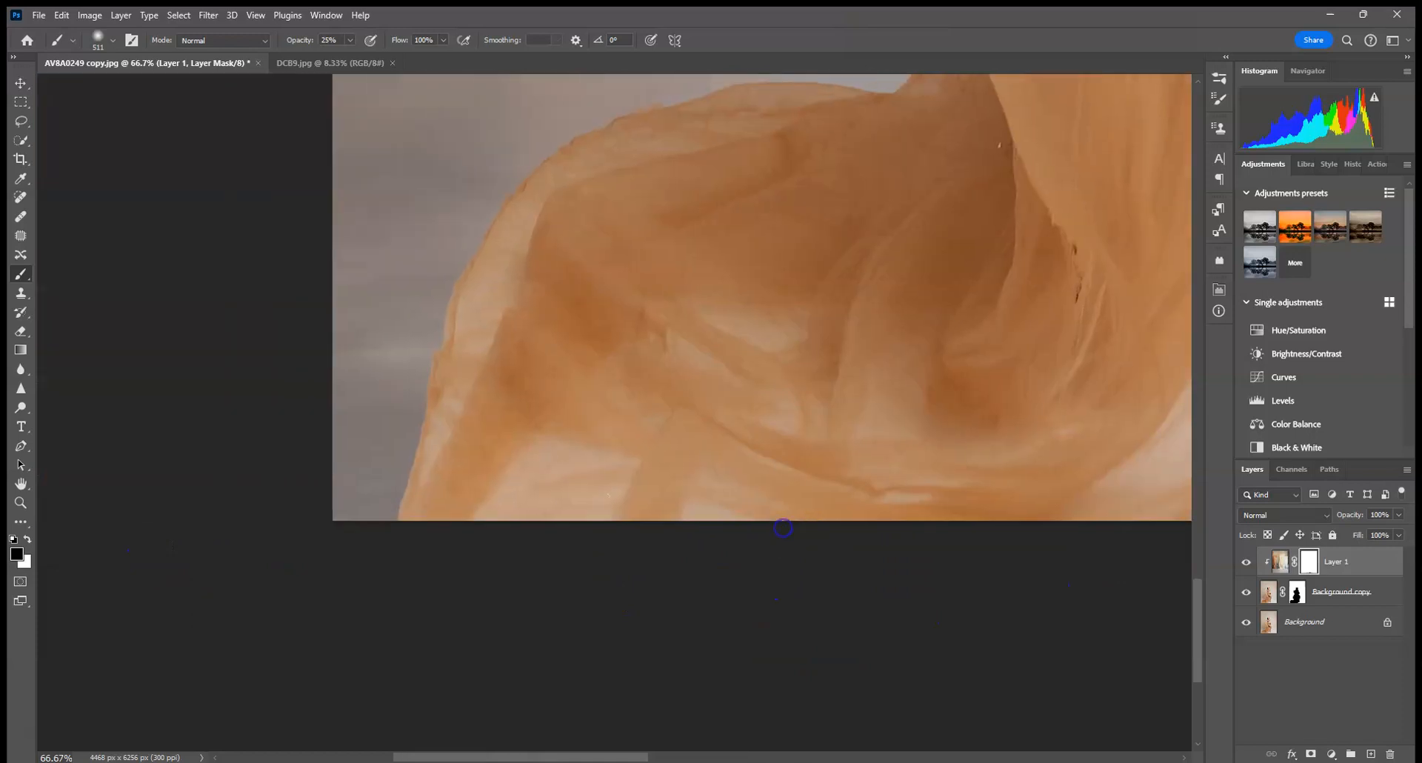
left_click_drag(426, 399, 439, 322)
left_click_drag(707, 365, 649, 472)
left_click_drag(422, 348, 264, 318)
left_click_drag(801, 380, 365, 373)
left_click_drag(889, 530, 478, 497)
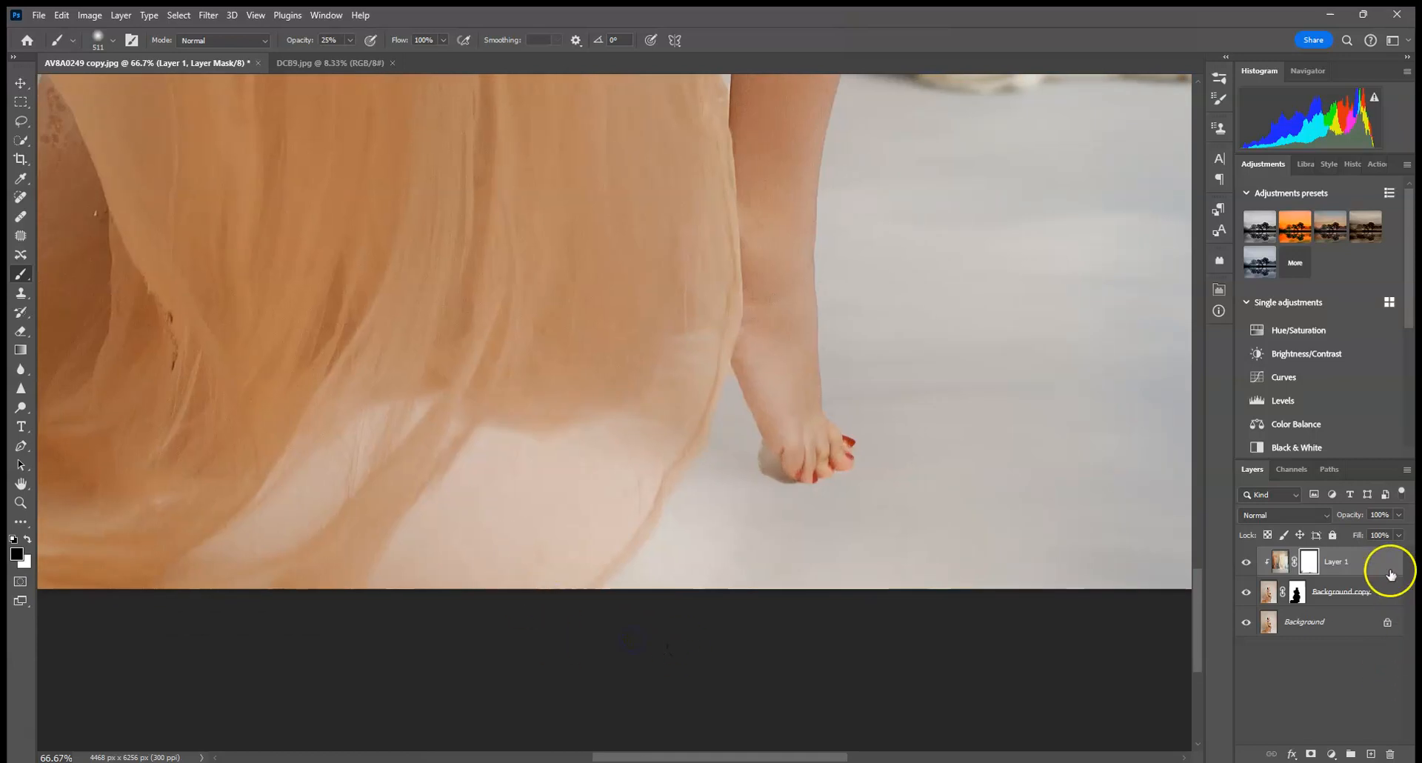
Refine the Background copy mask around the toes with a 14 px brush at 100% opacity, trimming the leftover original floor
left_click(1297, 592)
left_click(111, 41)
left_click(95, 78)
left_click(349, 41)
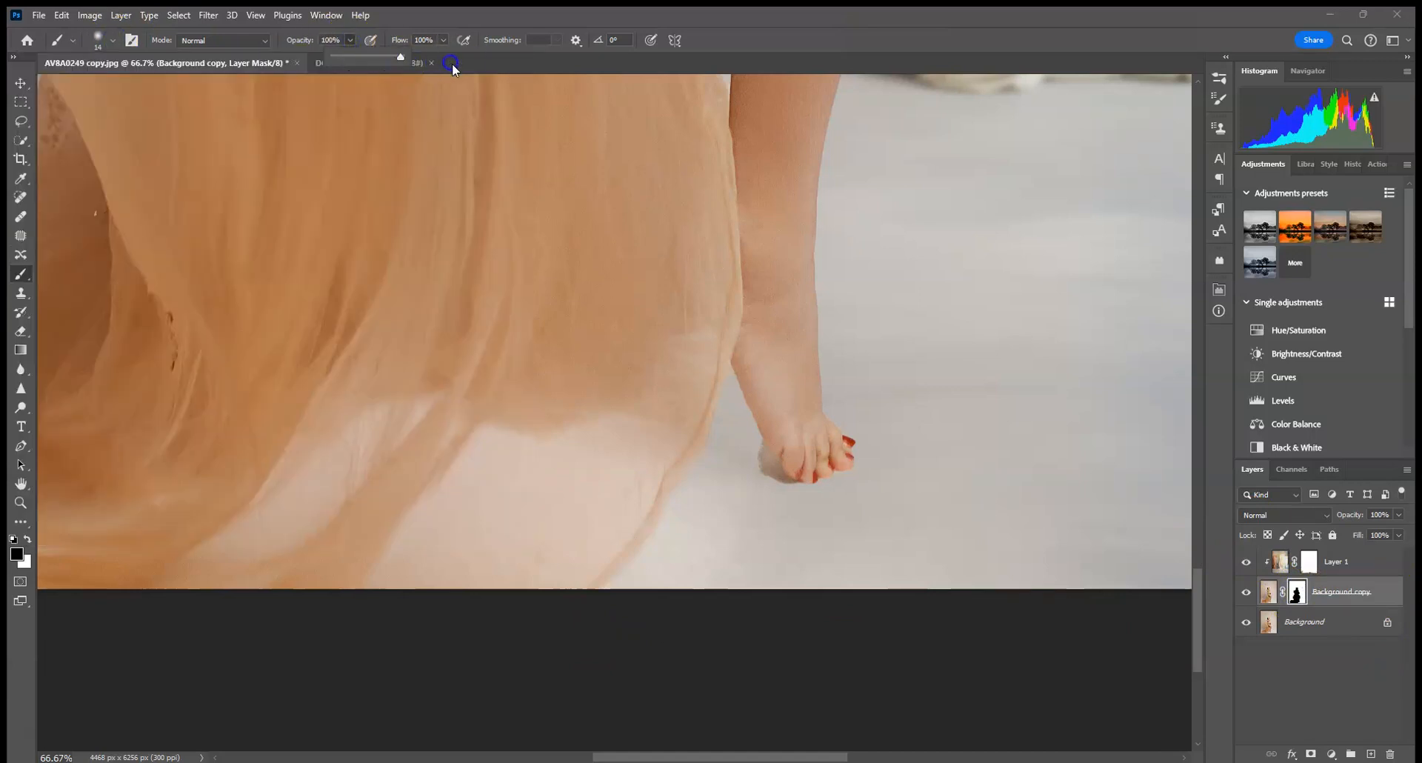
left_click_drag(750, 469, 752, 455)
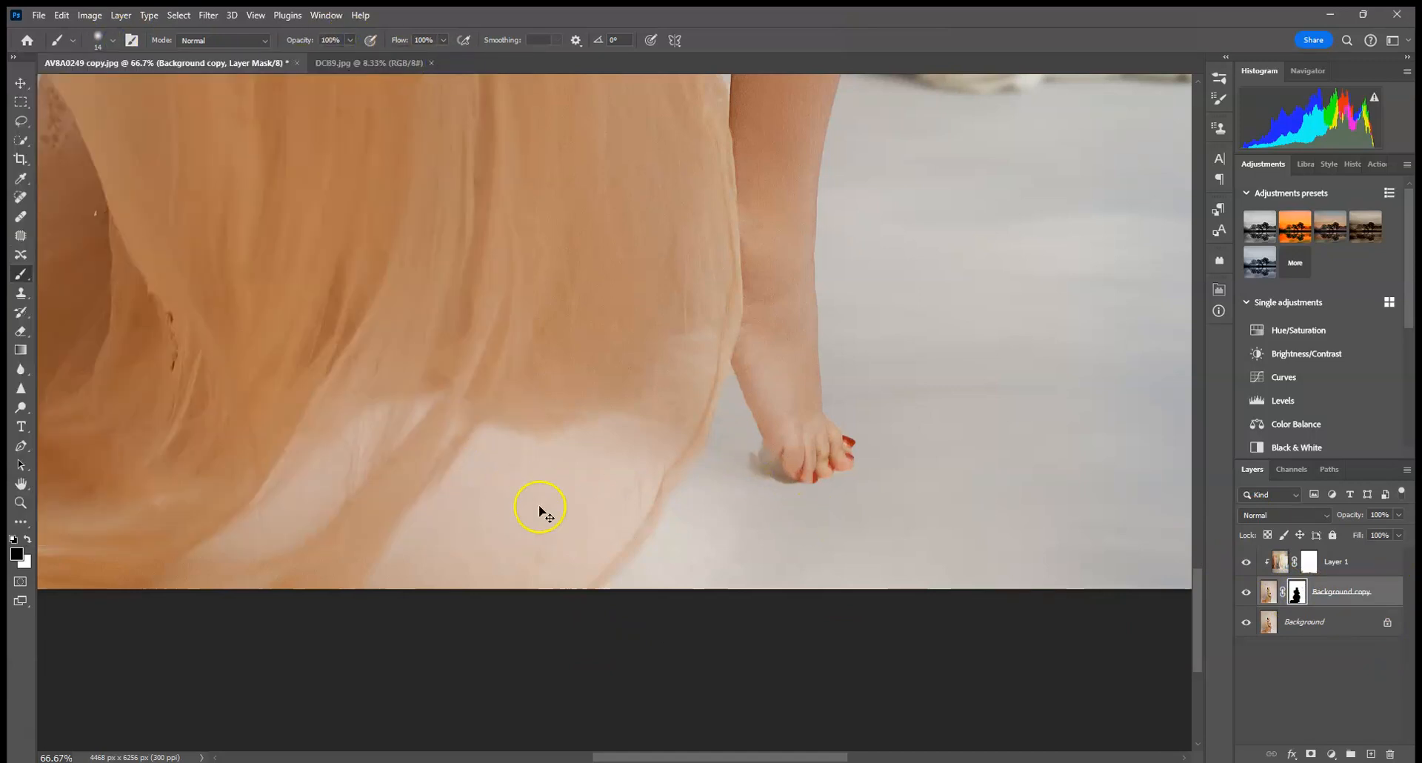
key("ctrl+plus")
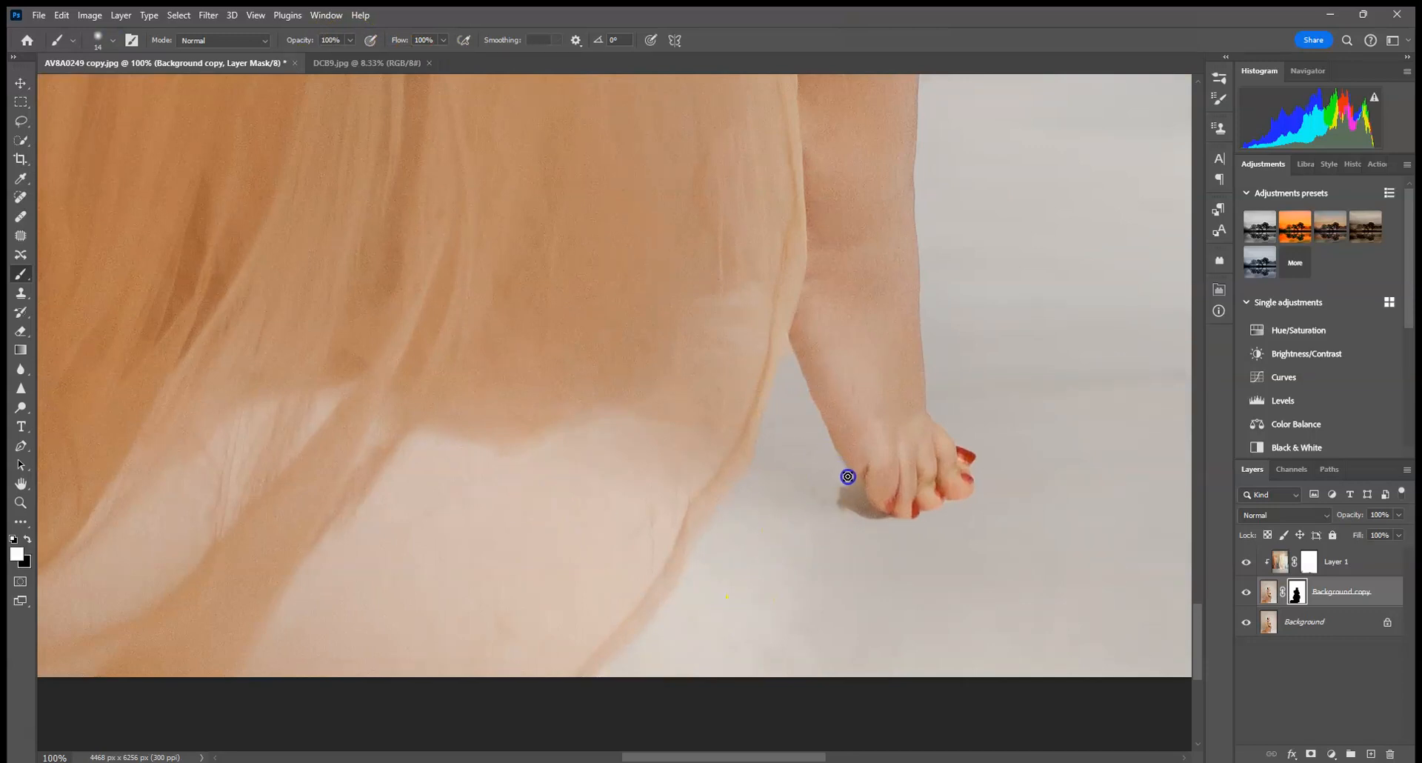
left_click_drag(853, 502, 837, 496)
left_click_drag(927, 500, 688, 713)
left_click_drag(766, 635, 1238, 479)
left_click_drag(488, 449, 1000, 365)
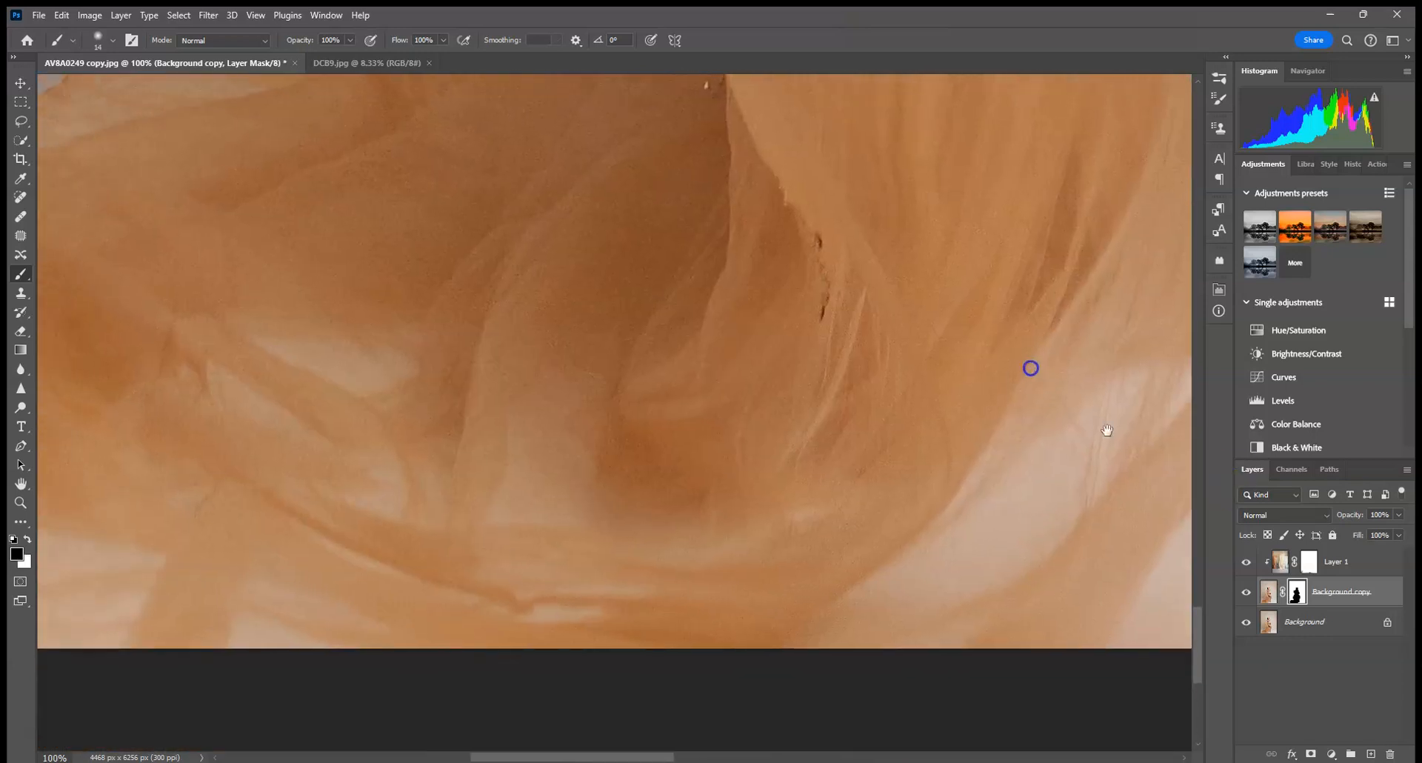
Add a new empty layer above Layer 1
right_click(1327, 629)
left_click(1324, 609)
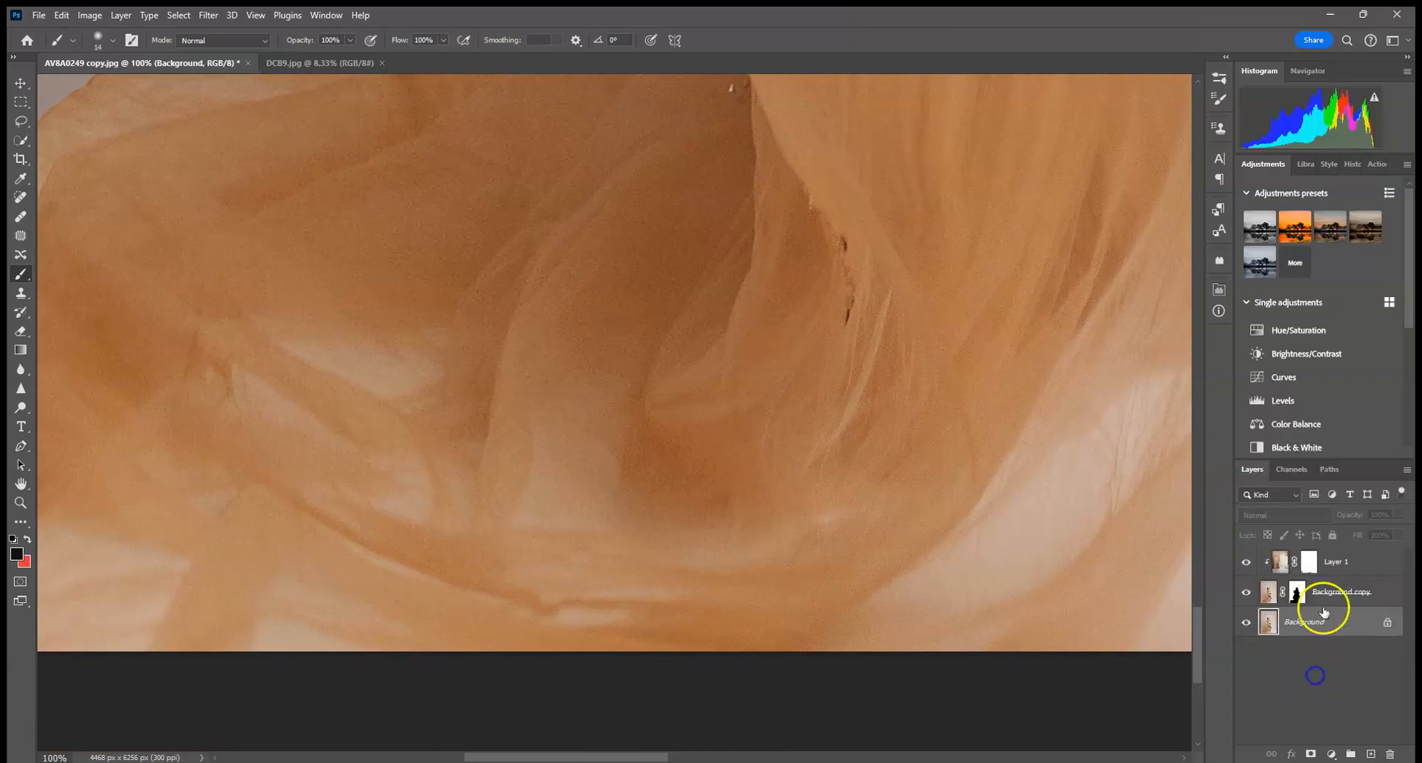
left_click(1360, 596)
key("ctrl+0")
key("ctrl+minus")
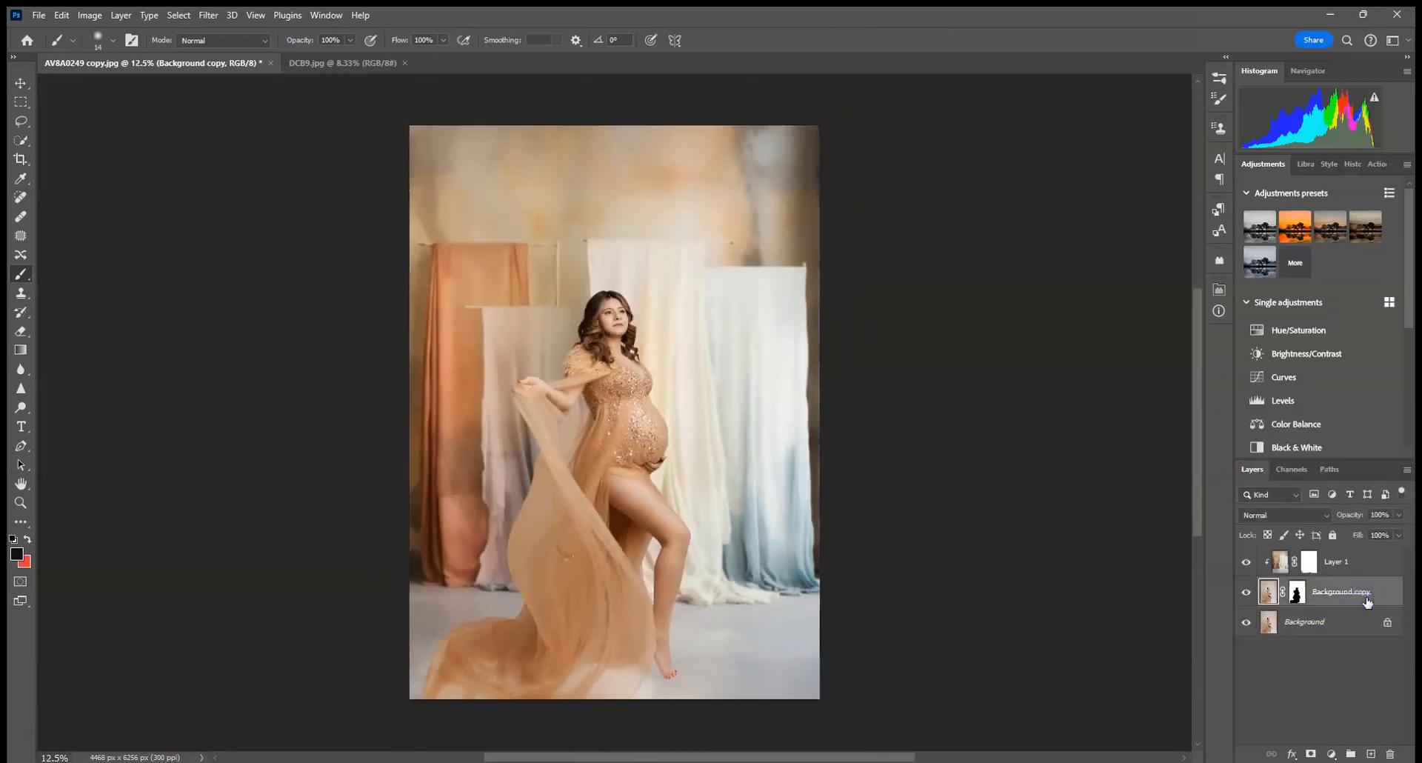
left_click(1391, 565)
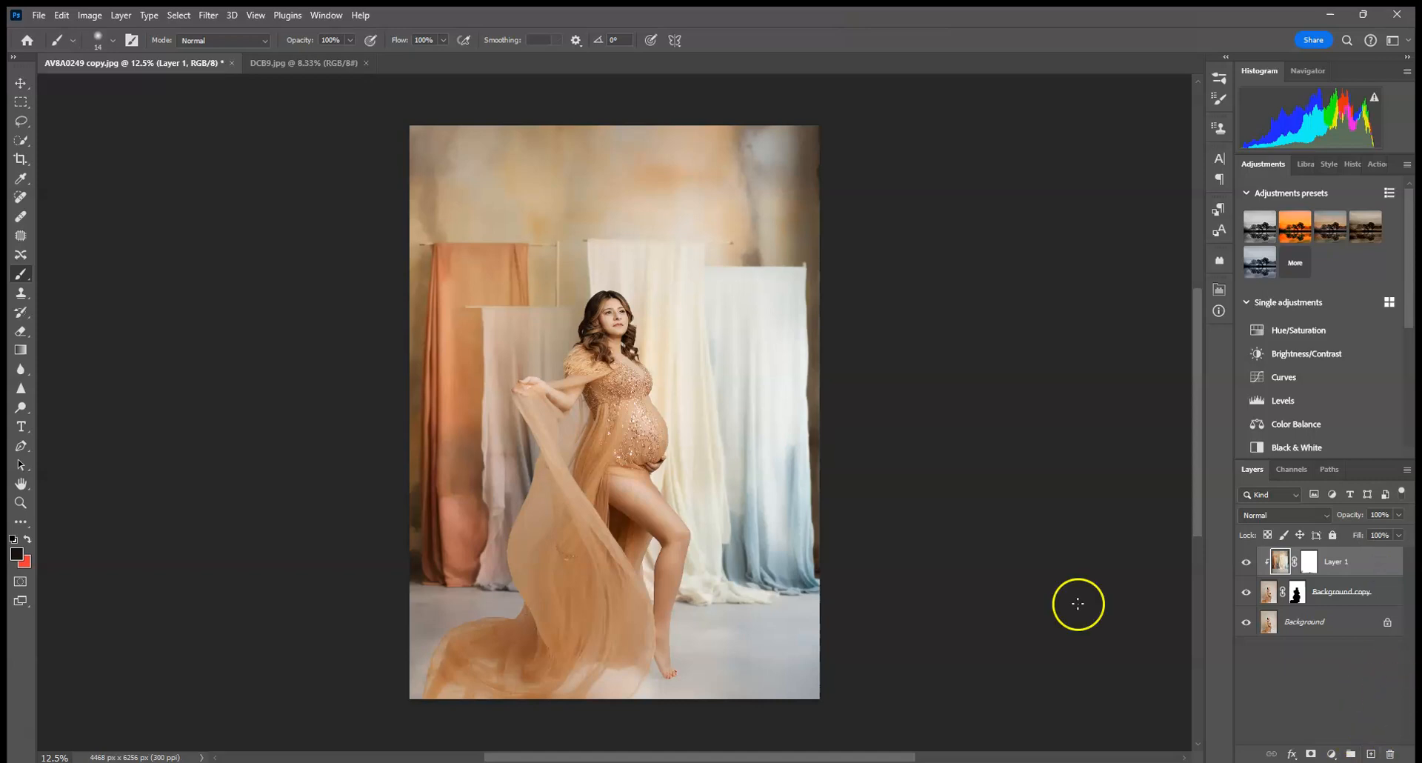
left_click(1371, 754)
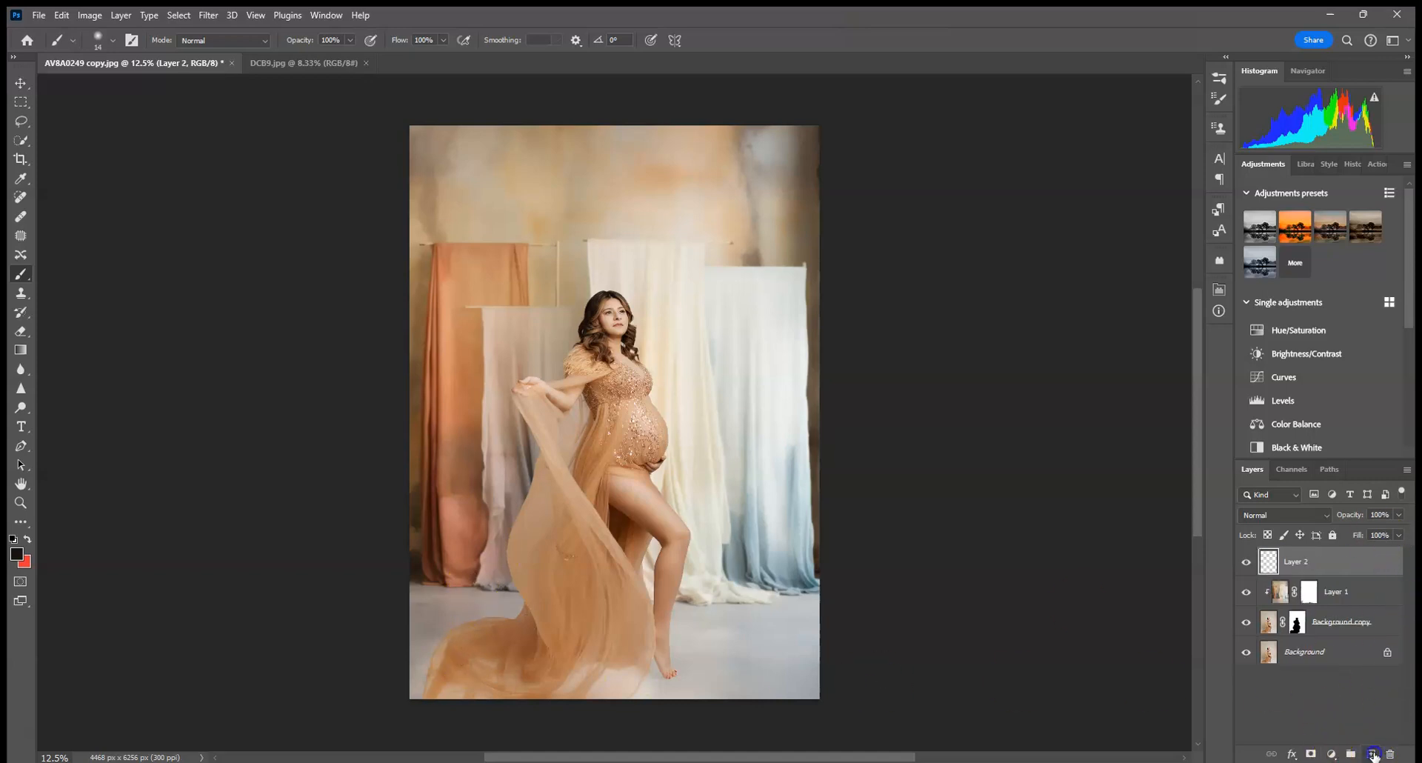
left_click(1255, 514)
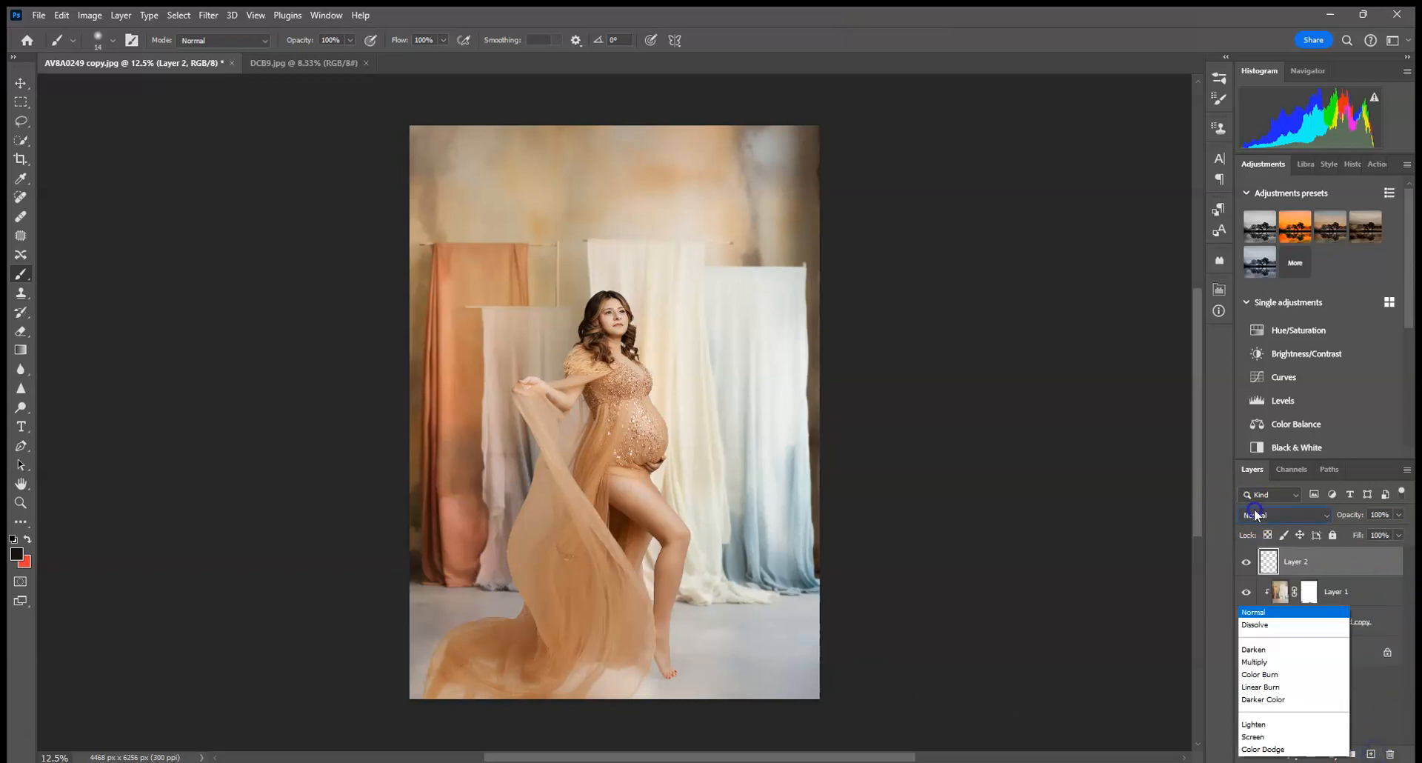
left_click(1093, 545)
Try darkening Layer 1's floor around the train and foot with the Burn tool at Midtones, 22% exposure, and undo the strokes
left_click(1332, 594)
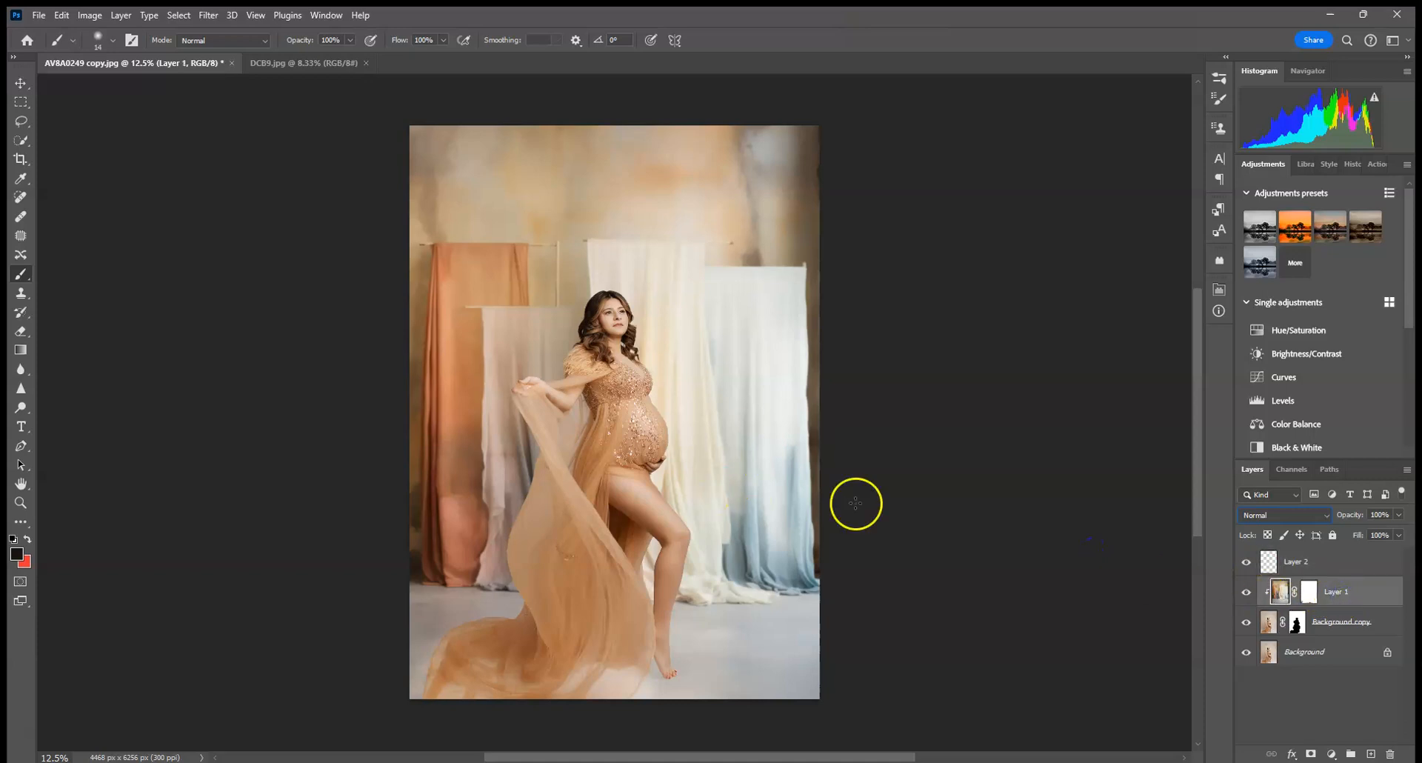
left_click(20, 407)
left_click(80, 421)
left_click_drag(651, 661, 626, 670)
left_click(418, 629)
mouse_move(419, 629)
left_mouse_down()
mouse_move(656, 696)
mouse_move(407, 657)
mouse_move(646, 680)
left_mouse_up()
left_click(590, 678)
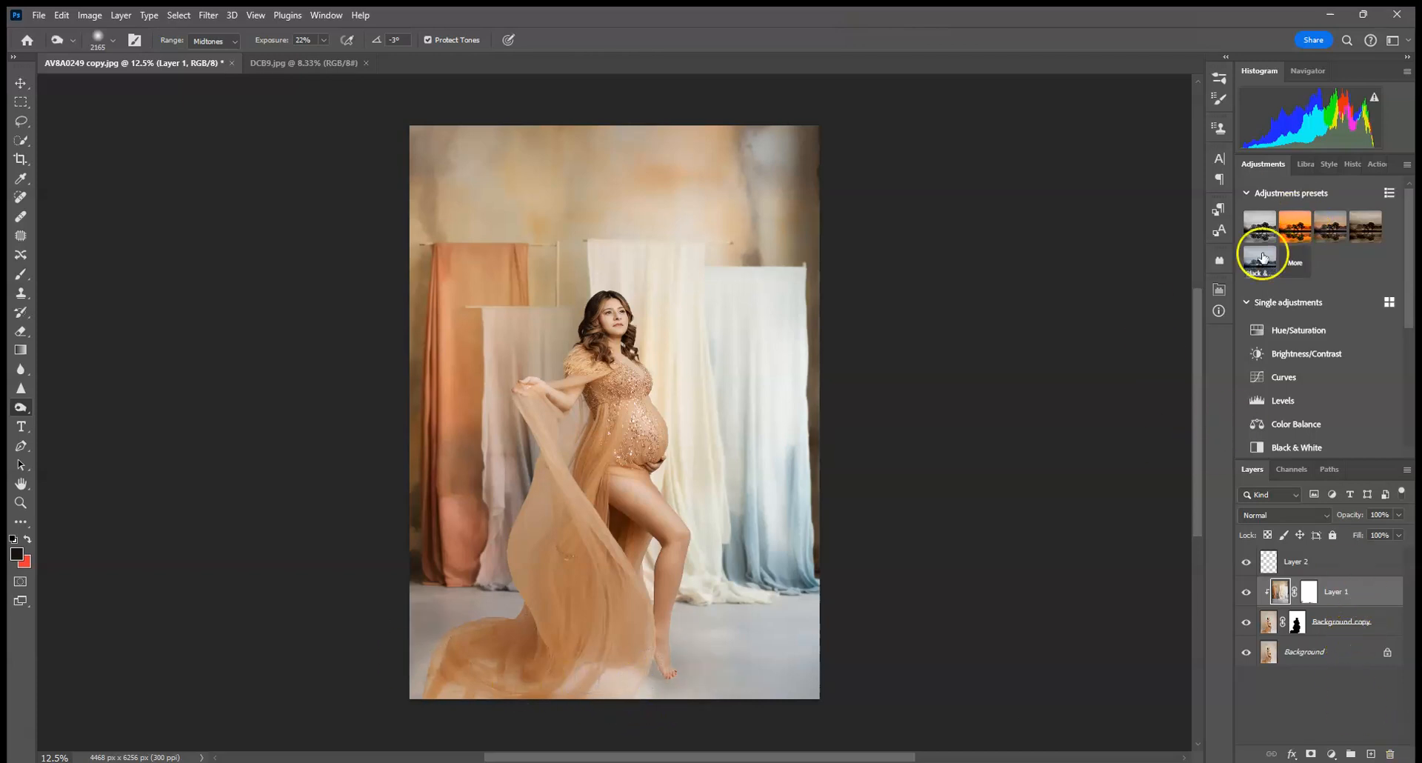
left_click(1345, 164)
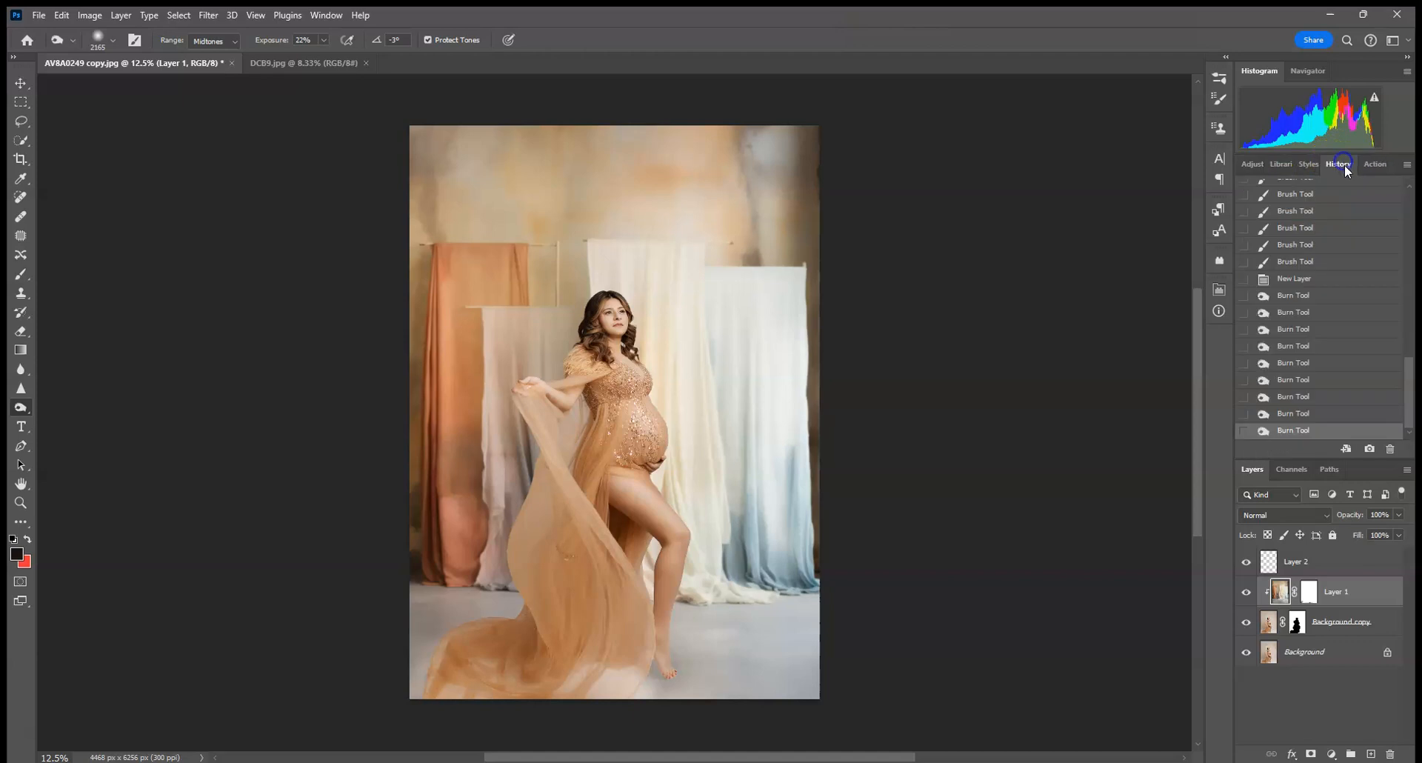
left_click(1311, 280)
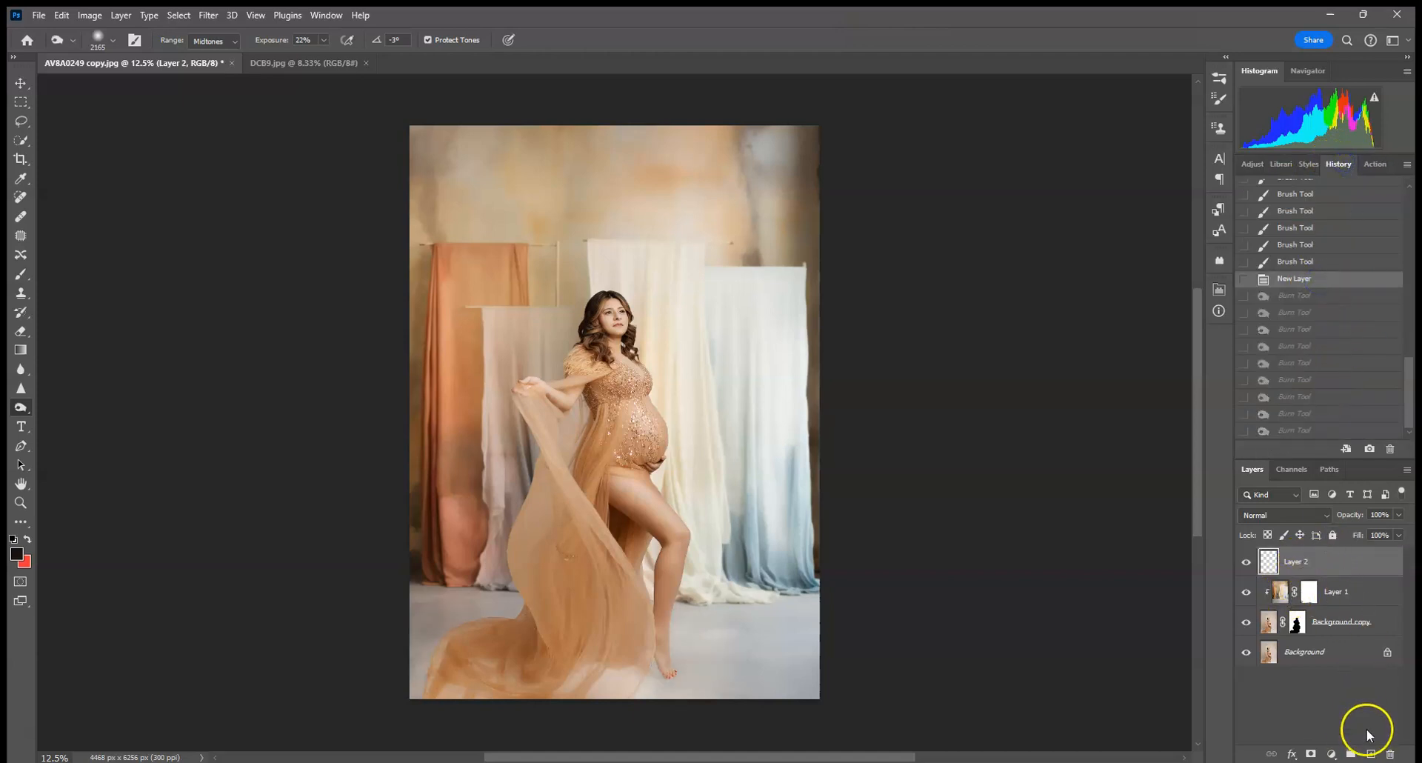
Clip Layer 2 to the layers below and set its blend mode to Multiply
left_click(1328, 574, "alt")
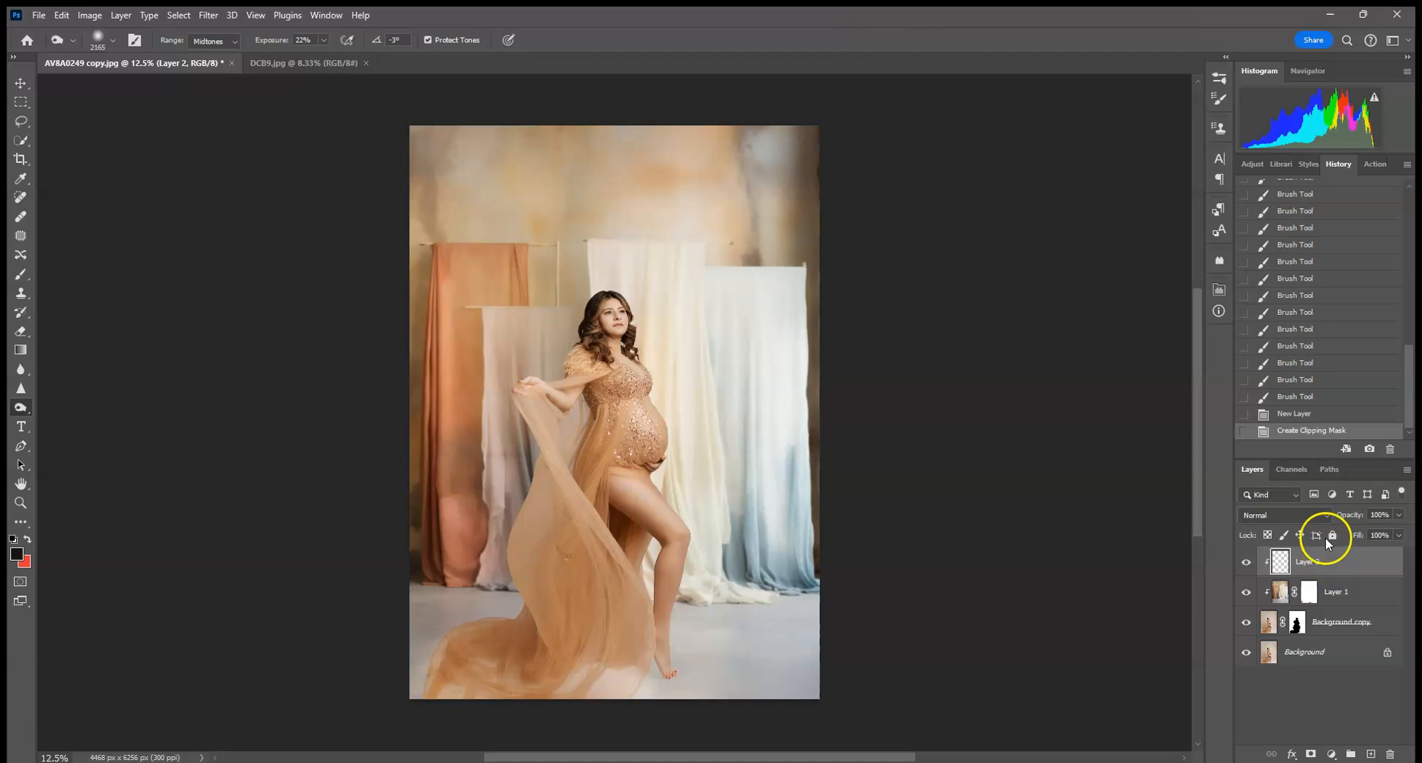
left_click(1312, 517)
left_click(1312, 408)
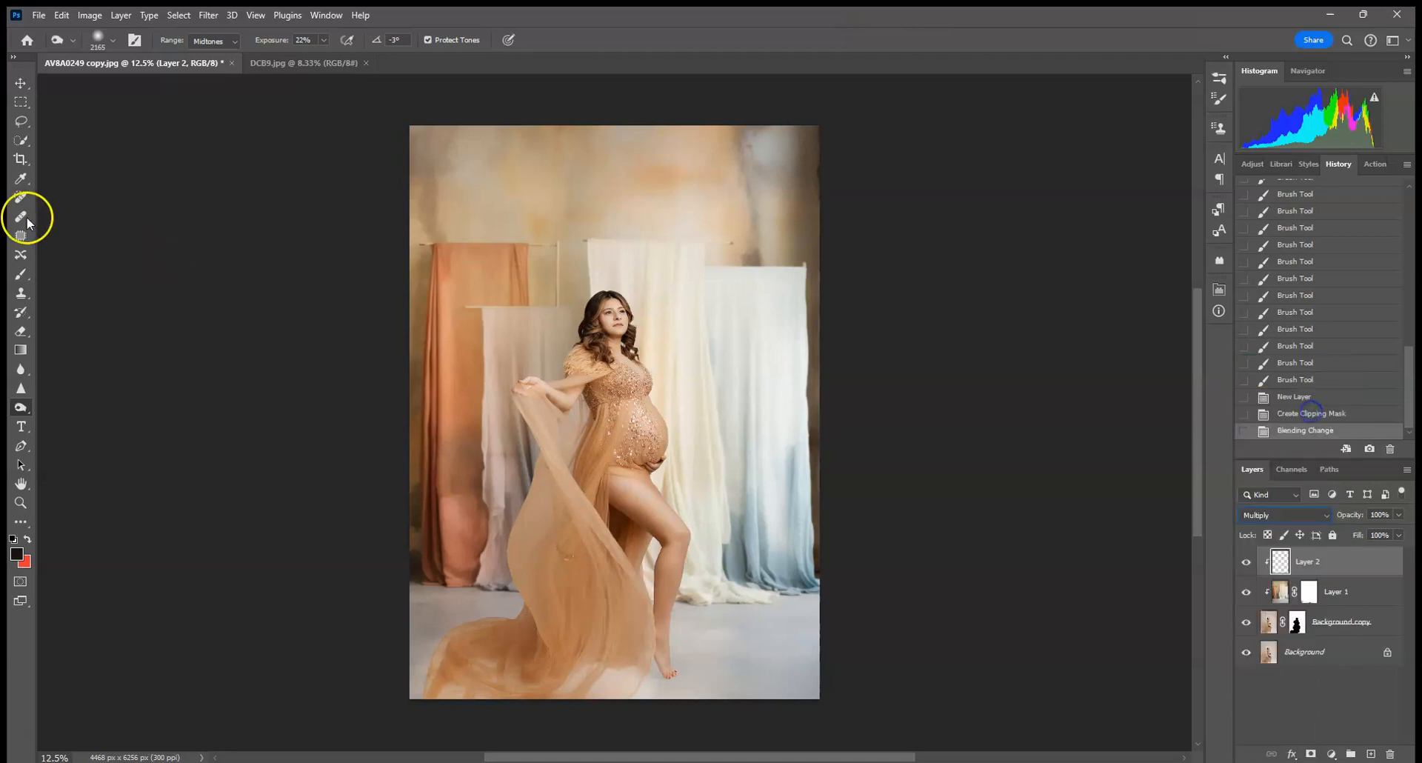
Paint grey shadows on Layer 2 beside the foot and train with a 306 px soft brush, and lower the layer's opacity to 43%
left_click(21, 274)
left_click(111, 41)
left_click(150, 68)
type("306")
key("Return")
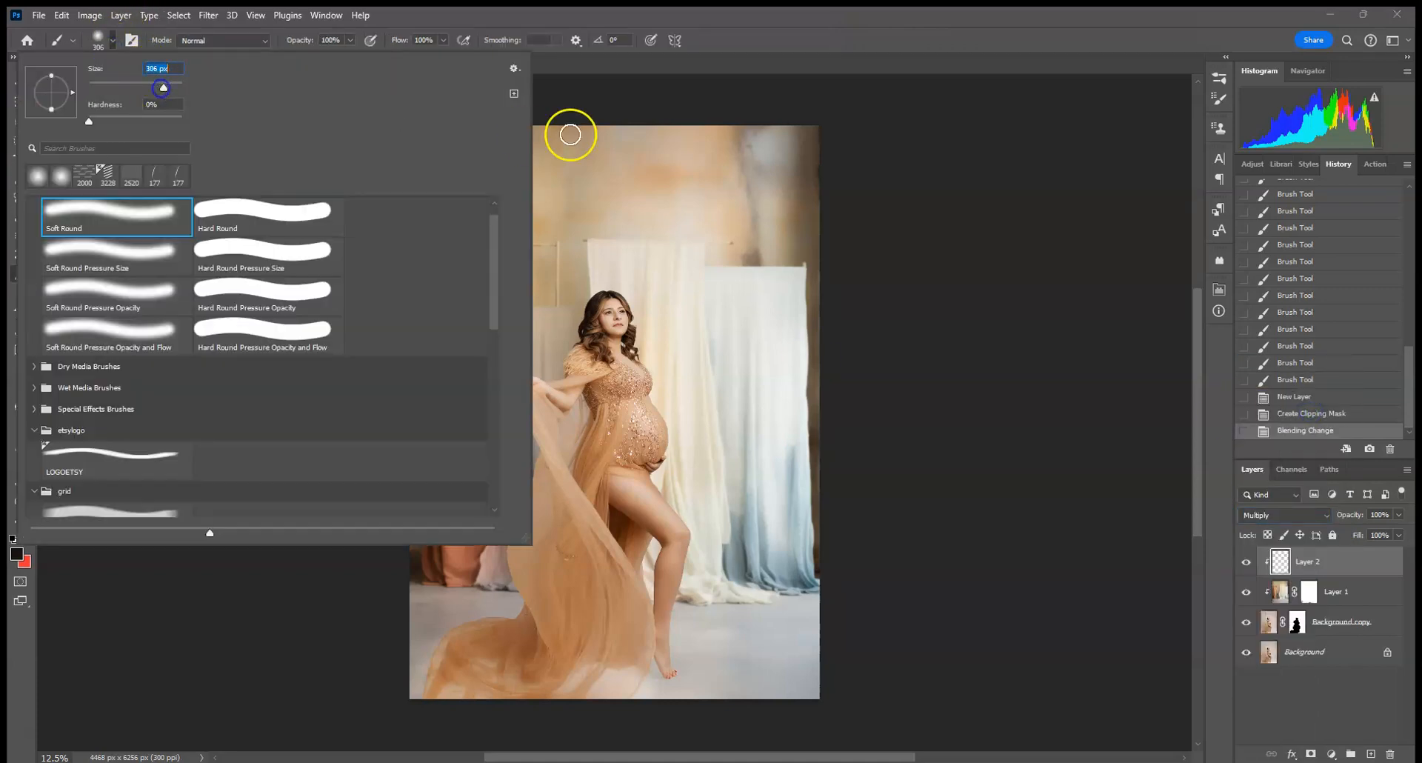
left_click(409, 621)
left_click_drag(657, 669, 651, 670)
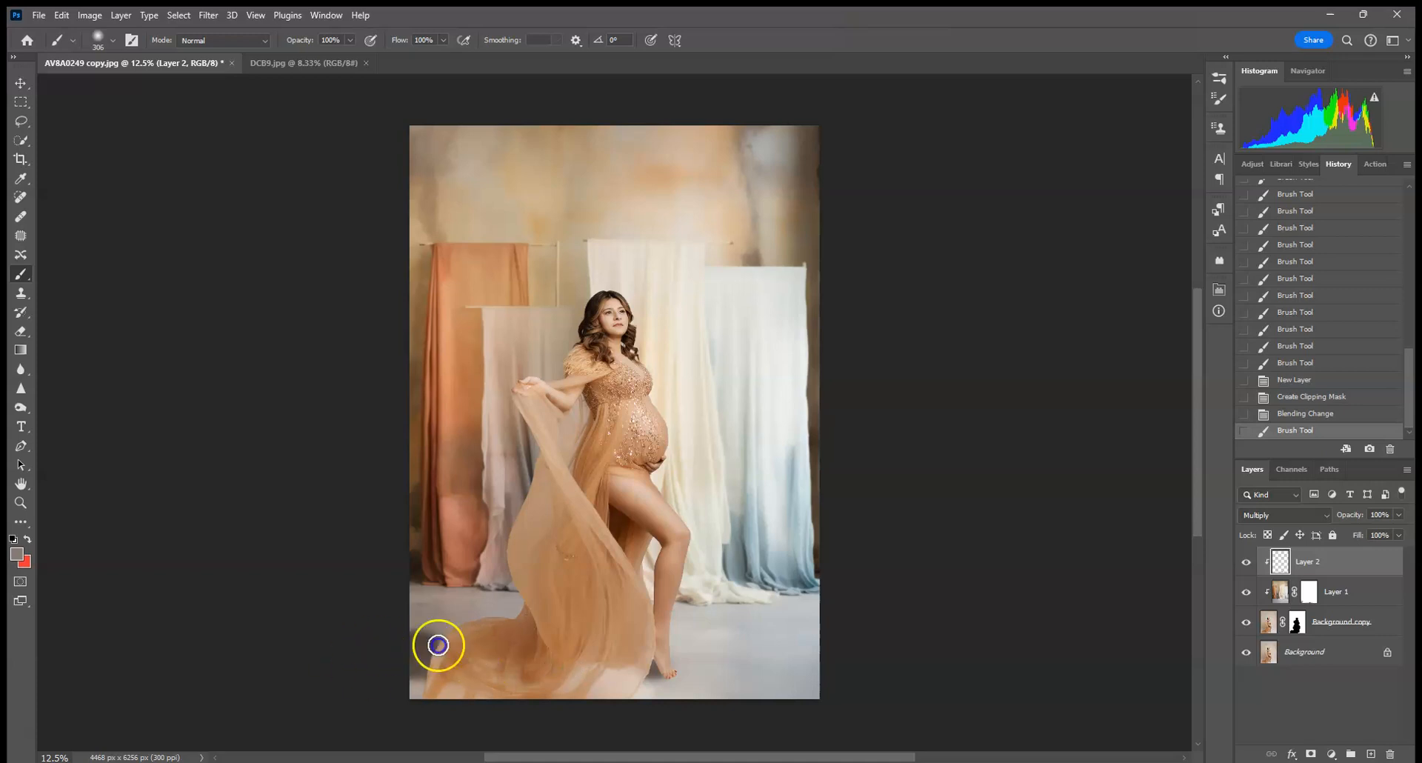
left_click(505, 633)
left_click_drag(505, 634, 536, 647)
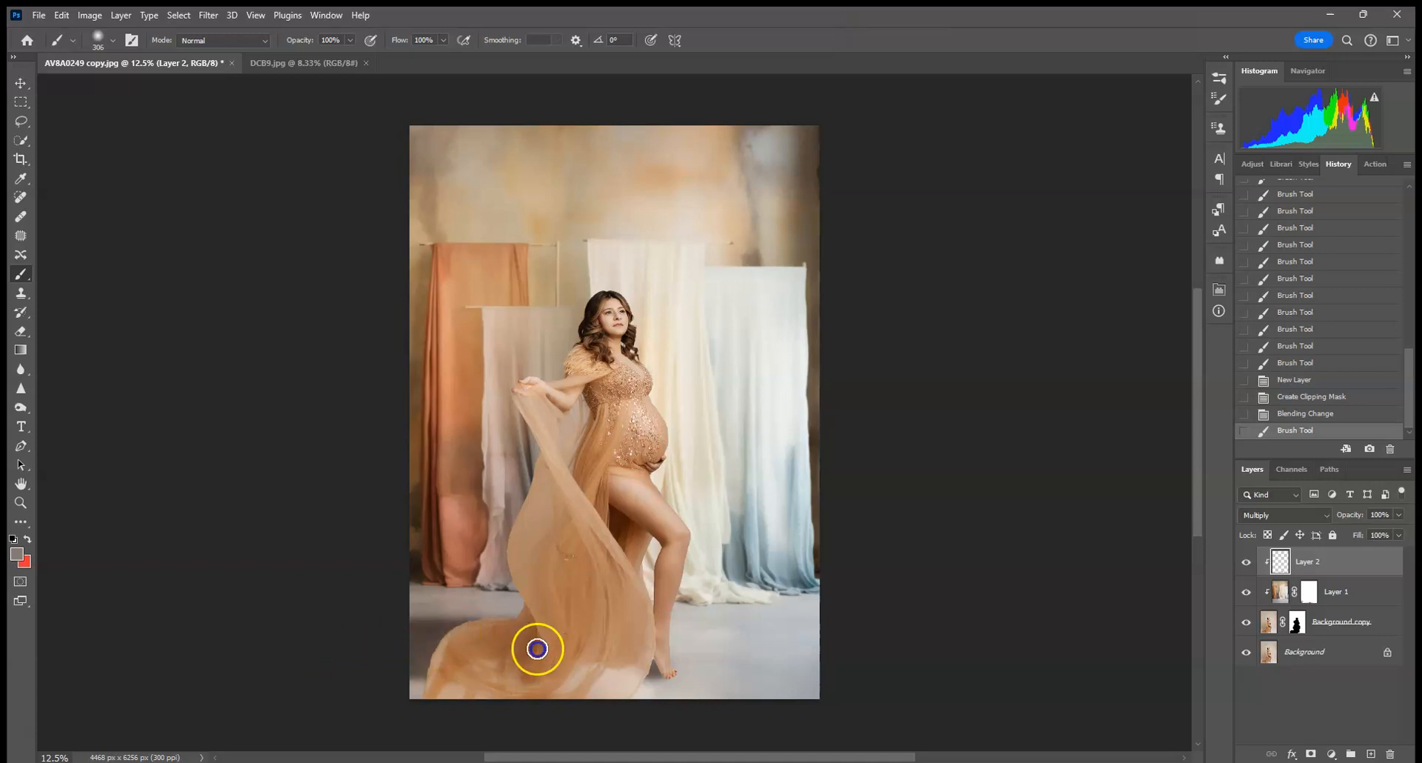
left_click(1398, 515)
left_click_drag(1380, 533, 1369, 535)
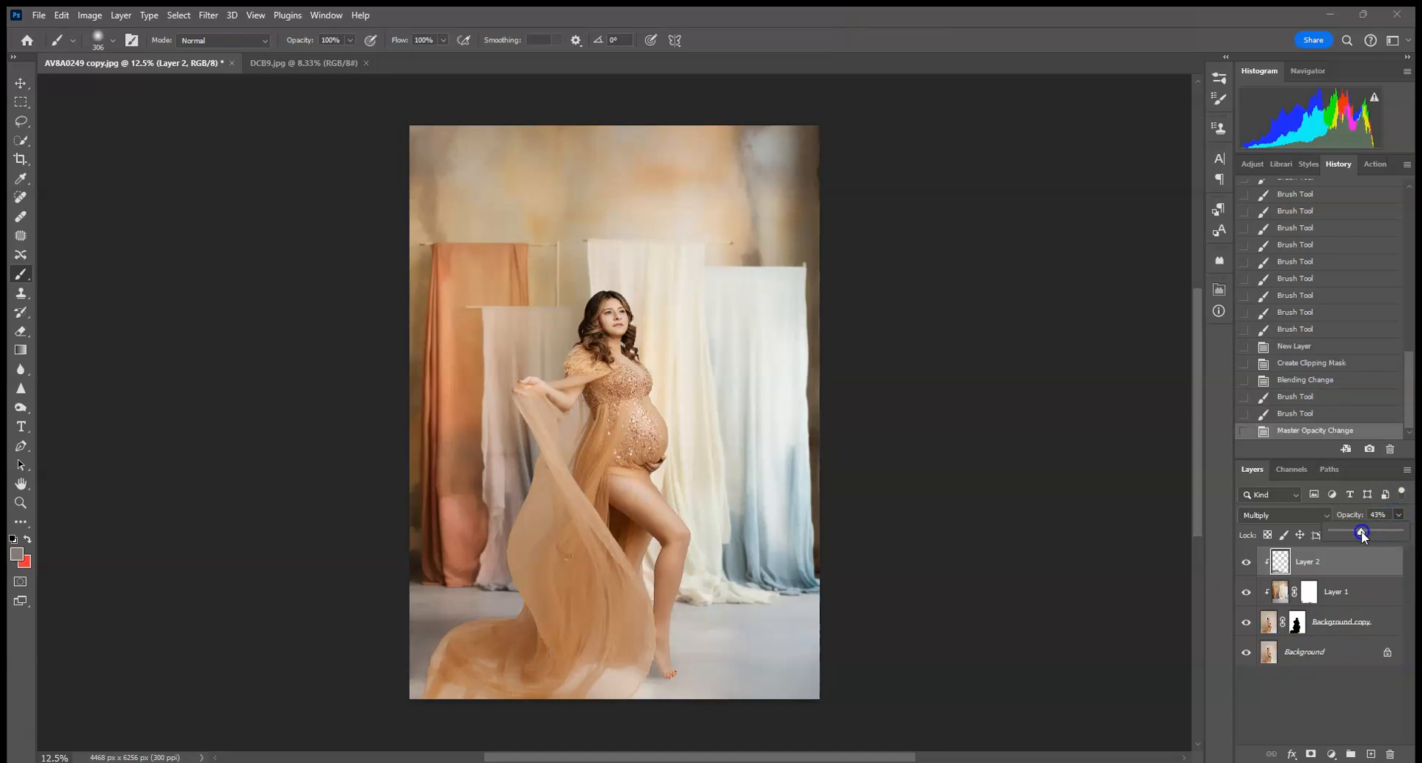
Add a new layer above Layer 2 and set the soft round brush to 14 px for work near the foot
left_click(1371, 754)
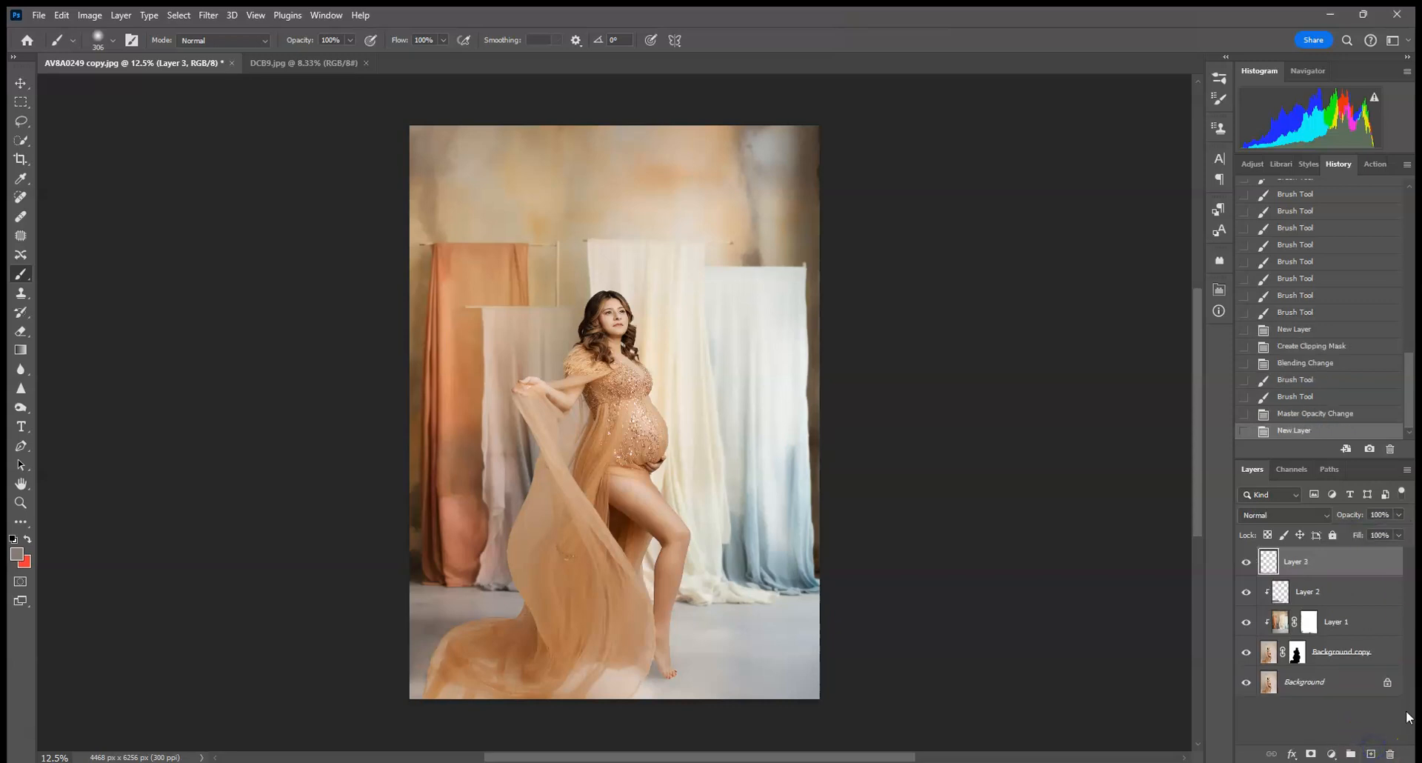
key("ctrl+plus")
key("ctrl+plus")
key("ctrl+plus")
key("ctrl+plus")
key("ctrl+plus")
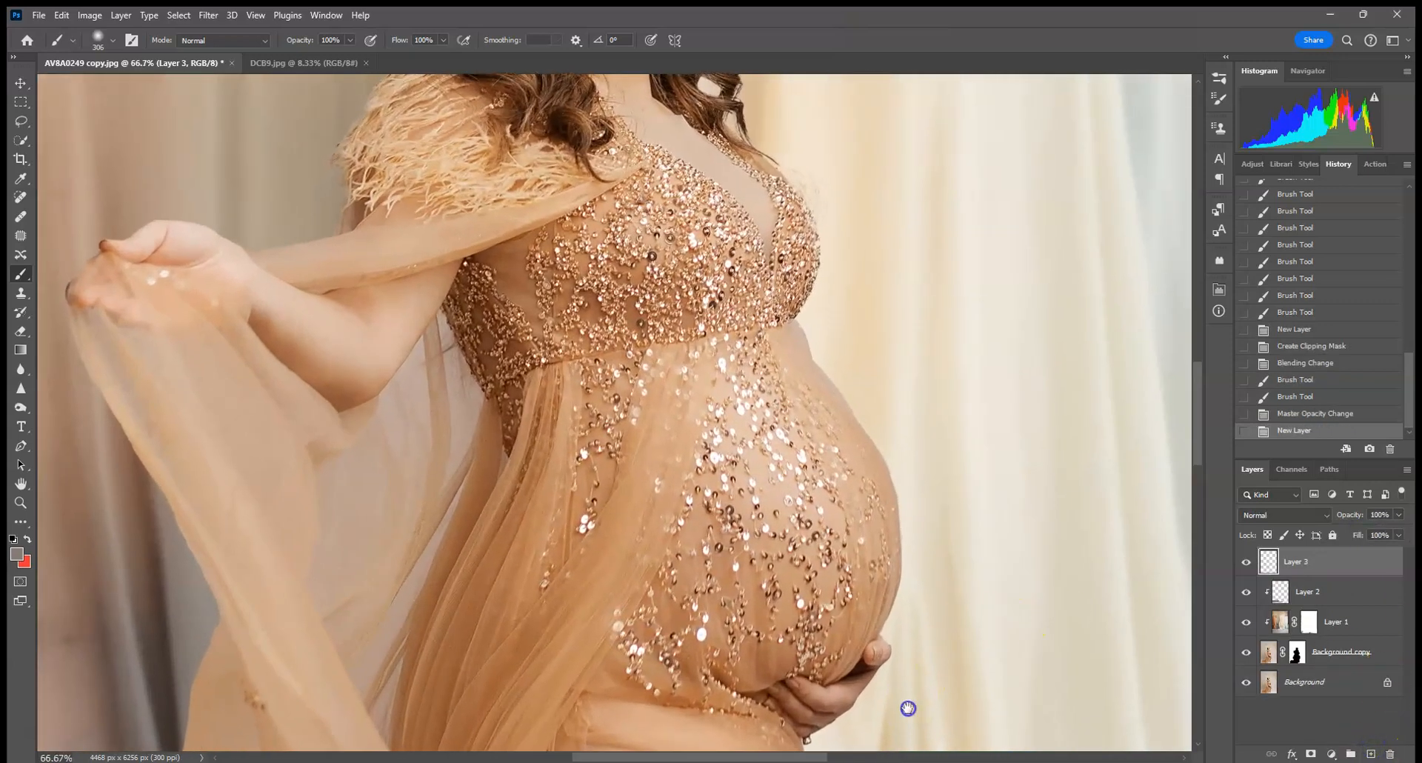
scroll(857, 366, "down", 15)
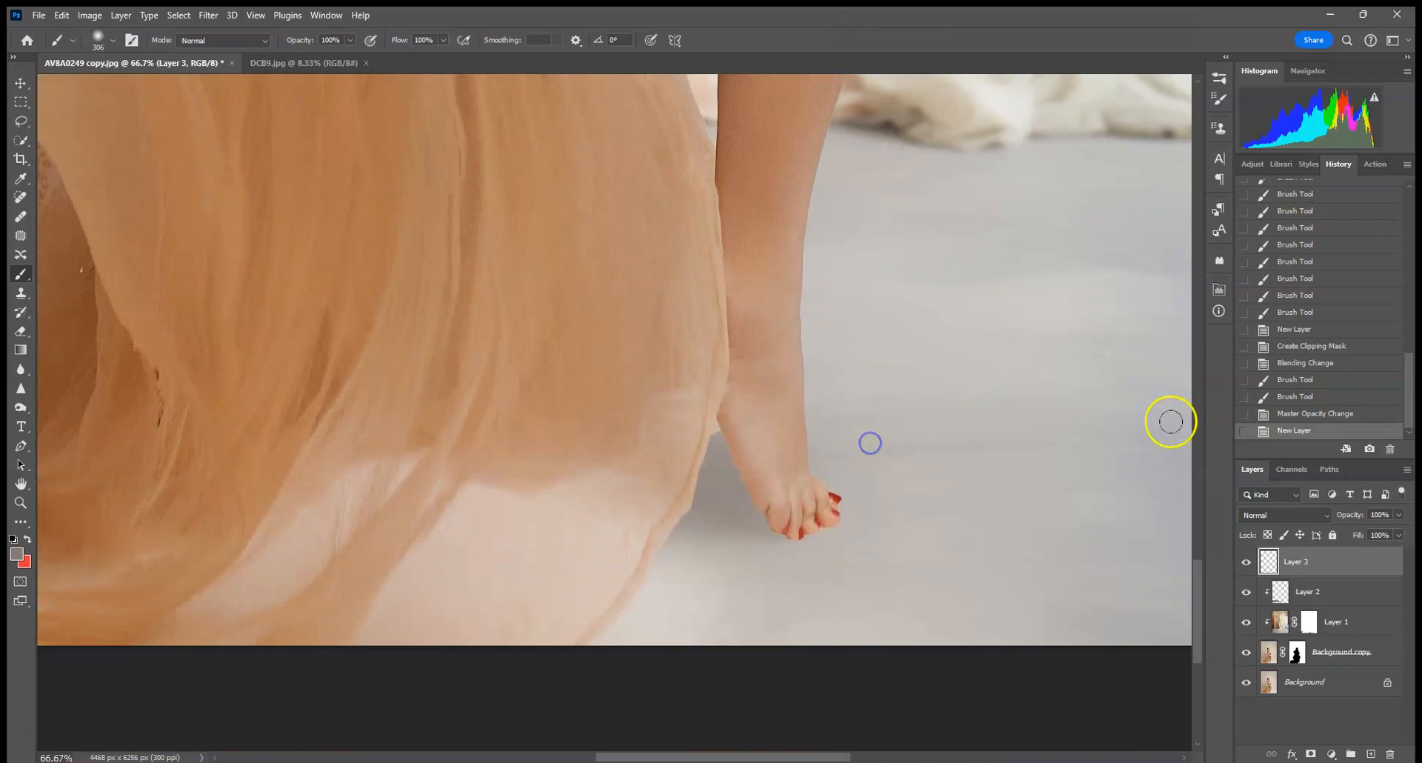
left_click(1317, 517)
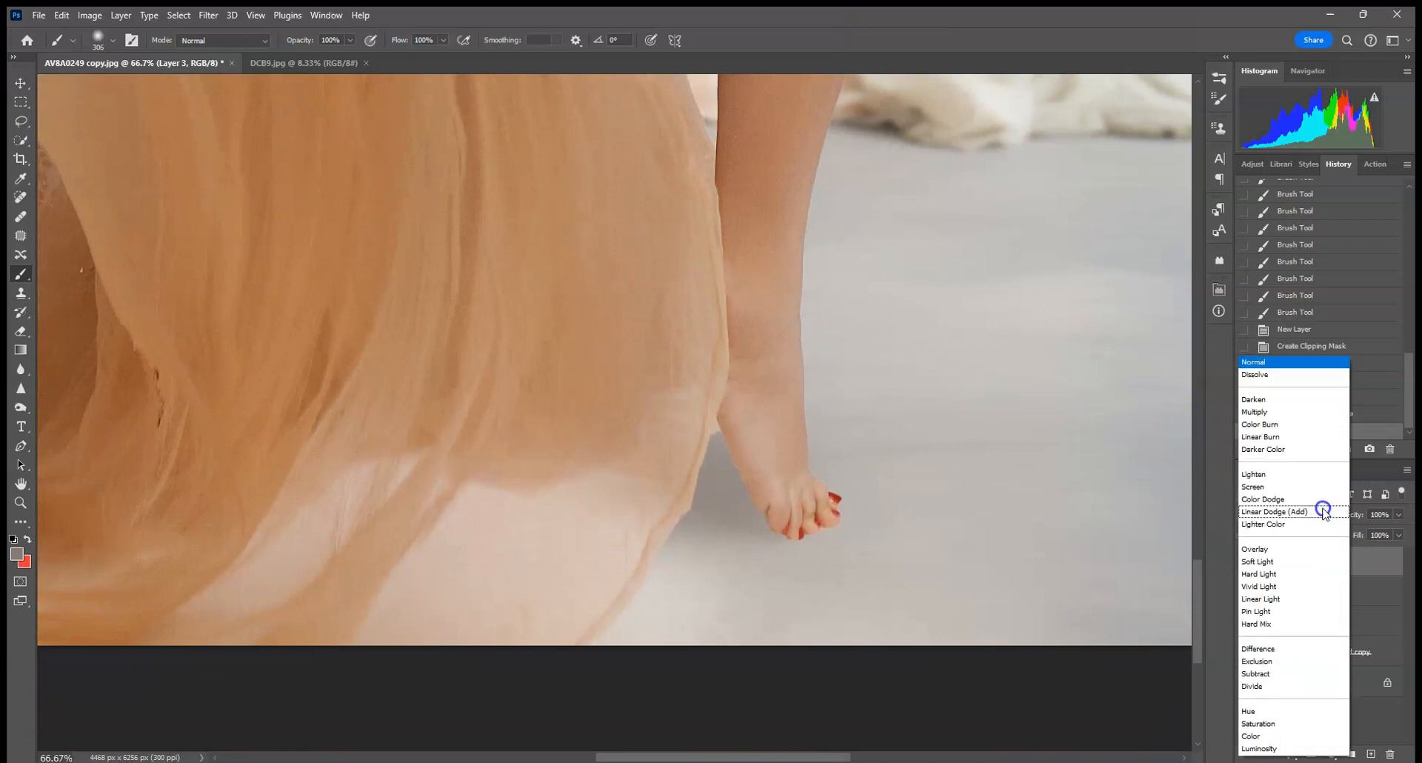
left_click(1409, 569)
left_click(113, 41)
left_click_drag(97, 87, 95, 88)
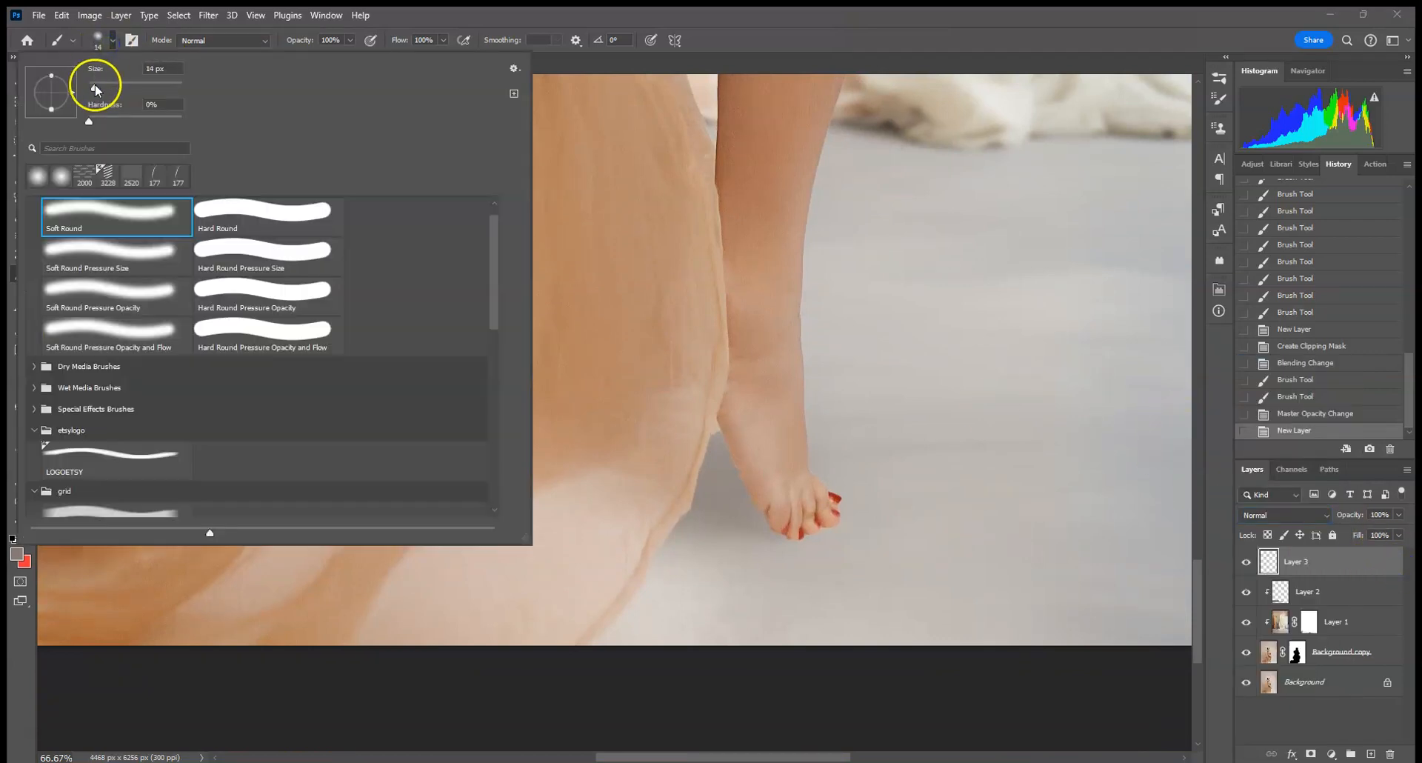
Clip Layer 3 to the layers below it
right_click(1349, 567)
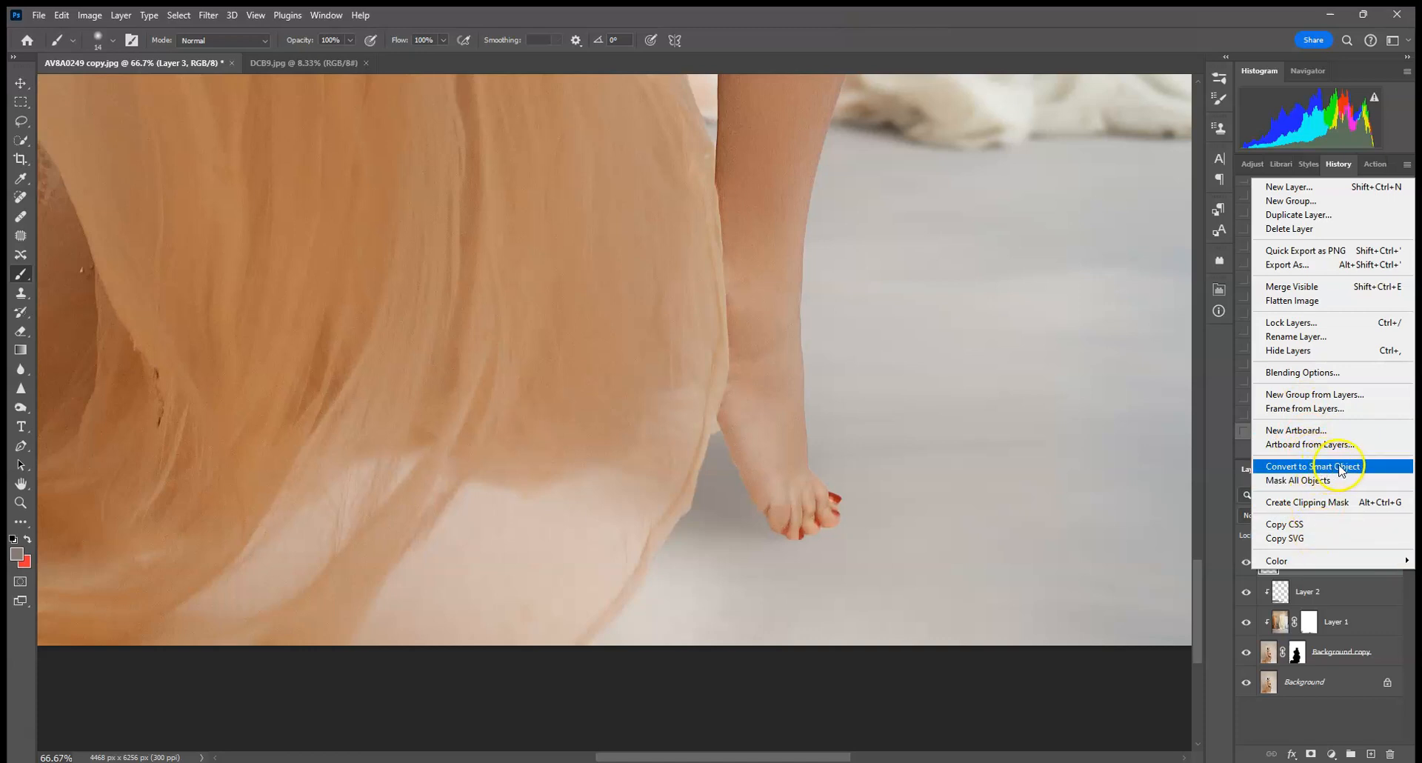
left_click(1232, 465)
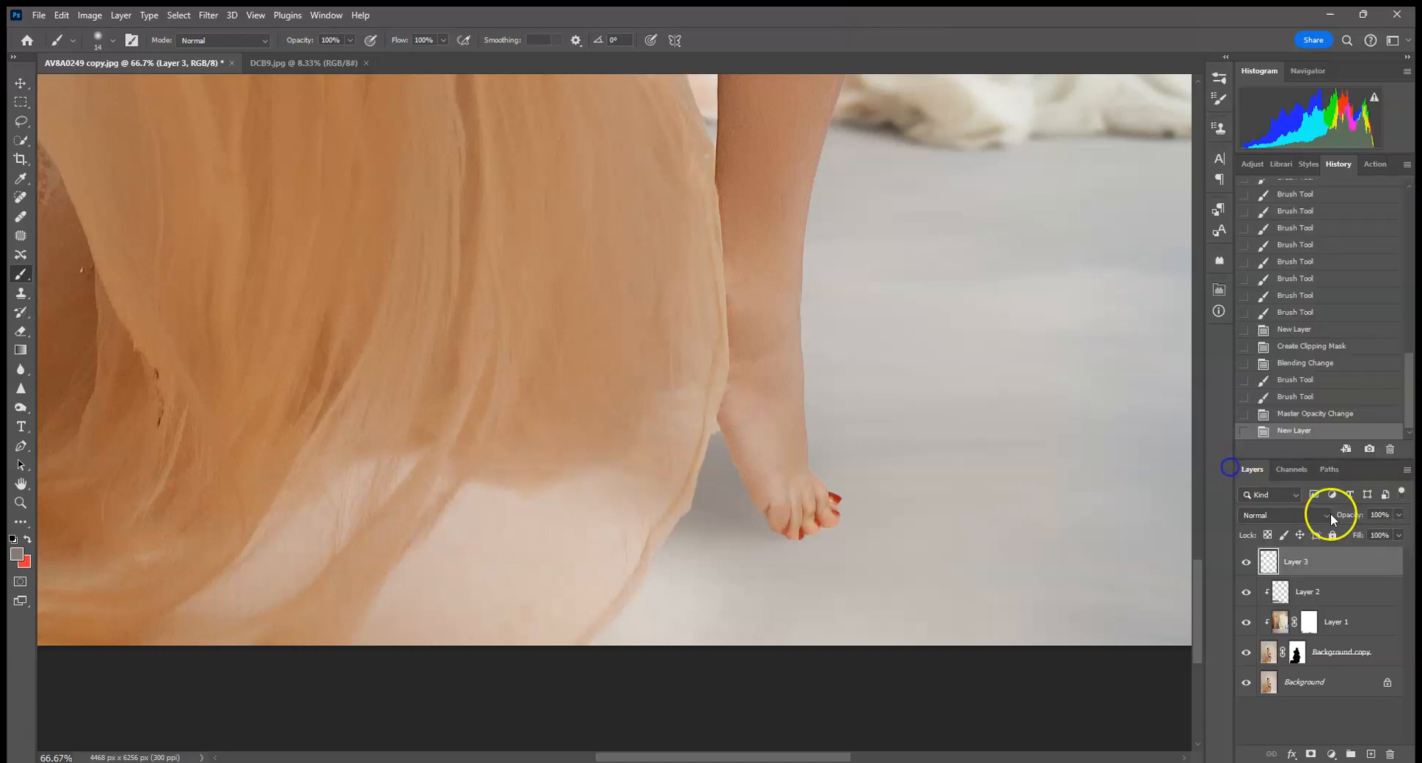
key("ctrl+0")
left_click(1299, 578, "alt")
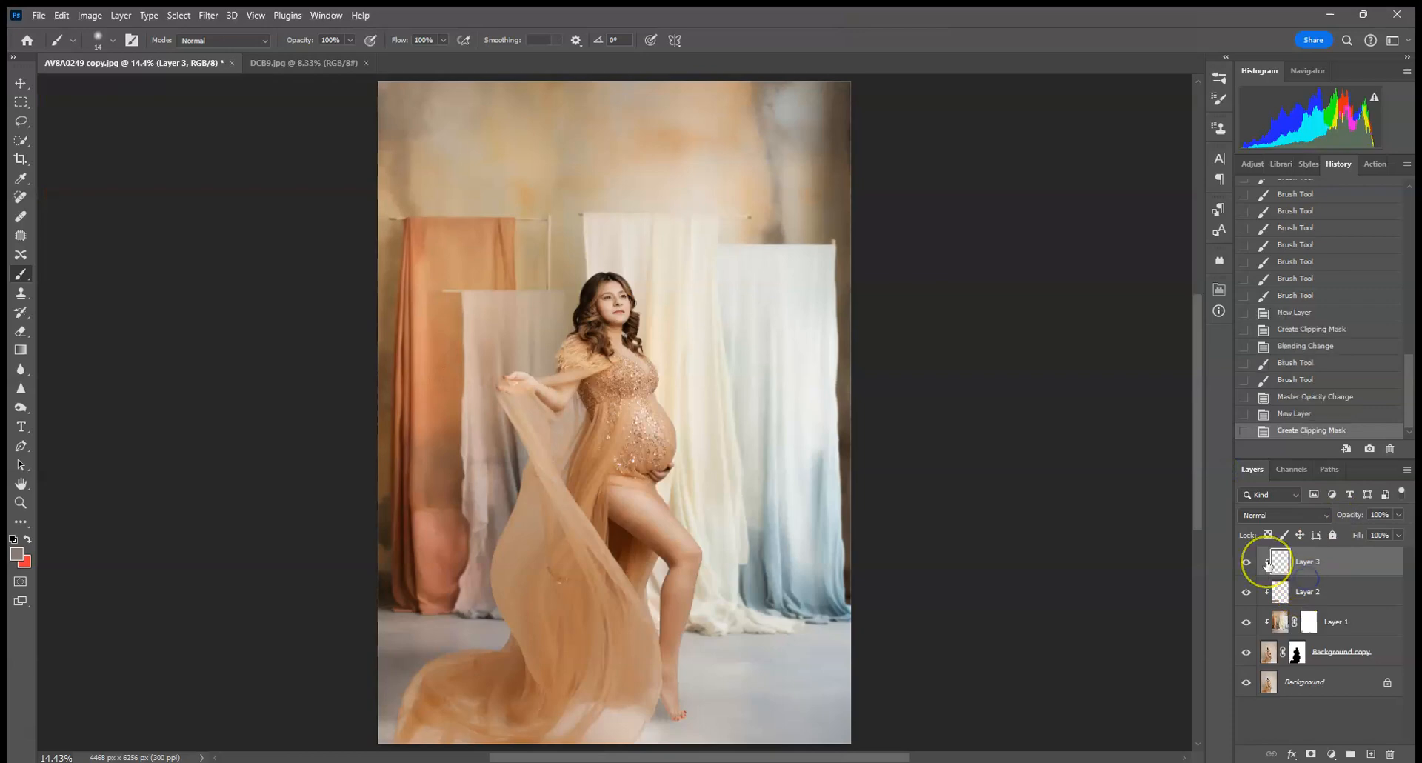
Set Layer 3's blend mode to Multiply for the contact shadow work around the toes
key("ctrl+plus")
key("ctrl+plus")
key("ctrl+plus")
key("ctrl+plus")
key("ctrl+plus")
key("ctrl+plus")
key("ctrl+plus")
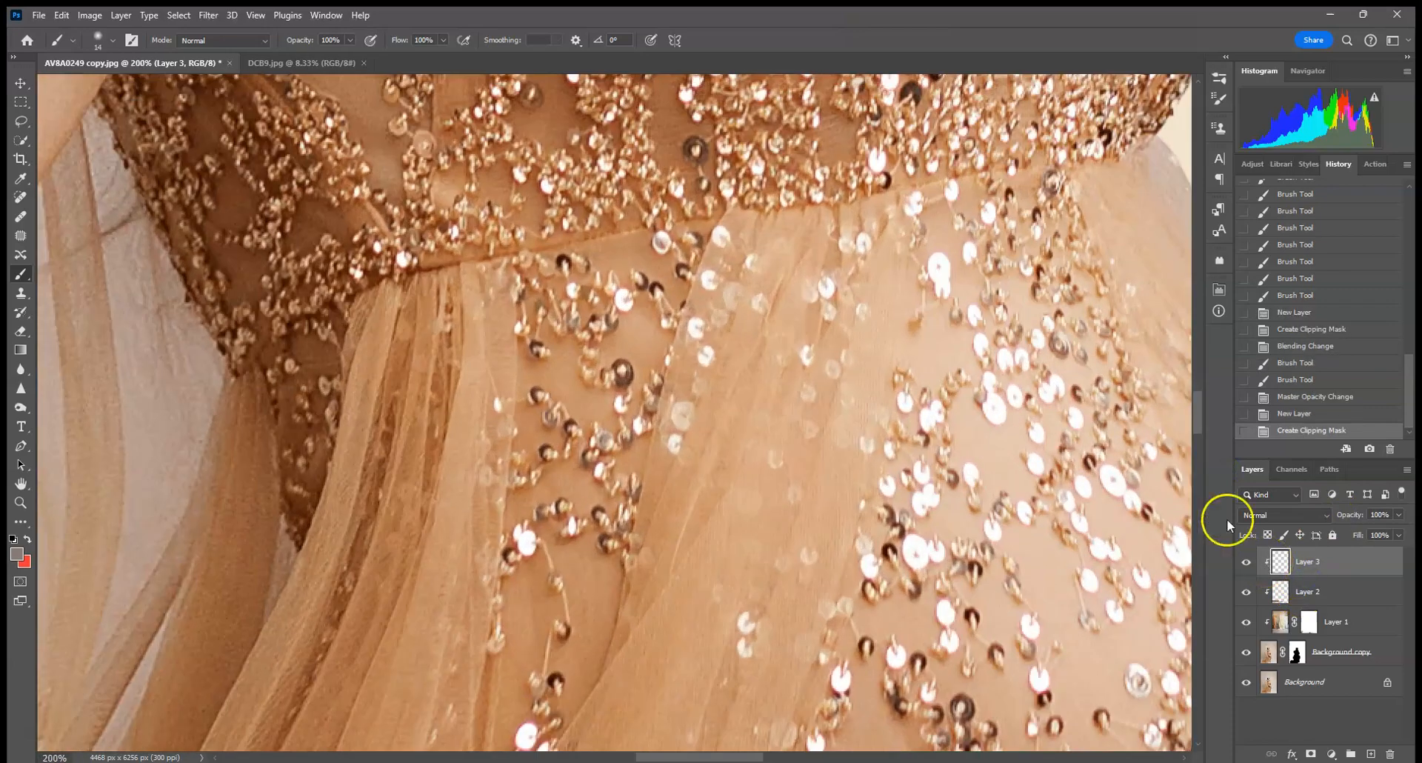
left_click_drag(996, 554, 803, 305)
left_click_drag(823, 511, 784, 267)
left_click_drag(838, 489, 832, 330)
left_click_drag(851, 523, 852, 223)
left_click_drag(863, 711, 857, 575)
left_click_drag(852, 666, 809, 292)
left_click_drag(829, 622, 842, 235)
left_click_drag(875, 689, 881, 334)
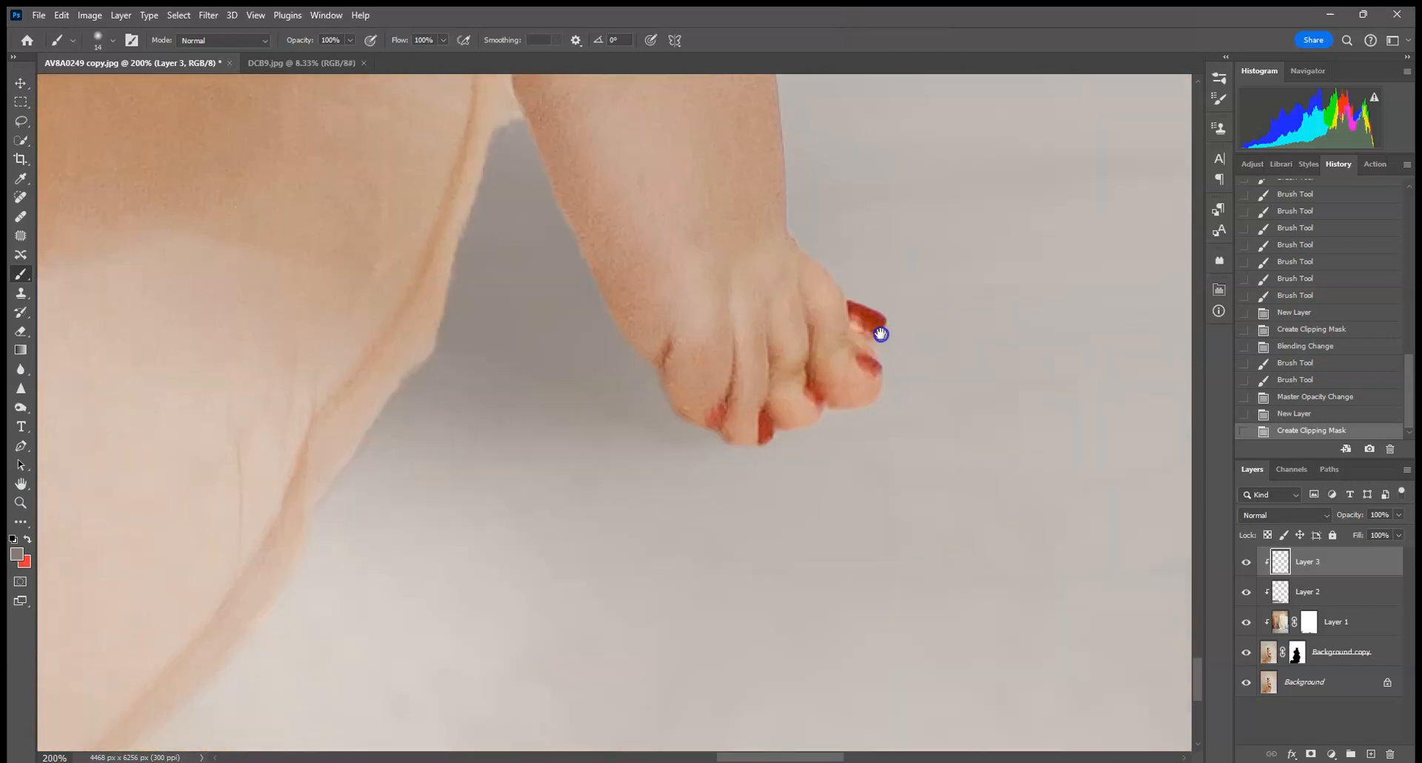
left_click(1289, 516)
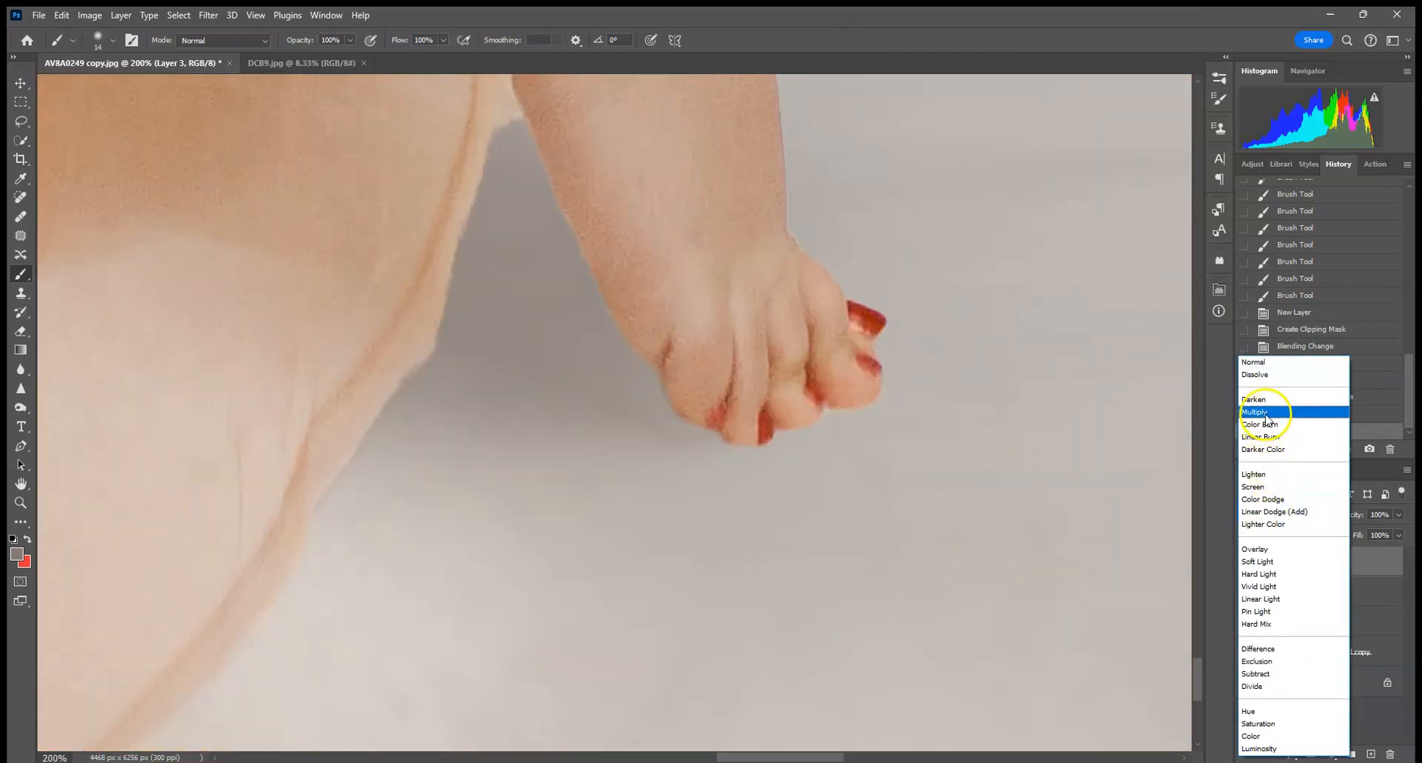
left_click(1266, 417)
Paint a thin grey contact shadow along the underside of the toes on Layer 3 and lower its opacity to 54%
left_click_drag(713, 429, 734, 437)
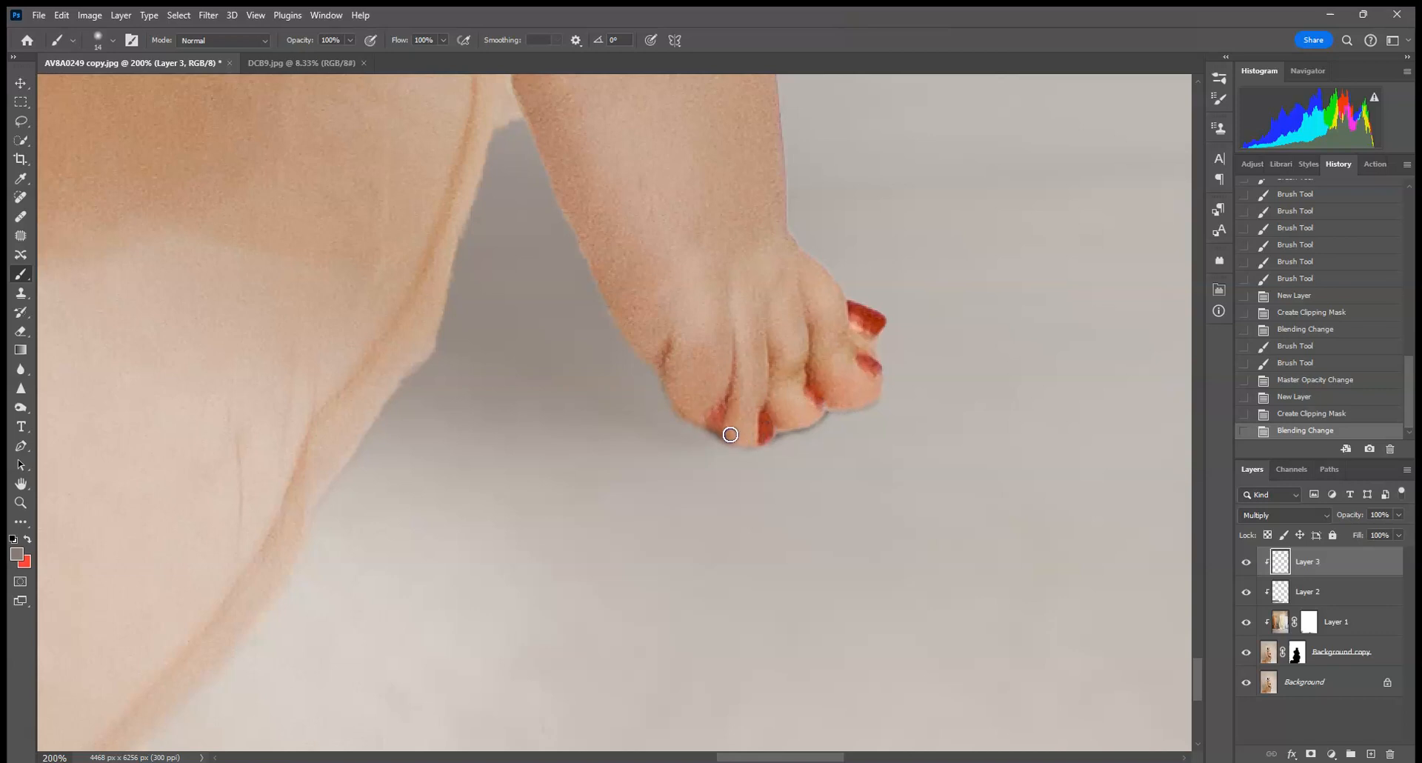
left_click(761, 438)
left_click(1398, 515)
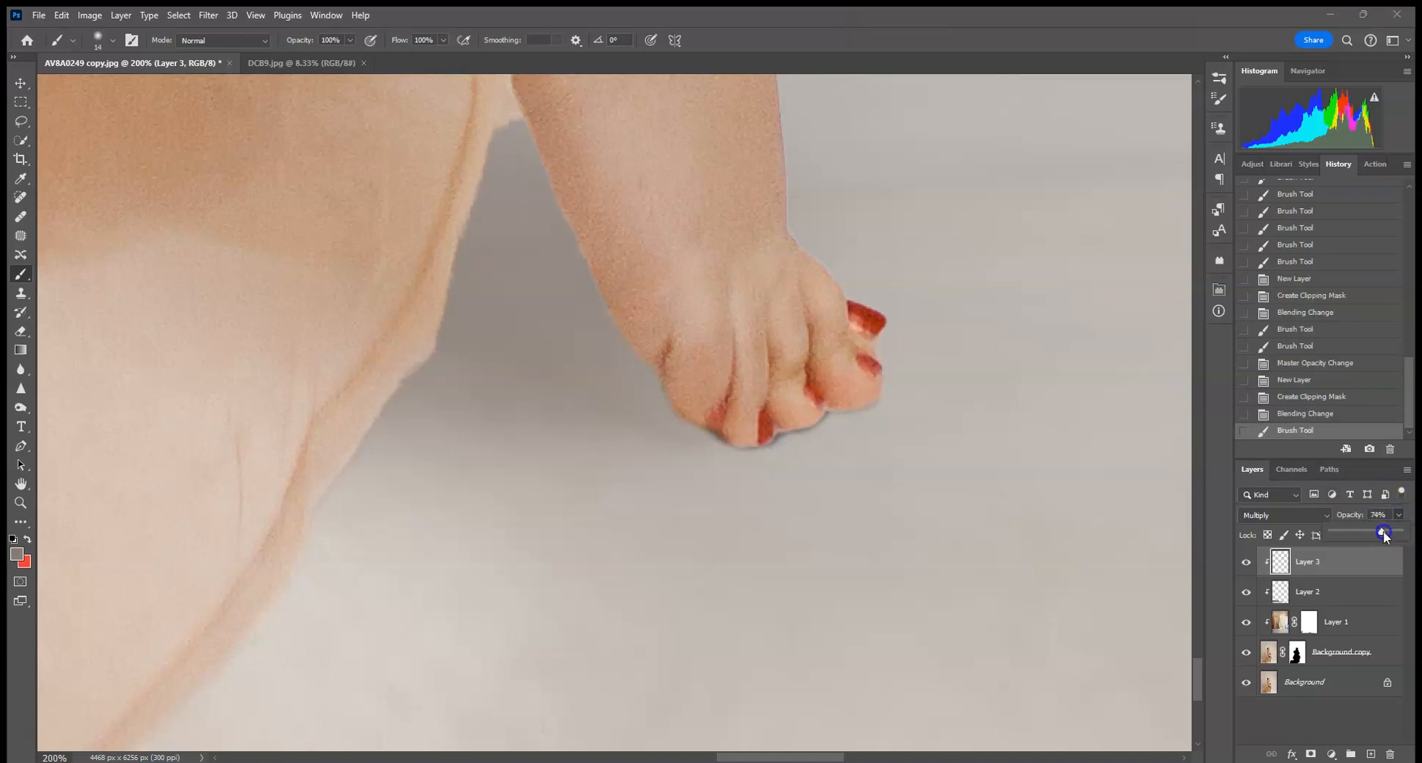
left_click_drag(1370, 534, 1367, 535)
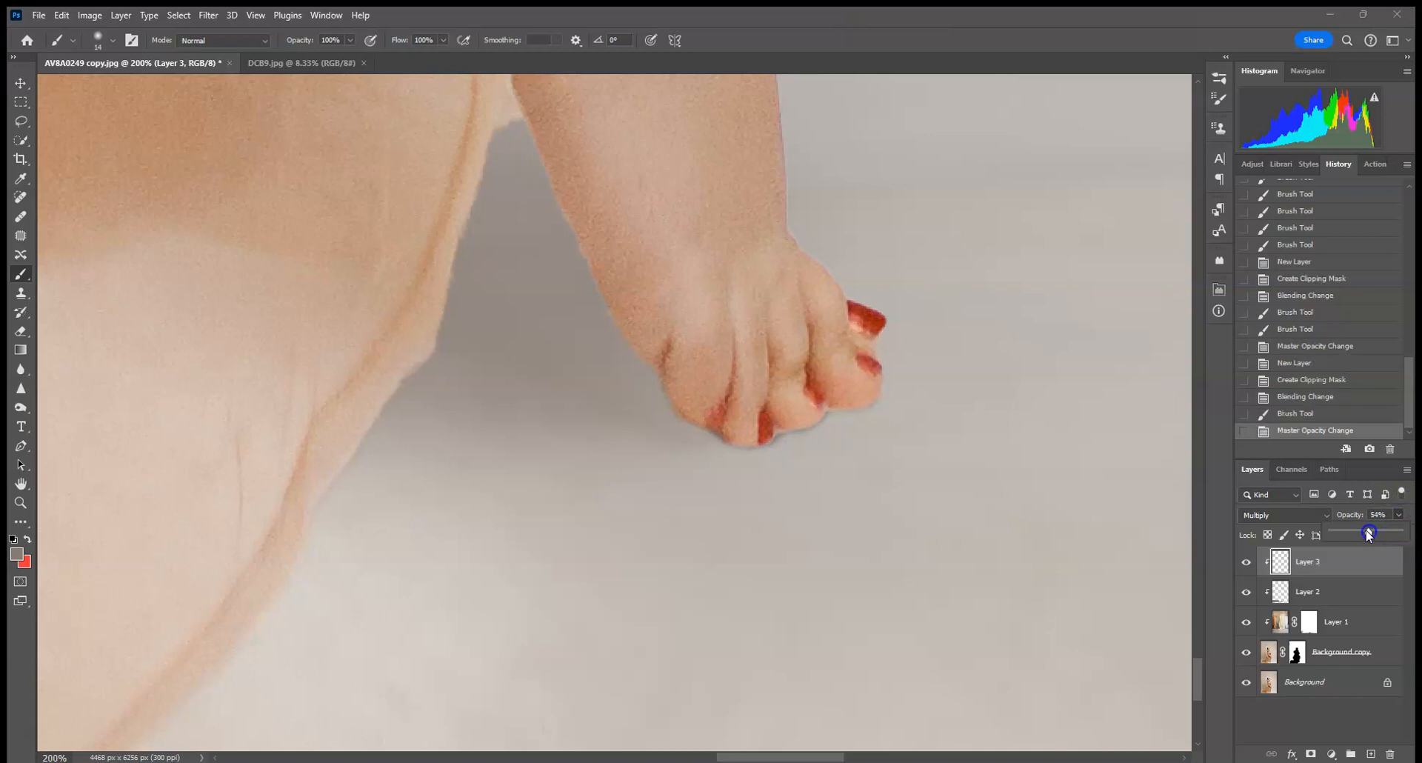
key("ctrl+0")
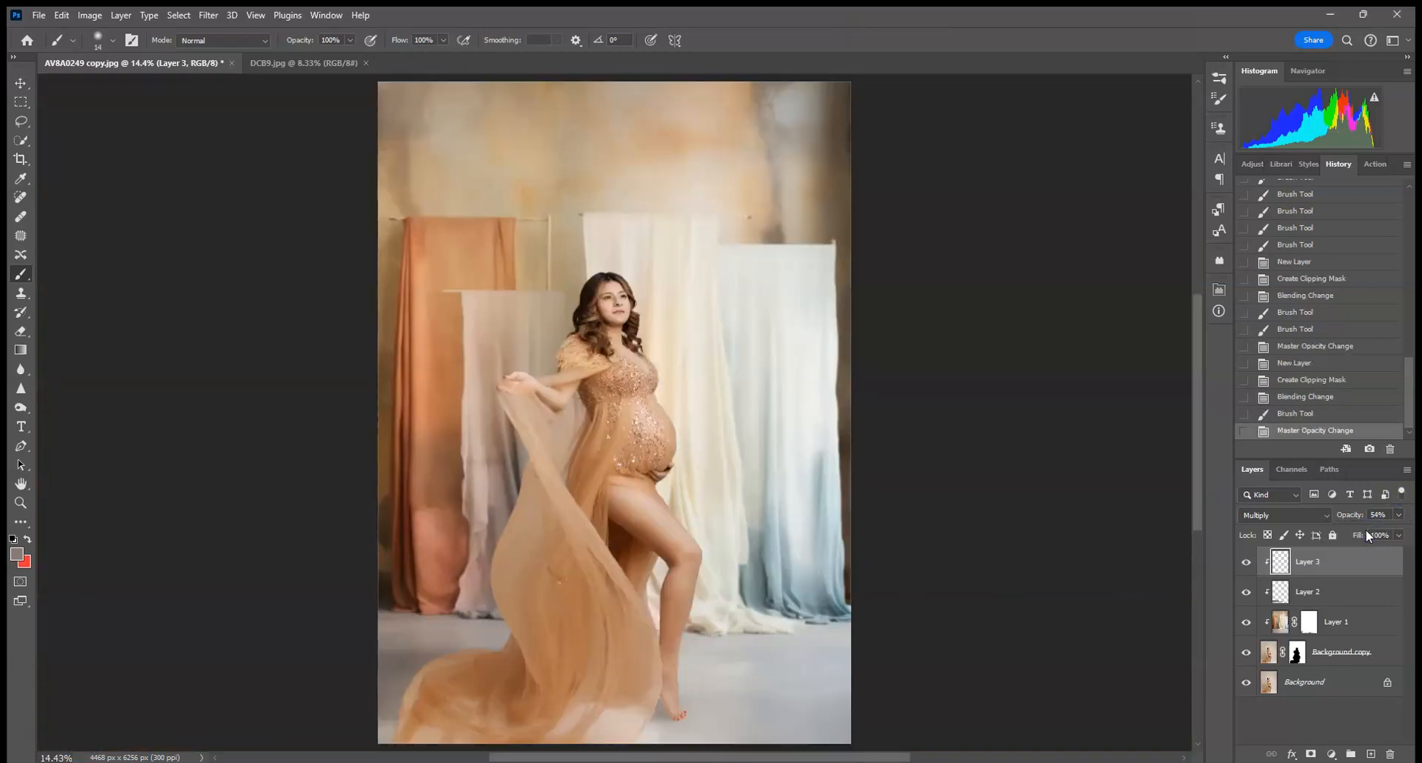
Lower the opacity of Layer 2 to 30%
left_click(1377, 602)
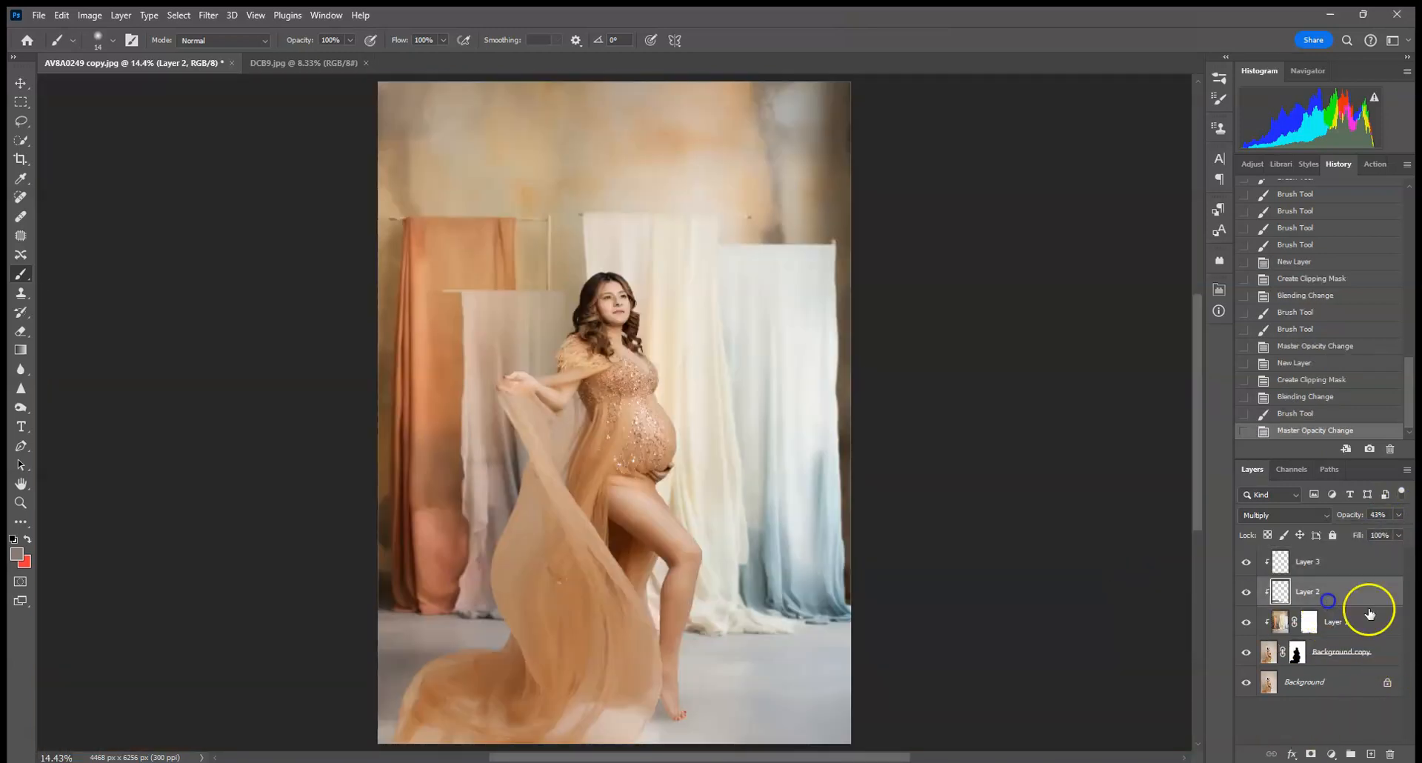
left_click(1398, 515)
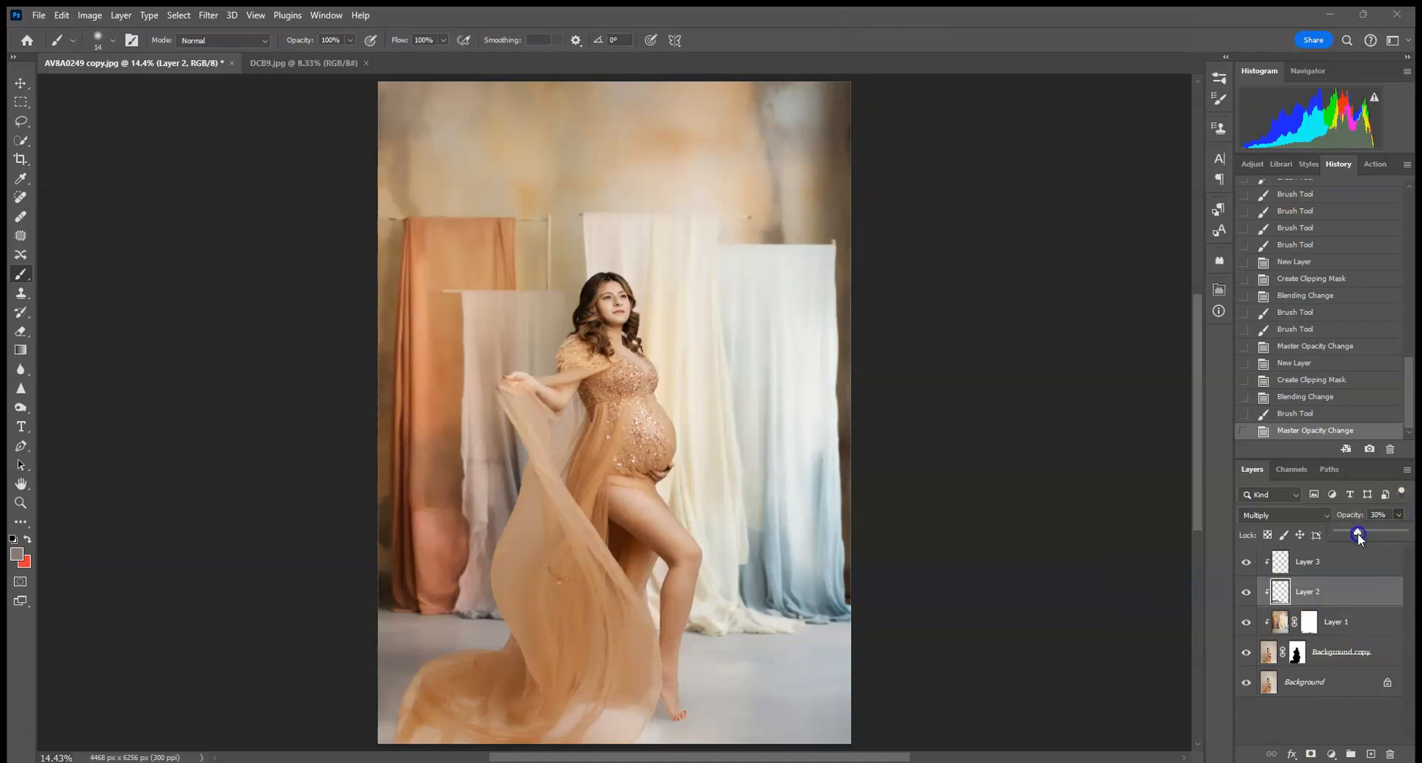
left_click_drag(1358, 535, 1358, 535)
Add a new layer above Layer 2 and dab grey shadow between the foot and the gown with a 146 px soft round brush
left_click(1372, 754)
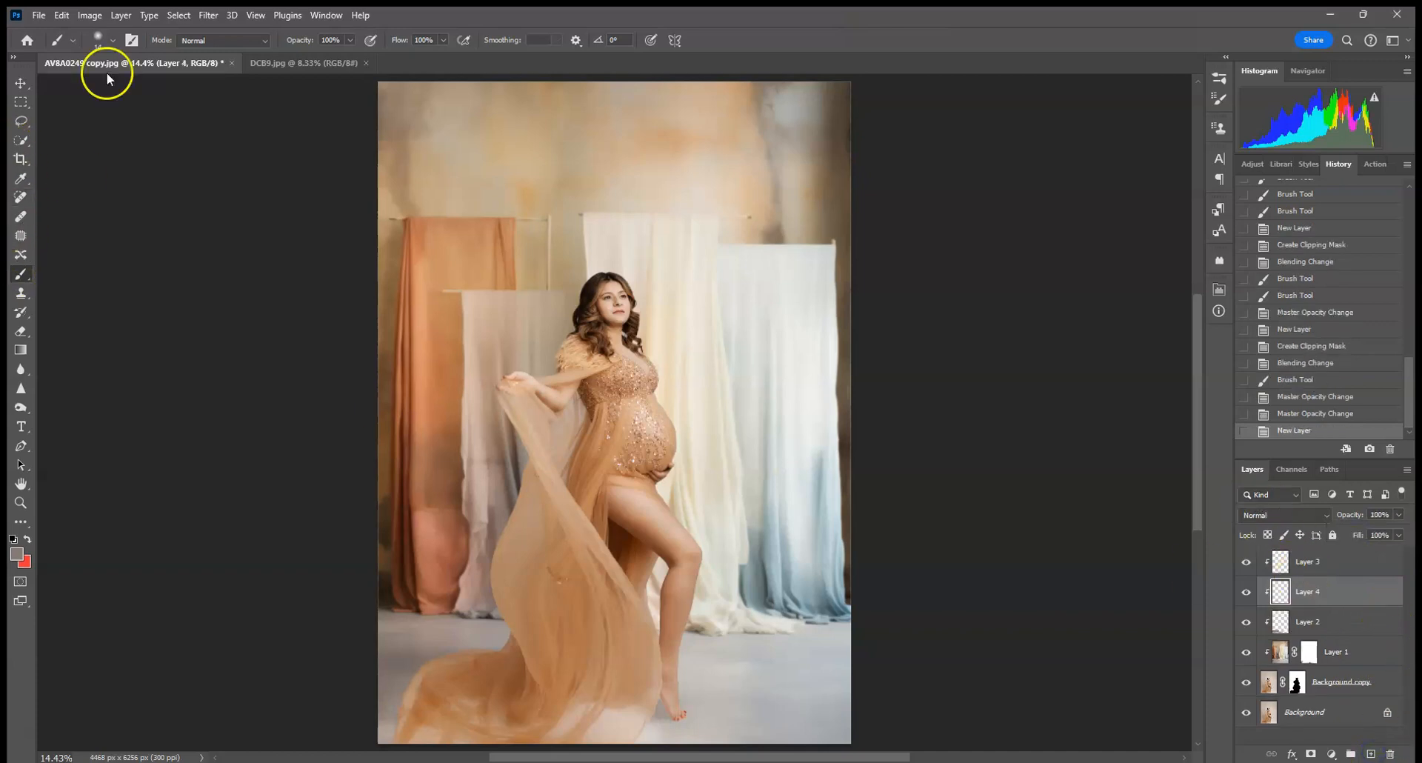
left_click(114, 41)
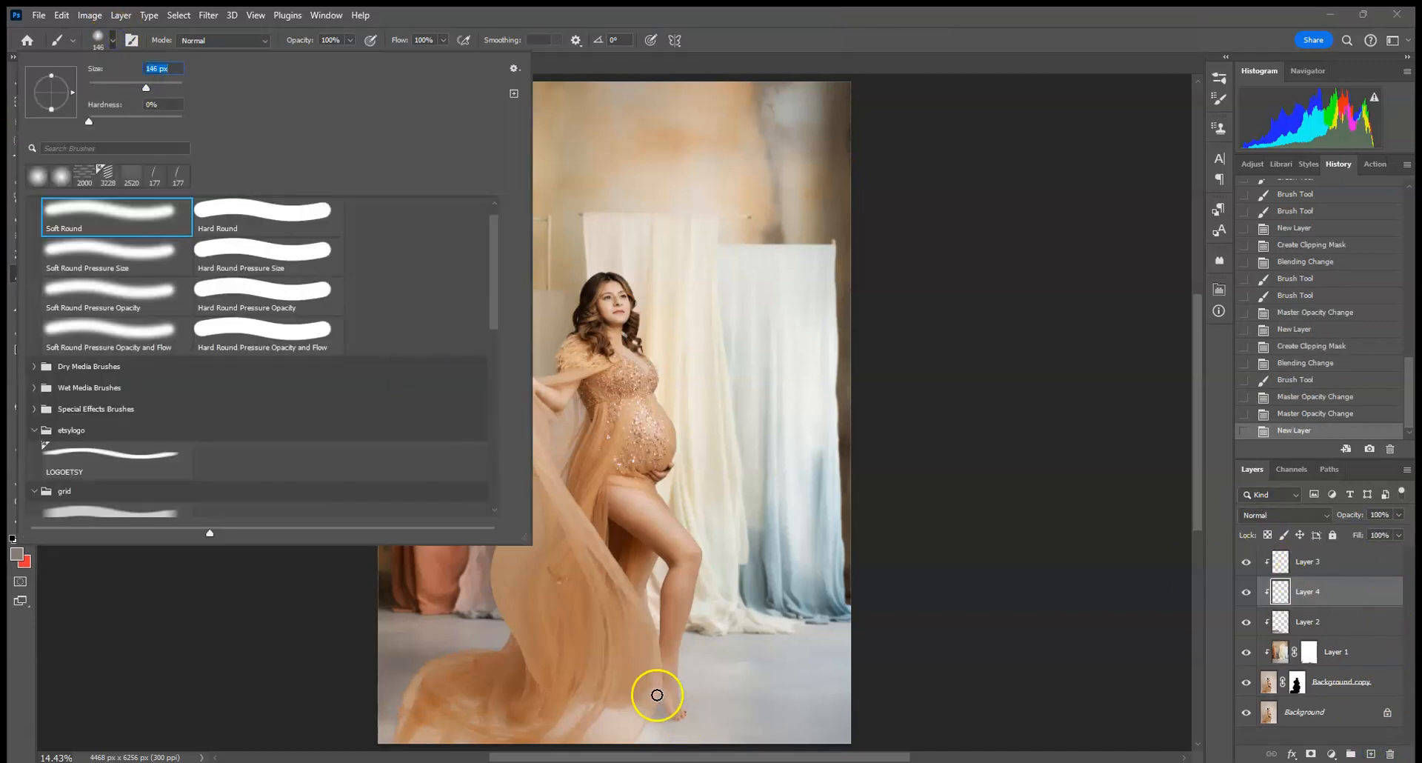
left_click(664, 698)
left_click(665, 700)
left_click(669, 708)
left_click(657, 697)
left_click(657, 696)
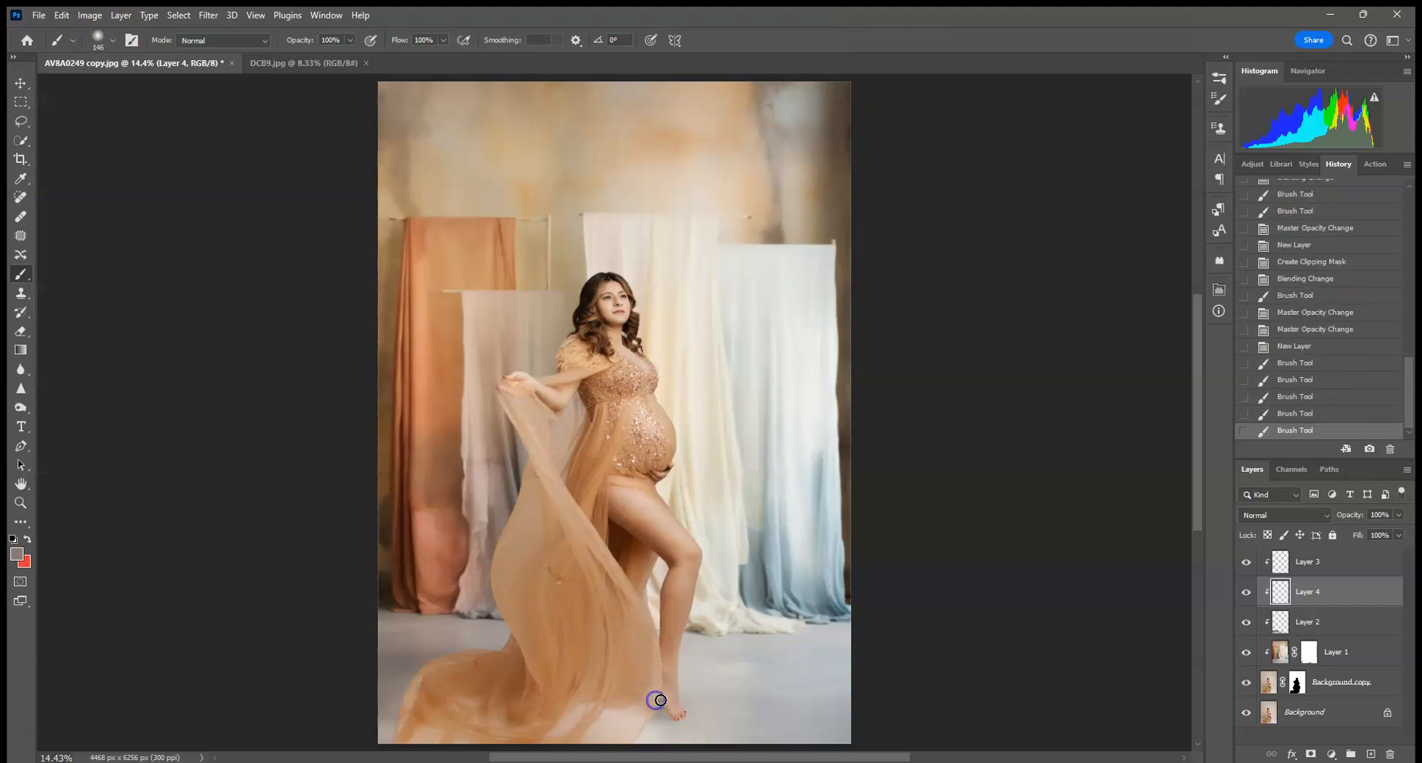
Set Layer 4 to Multiply, add another shadow stroke beside the foot, and lower the layer's opacity to 49%
left_click(1297, 522)
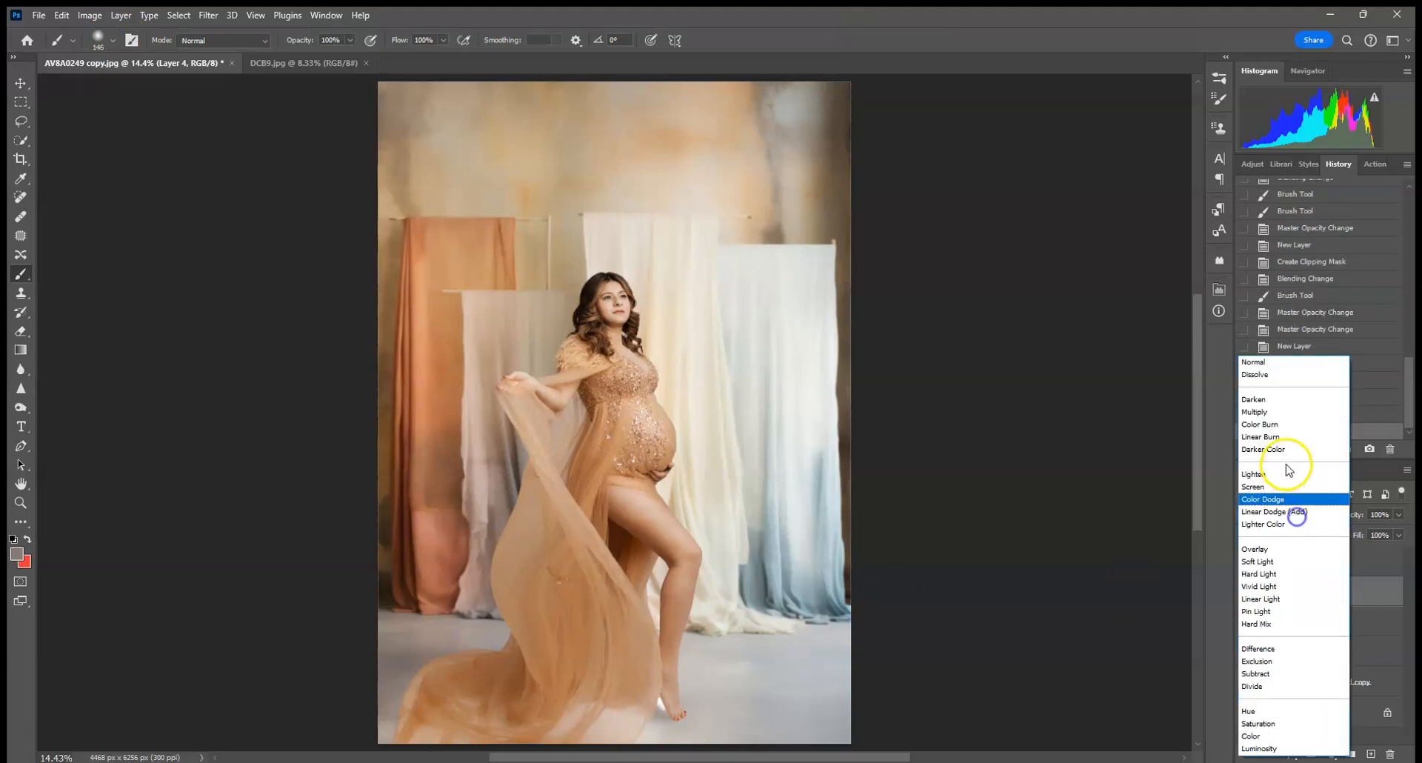
left_click(1293, 413)
left_click_drag(657, 702, 651, 702)
left_click(1399, 515)
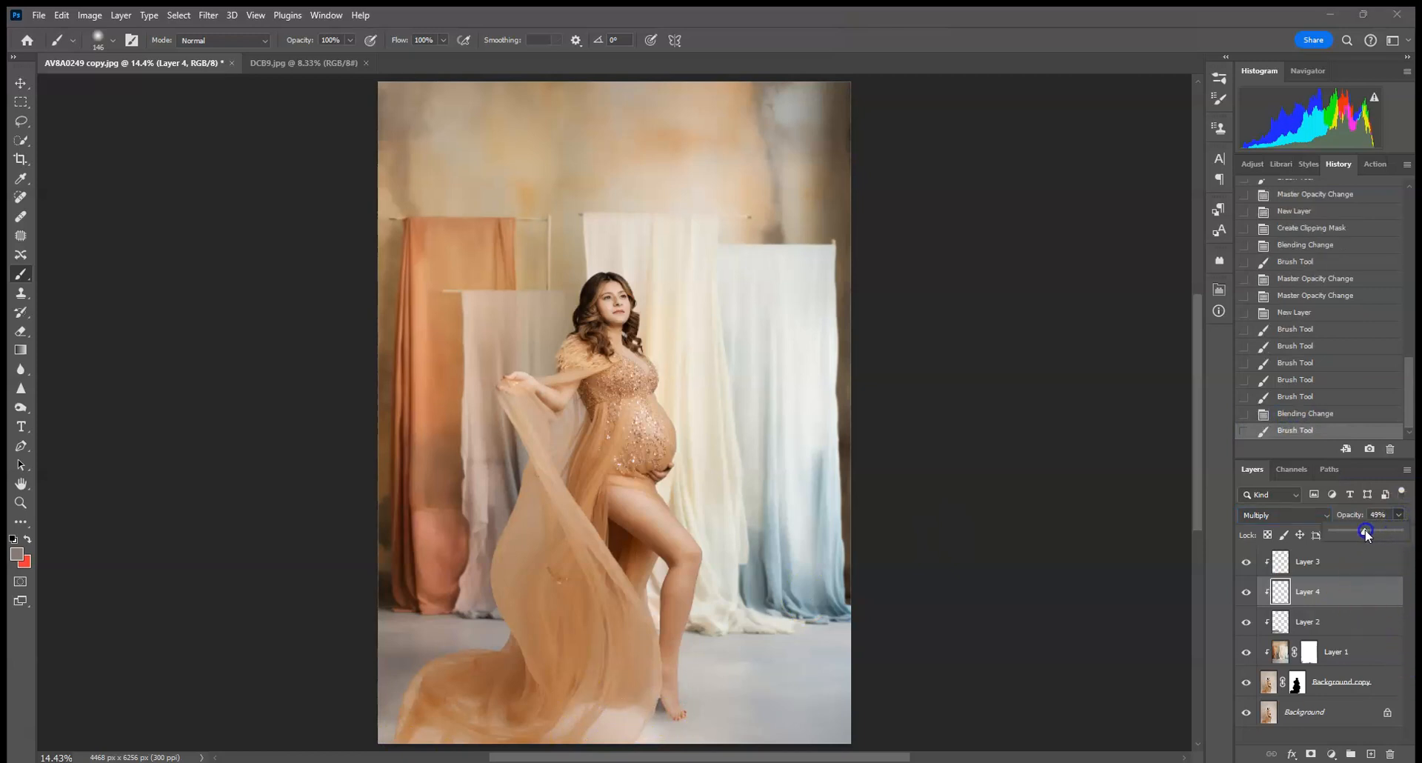
left_click(1029, 463)
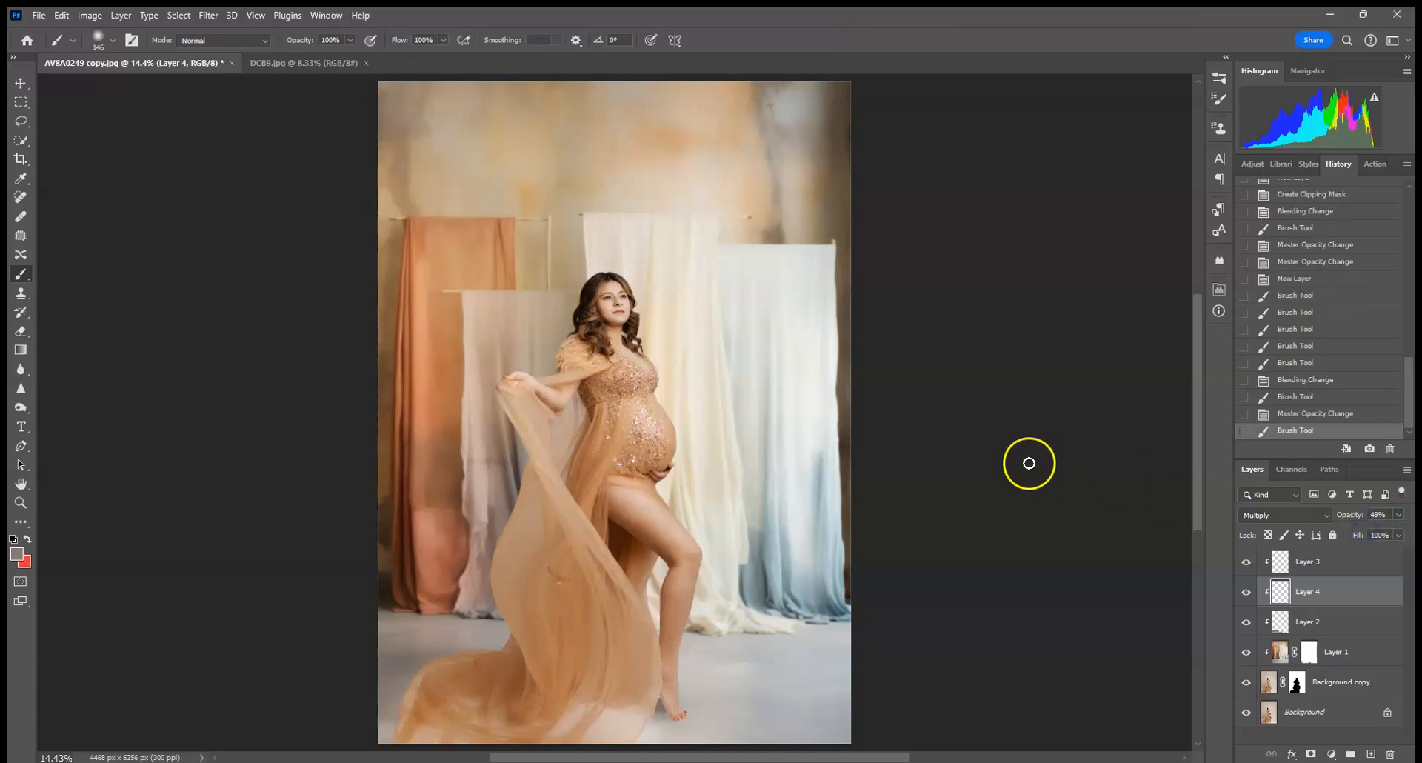
Paint white with a small soft brush on the Background copy mask to extend the backdrop into the gap between gown and ankle
key("ctrl+plus")
key("ctrl+plus")
key("ctrl+plus")
key("ctrl+plus")
key("ctrl+plus")
key("space")
mouse_move(830, 531)
left_mouse_down()
mouse_move(803, 508)
mouse_move(765, 311)
left_mouse_up()
left_click_drag(752, 442, 741, 252)
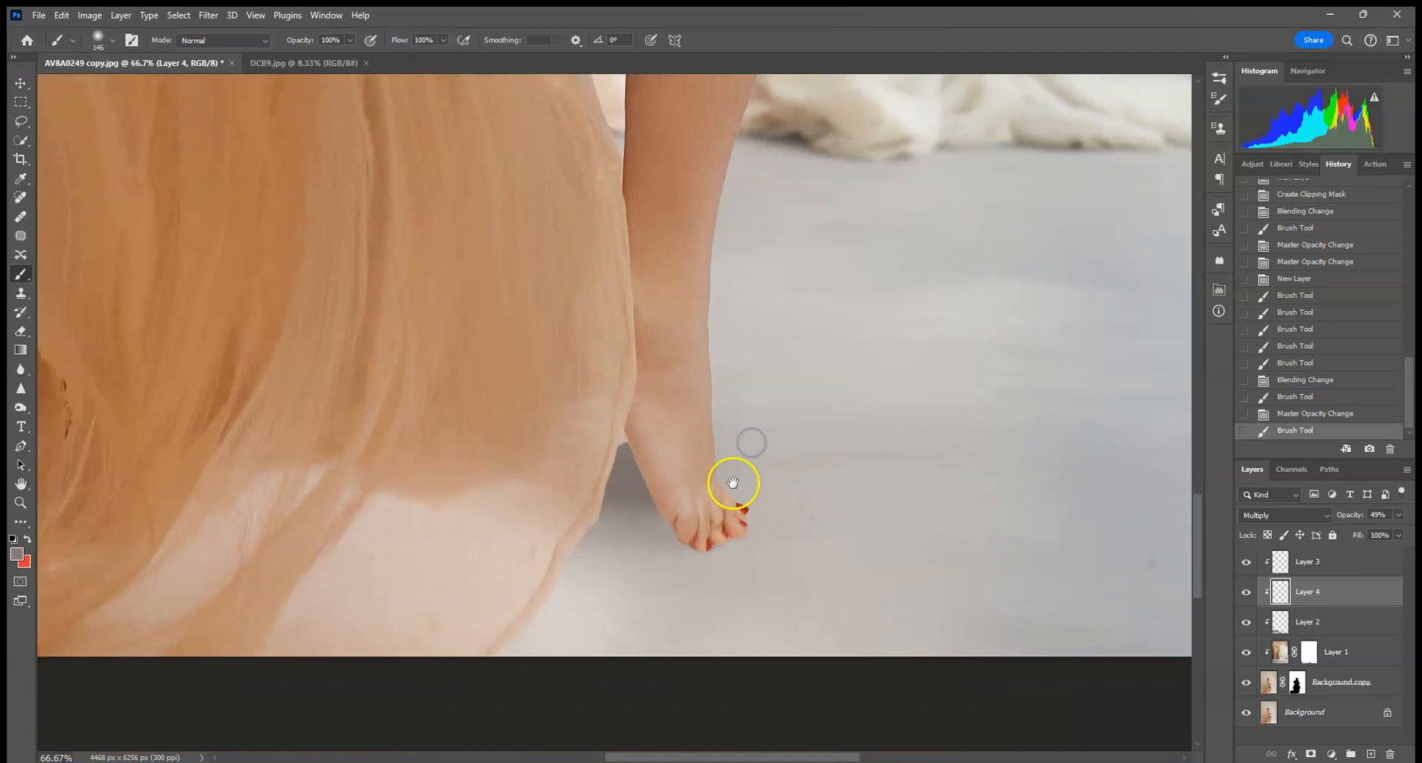
key("ctrl+plus")
key("ctrl+plus")
key("ctrl+plus")
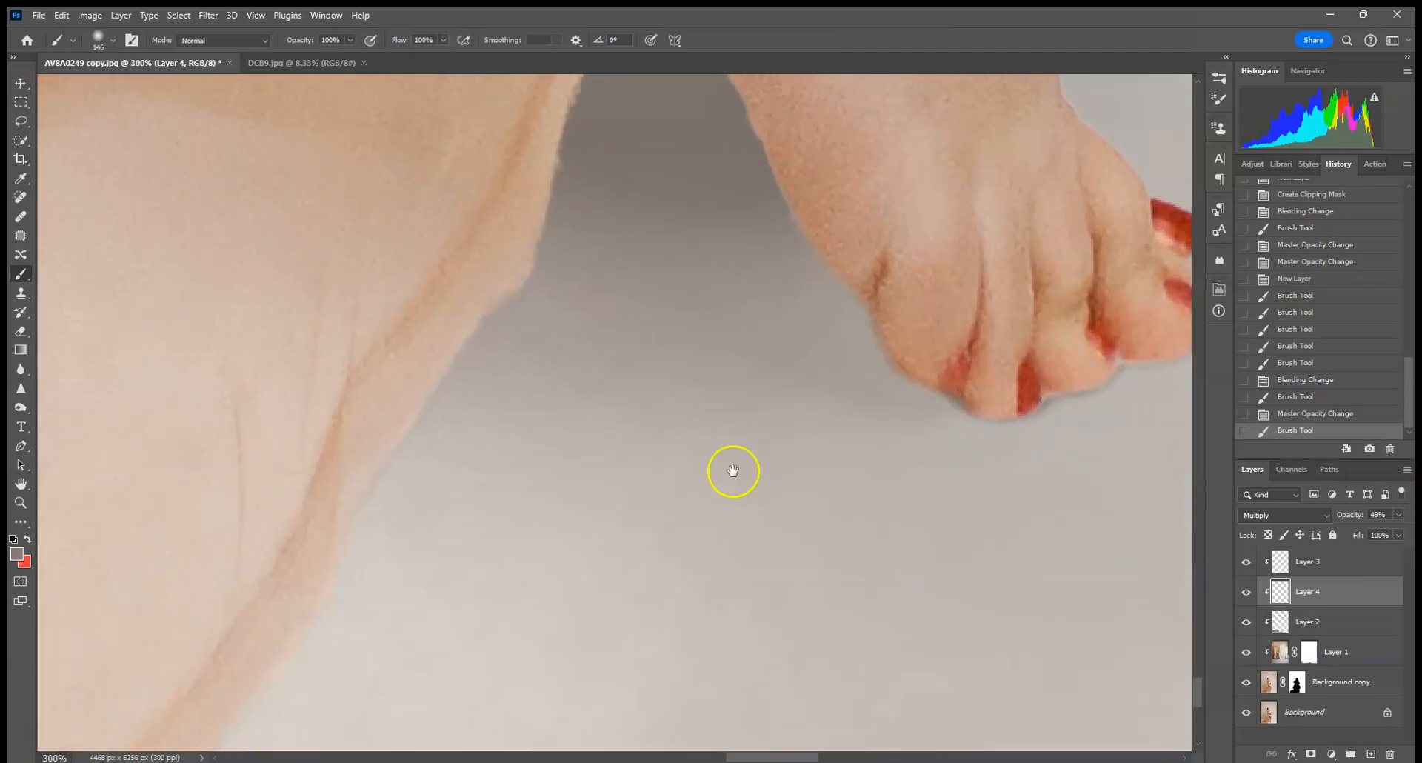
left_click_drag(733, 472, 723, 660)
left_click_drag(714, 226, 714, 331)
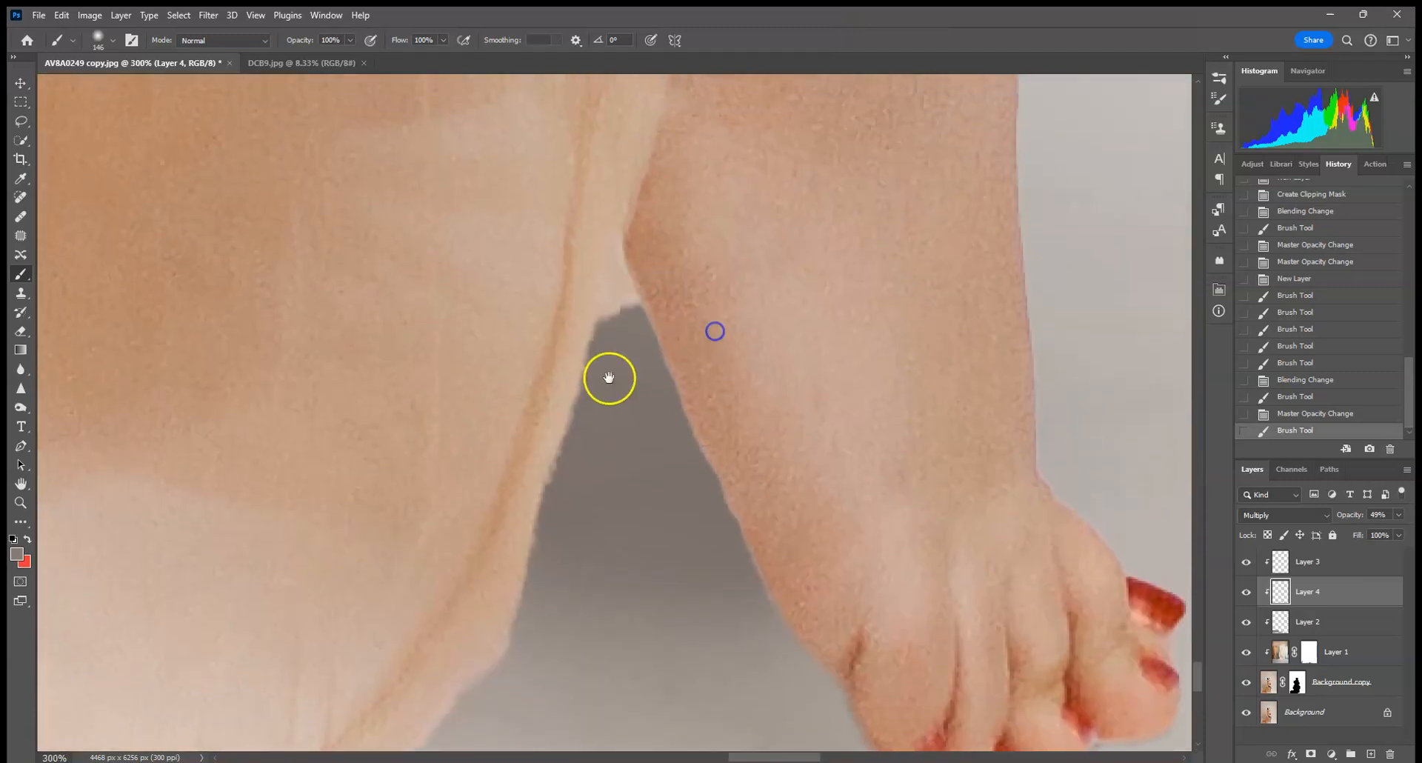
left_click(1297, 682)
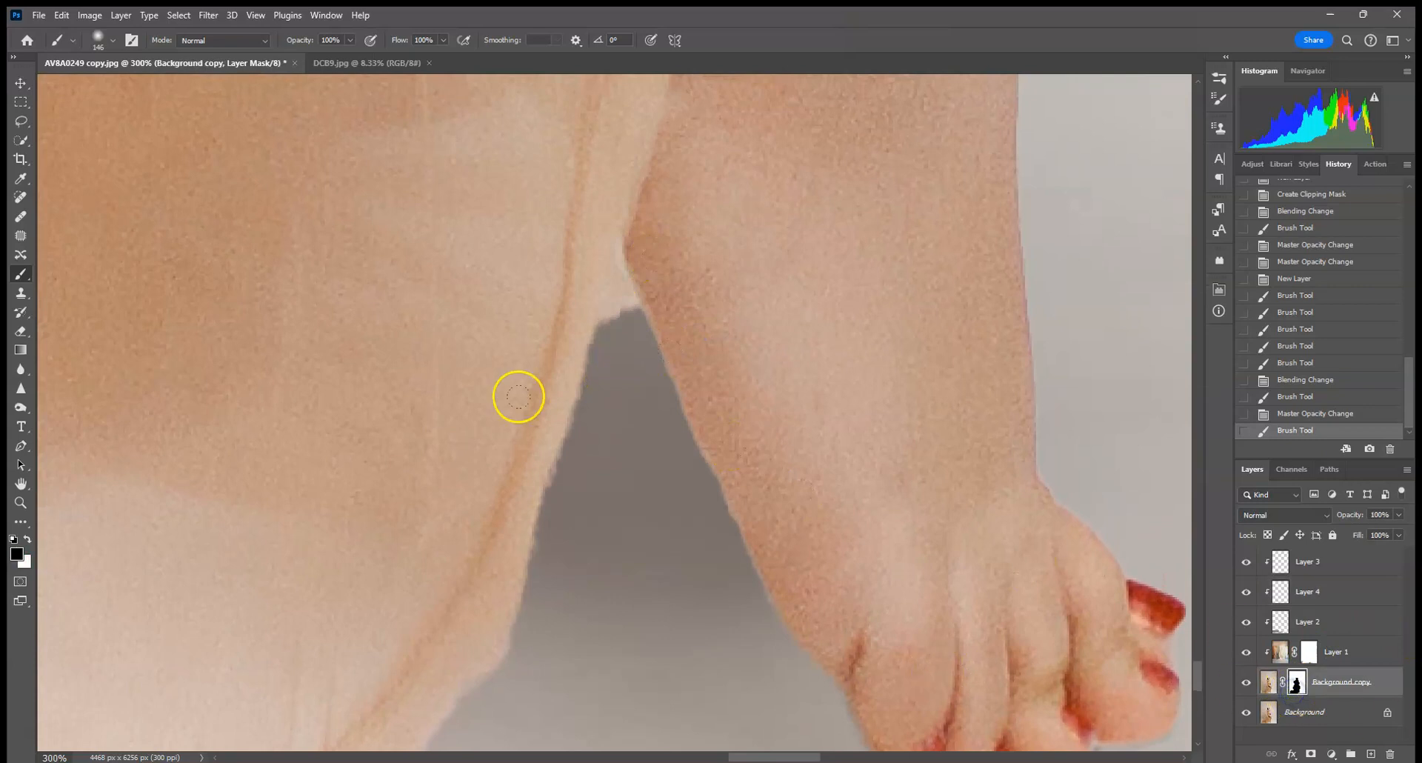
left_click(104, 41)
left_click(91, 83)
left_click(598, 347)
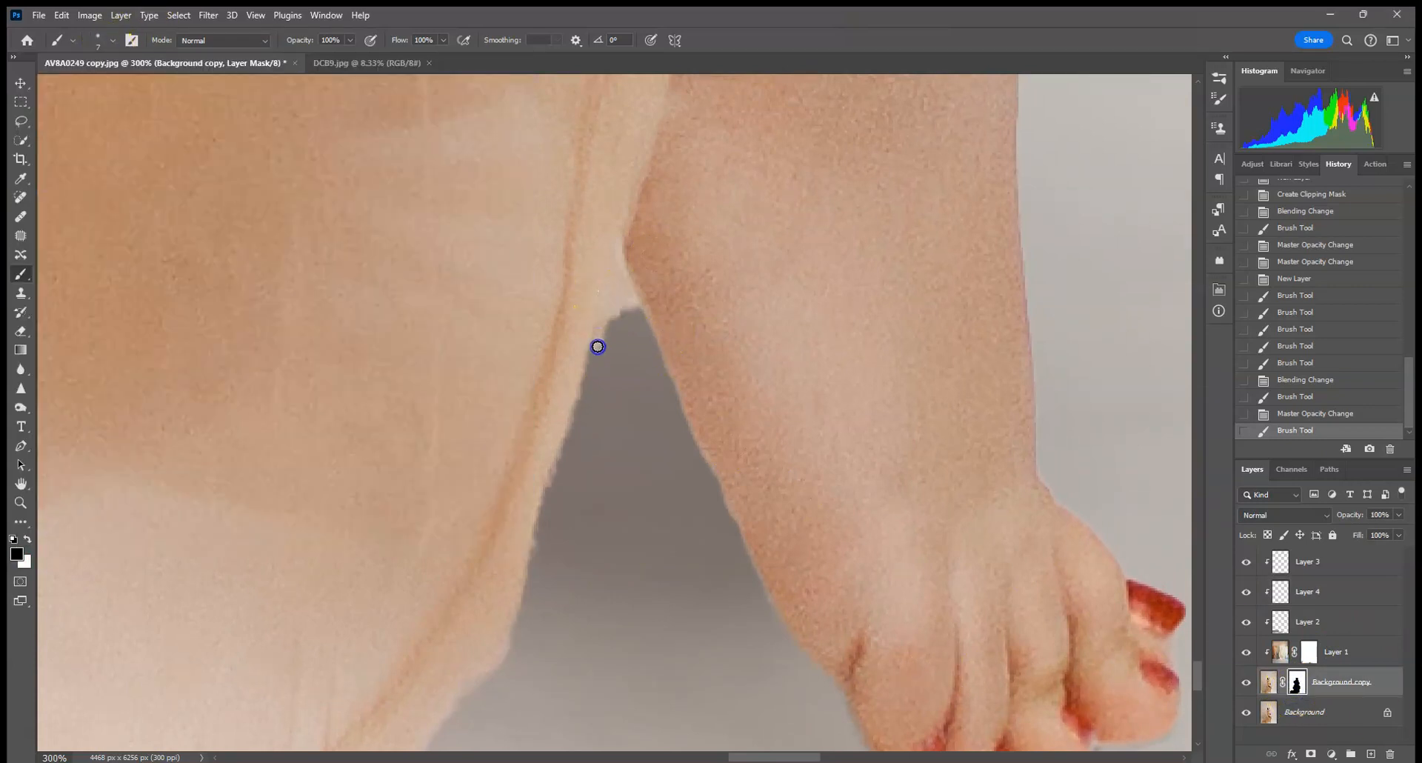
key("x")
left_click_drag(622, 308, 607, 358)
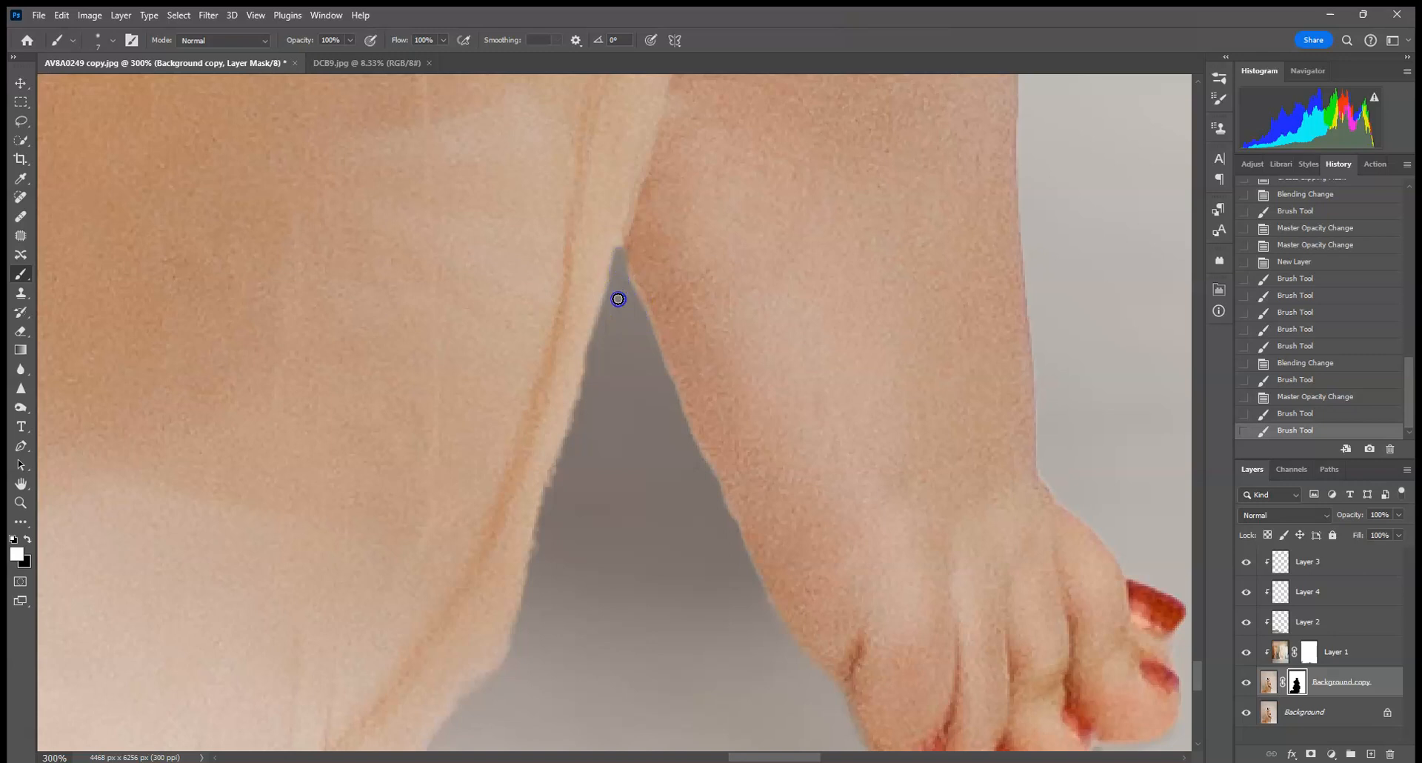
left_click(621, 277)
Refine the mask along the gown hem and inner foot edges, using black at the gap's peak and white along both sides
key("x")
mouse_move(614, 237)
left_mouse_down()
mouse_move(593, 285)
mouse_move(623, 229)
mouse_move(595, 294)
mouse_move(618, 239)
mouse_move(645, 284)
left_mouse_up()
key("x")
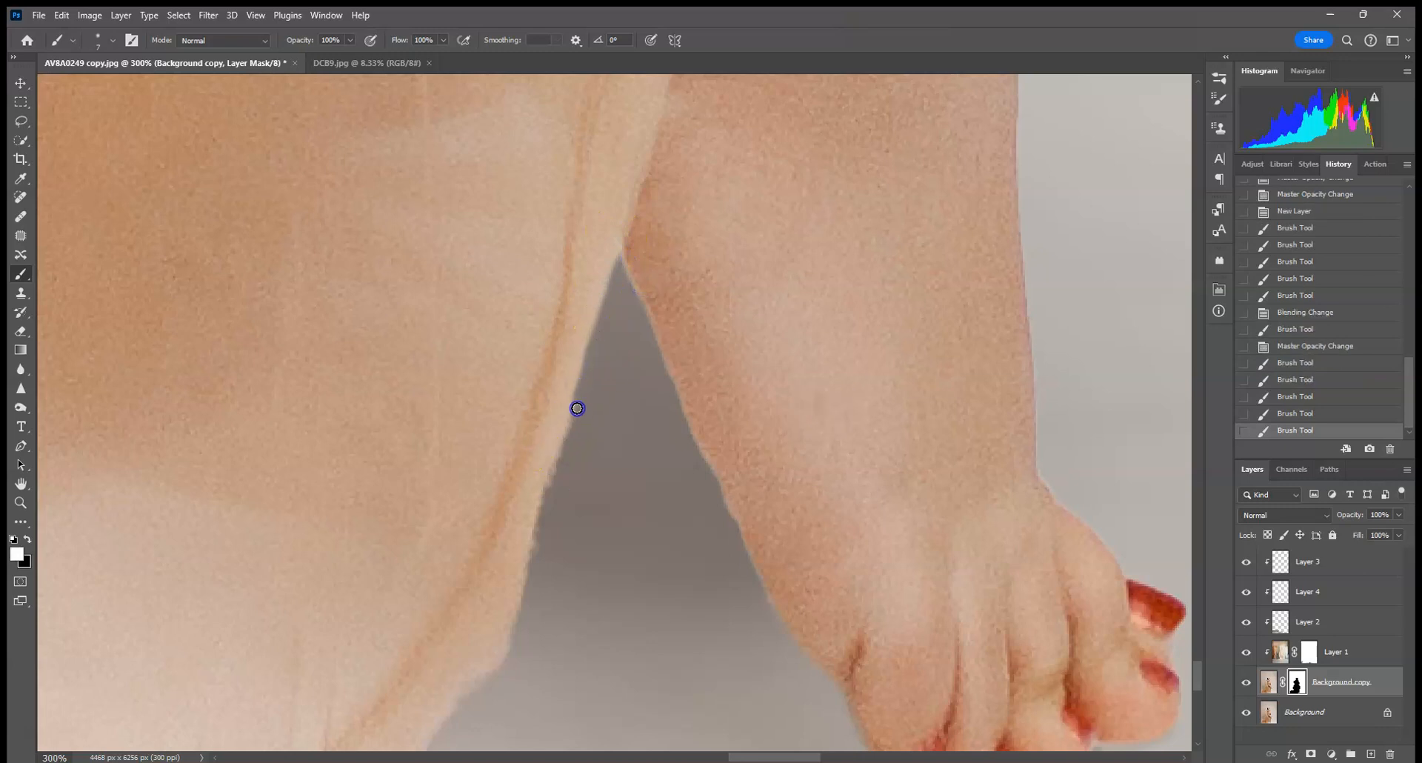
left_click_drag(550, 512, 543, 597)
left_click_drag(629, 290, 663, 369)
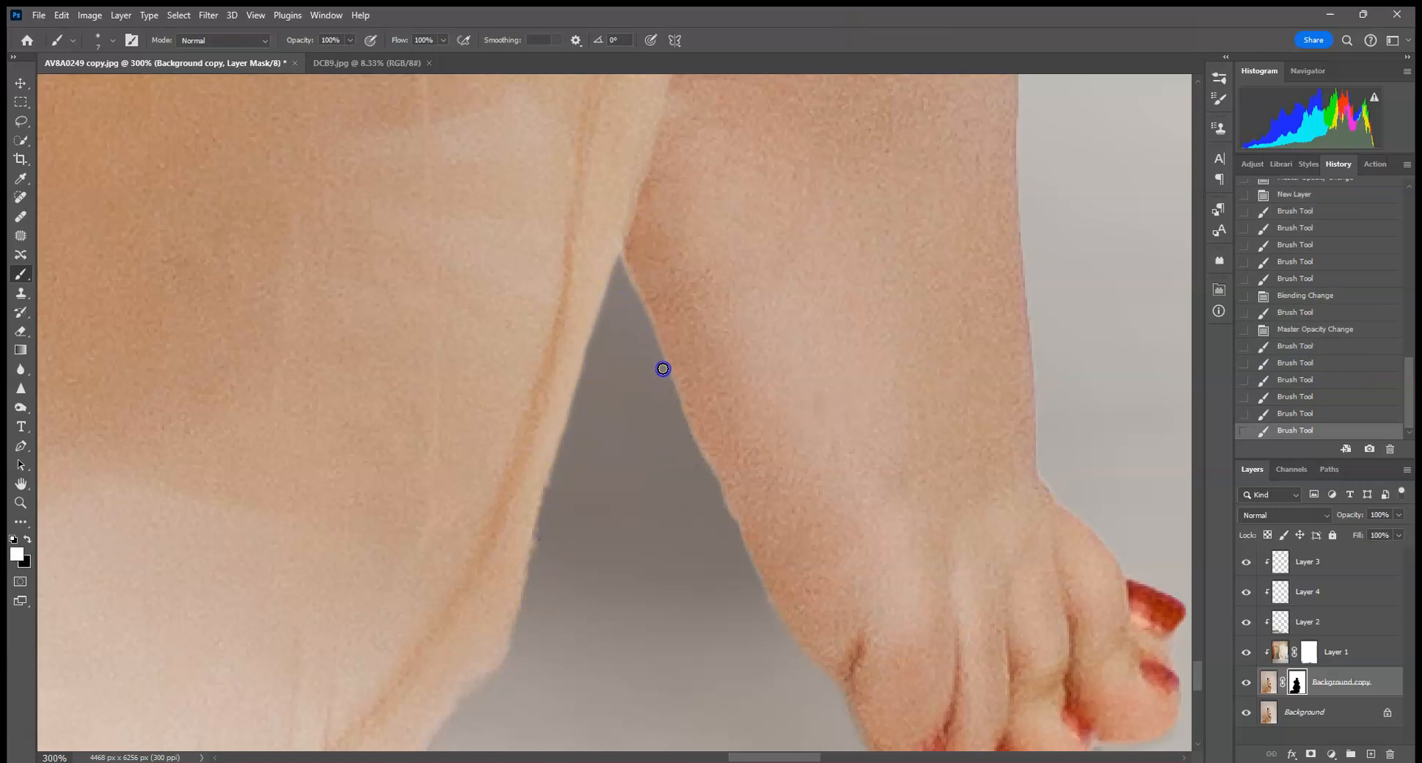
left_click_drag(776, 617, 836, 689)
Paint white on the Background copy mask along the side of the foot and beneath the toes to clean their outline
left_click_drag(1032, 669, 916, 371)
left_click_drag(724, 384, 741, 431)
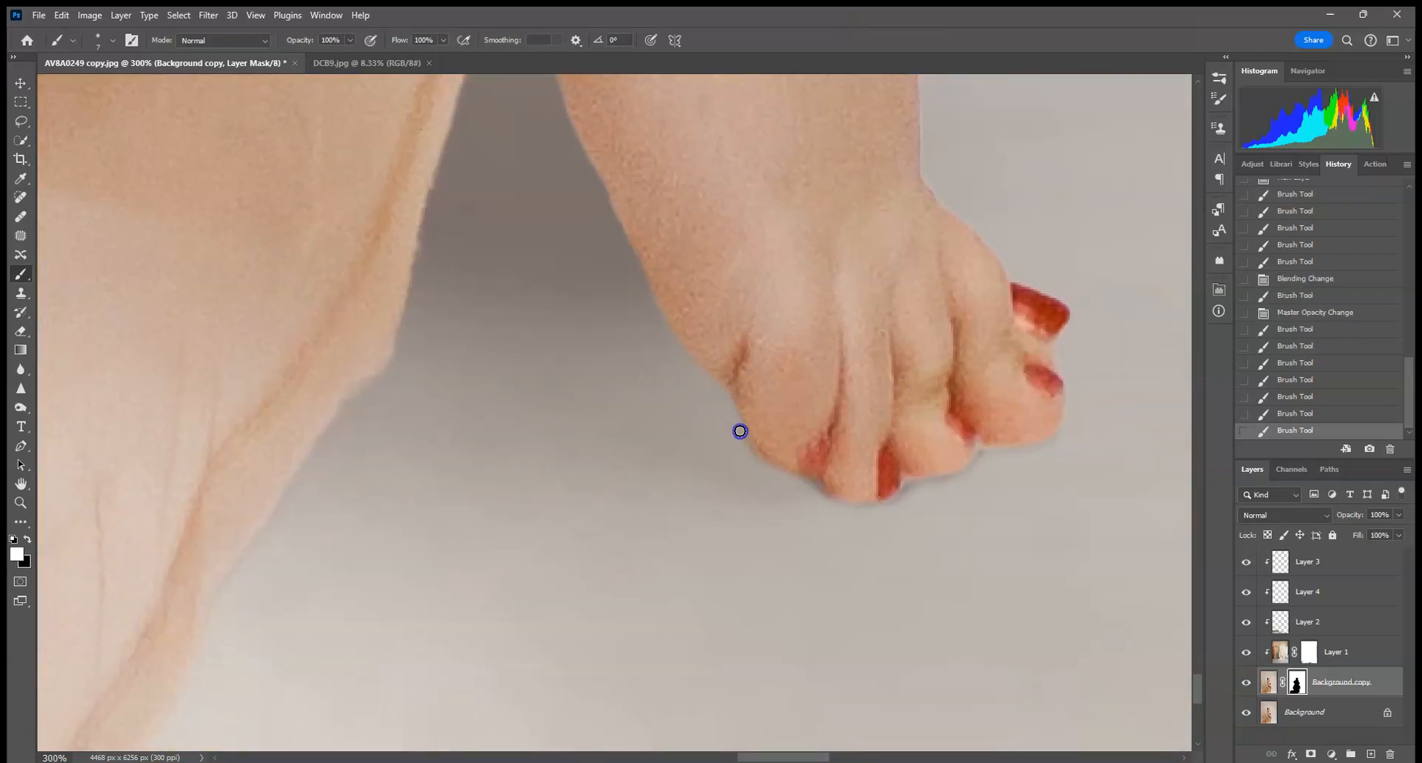
left_click_drag(899, 497, 909, 482)
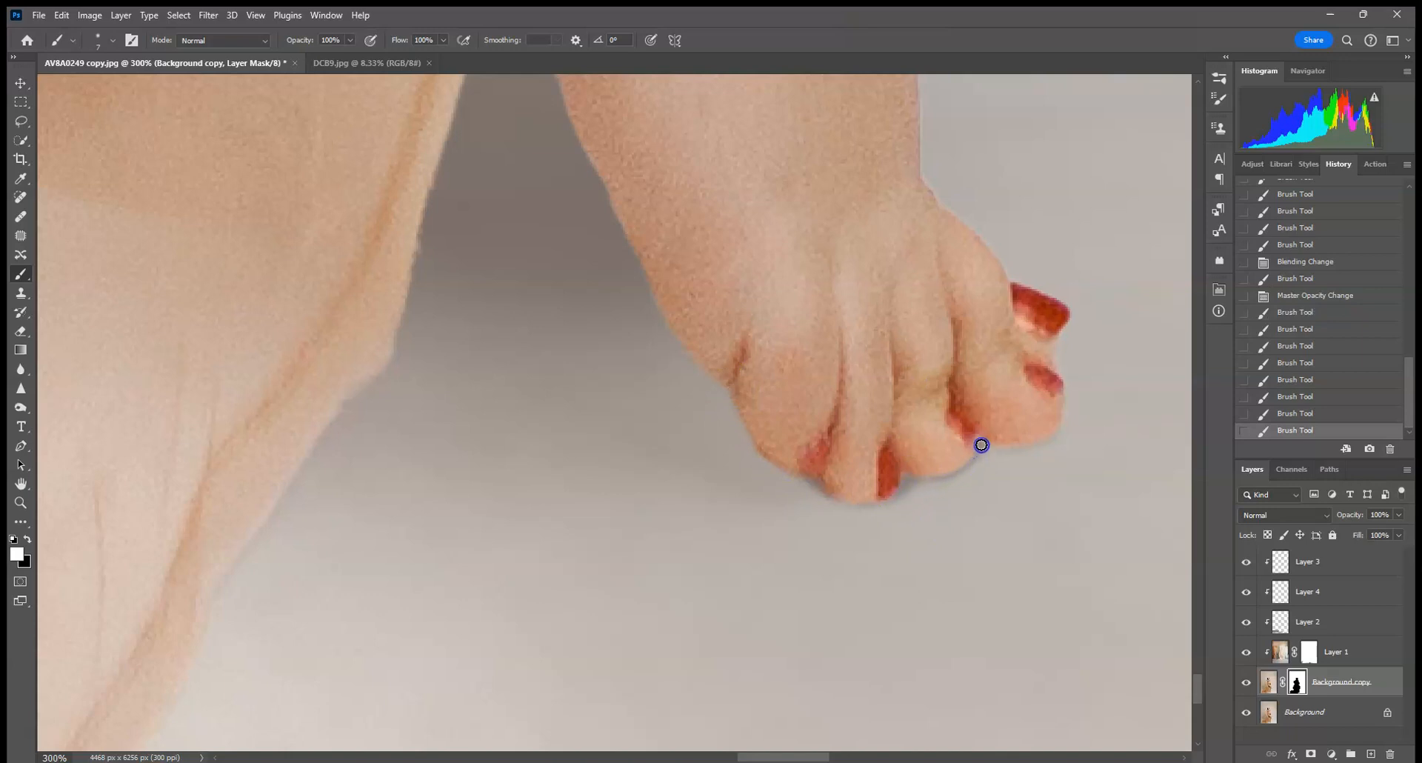
left_click_drag(1075, 432, 975, 476)
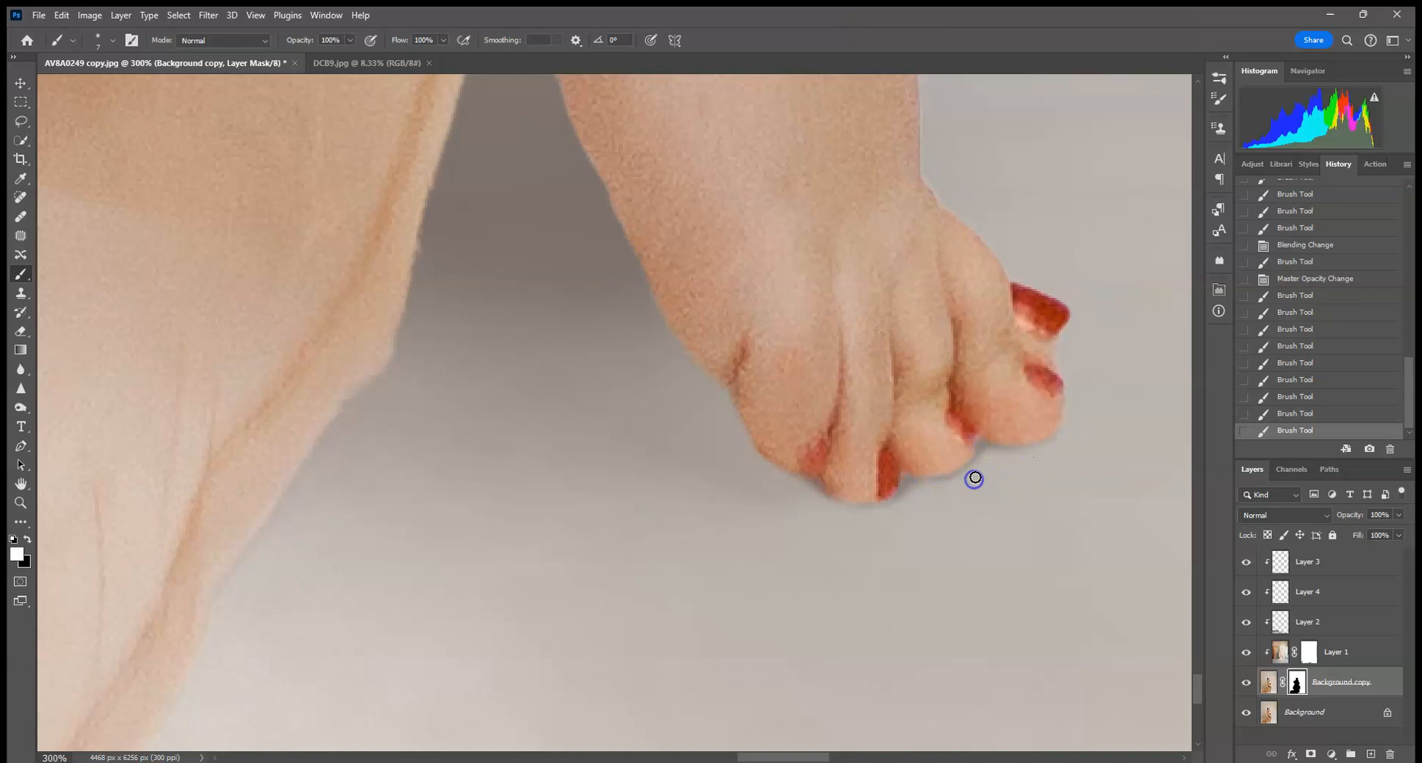
Flatten all layers of the composite into a single Background layer
left_click(1269, 682)
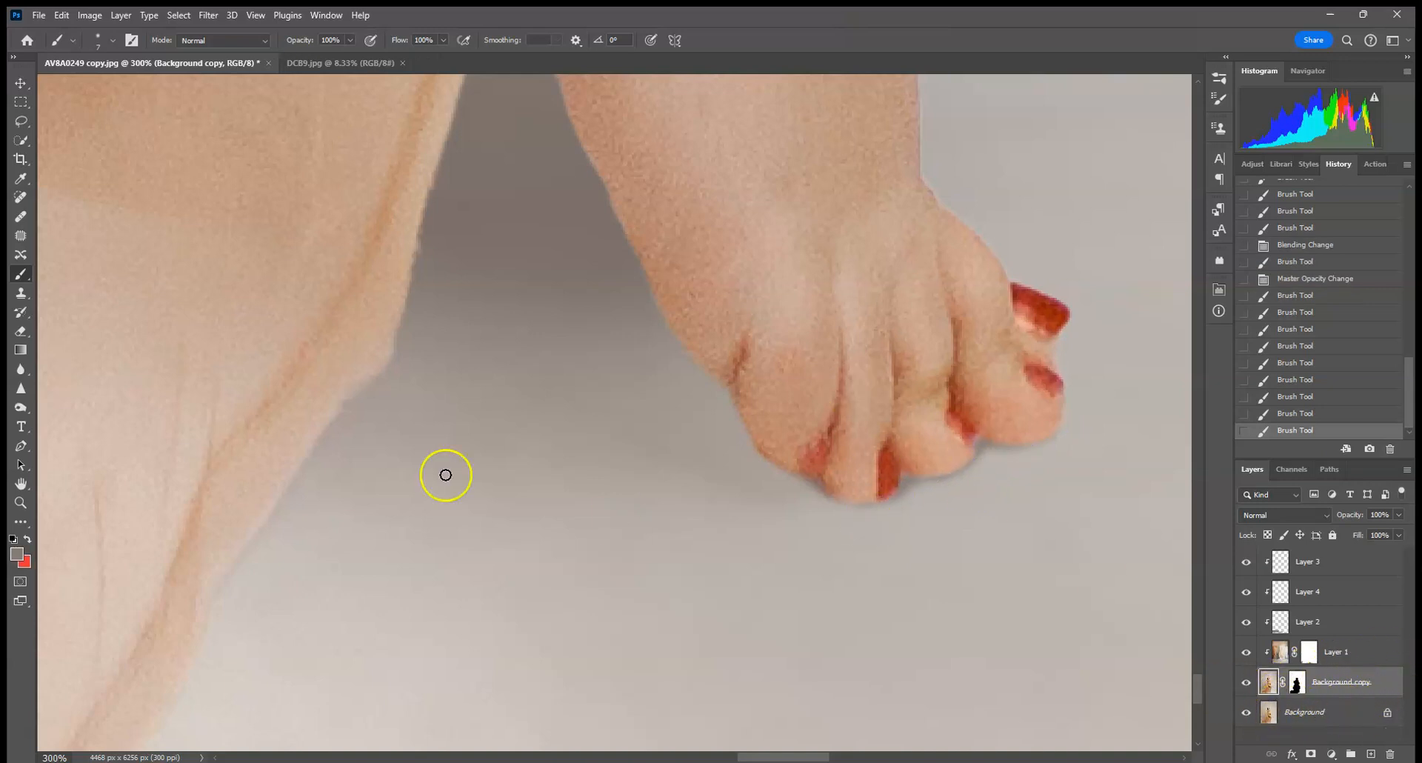
right_click(1323, 715)
left_click(1325, 692)
Soften the cut-out edges of the foot, toes and gown hem using the Blur tool with a 34 px soft brush
left_click(23, 376)
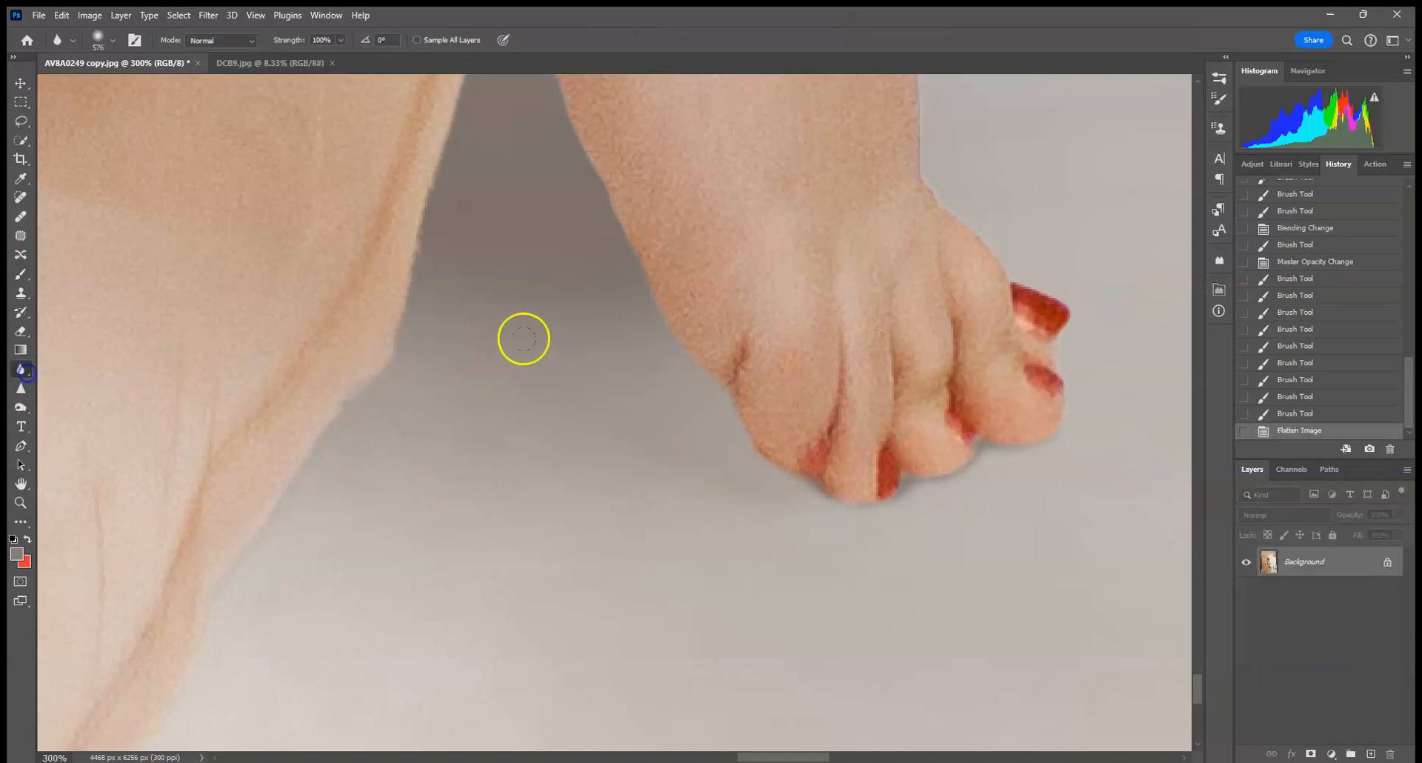
left_click(100, 41)
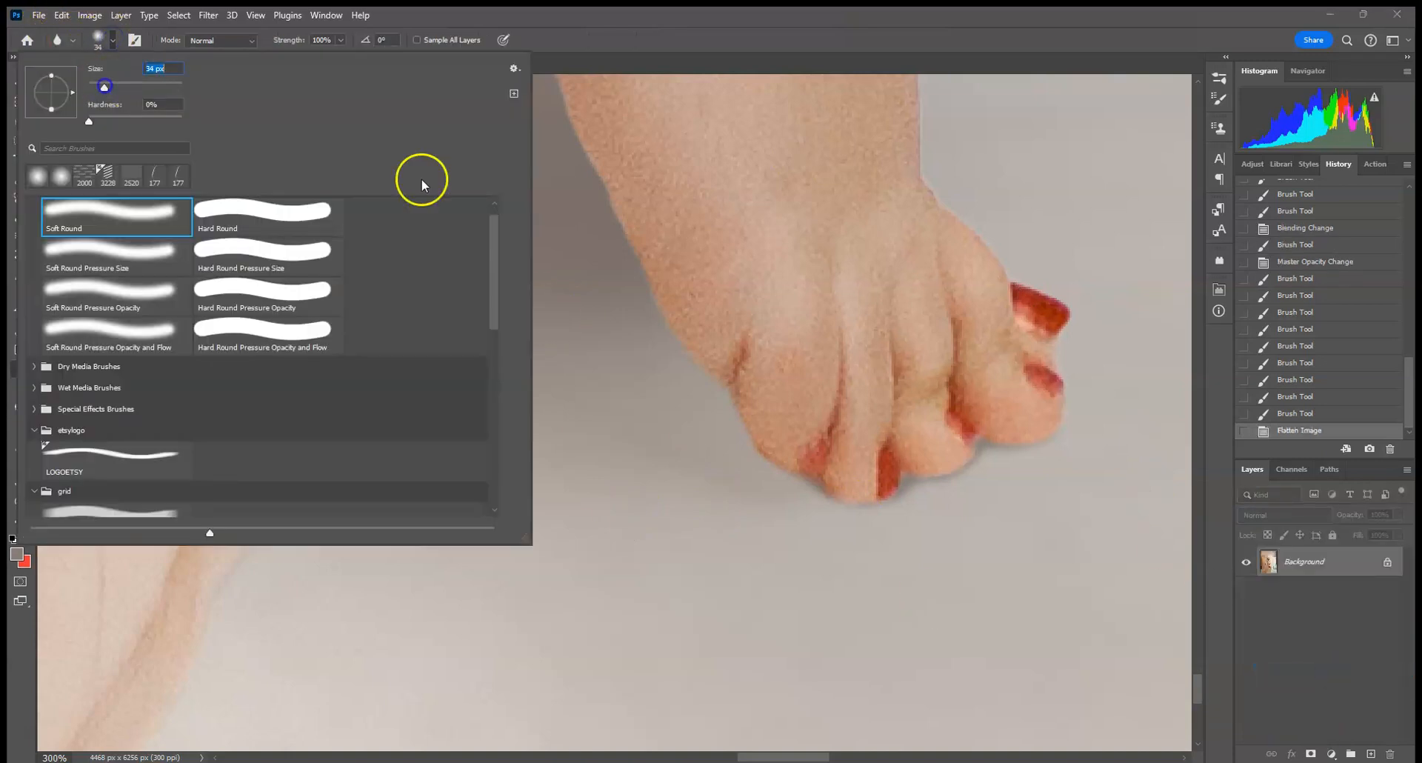
left_click_drag(616, 201, 631, 276)
left_click_drag(631, 279, 687, 374)
left_click_drag(620, 216, 666, 363)
mouse_move(669, 366)
left_mouse_down()
mouse_move(737, 424)
mouse_move(580, 205)
left_mouse_up()
mouse_move(580, 203)
left_mouse_down()
mouse_move(536, 123)
mouse_move(663, 424)
left_mouse_up()
mouse_move(660, 389)
left_mouse_down()
mouse_move(581, 180)
mouse_move(529, 314)
left_mouse_up()
left_click_drag(524, 337, 476, 522)
mouse_move(472, 552)
left_mouse_down()
mouse_move(432, 646)
mouse_move(576, 170)
mouse_move(779, 617)
mouse_move(838, 678)
left_mouse_up()
left_click_drag(811, 605, 820, 603)
left_click_drag(838, 689, 935, 720)
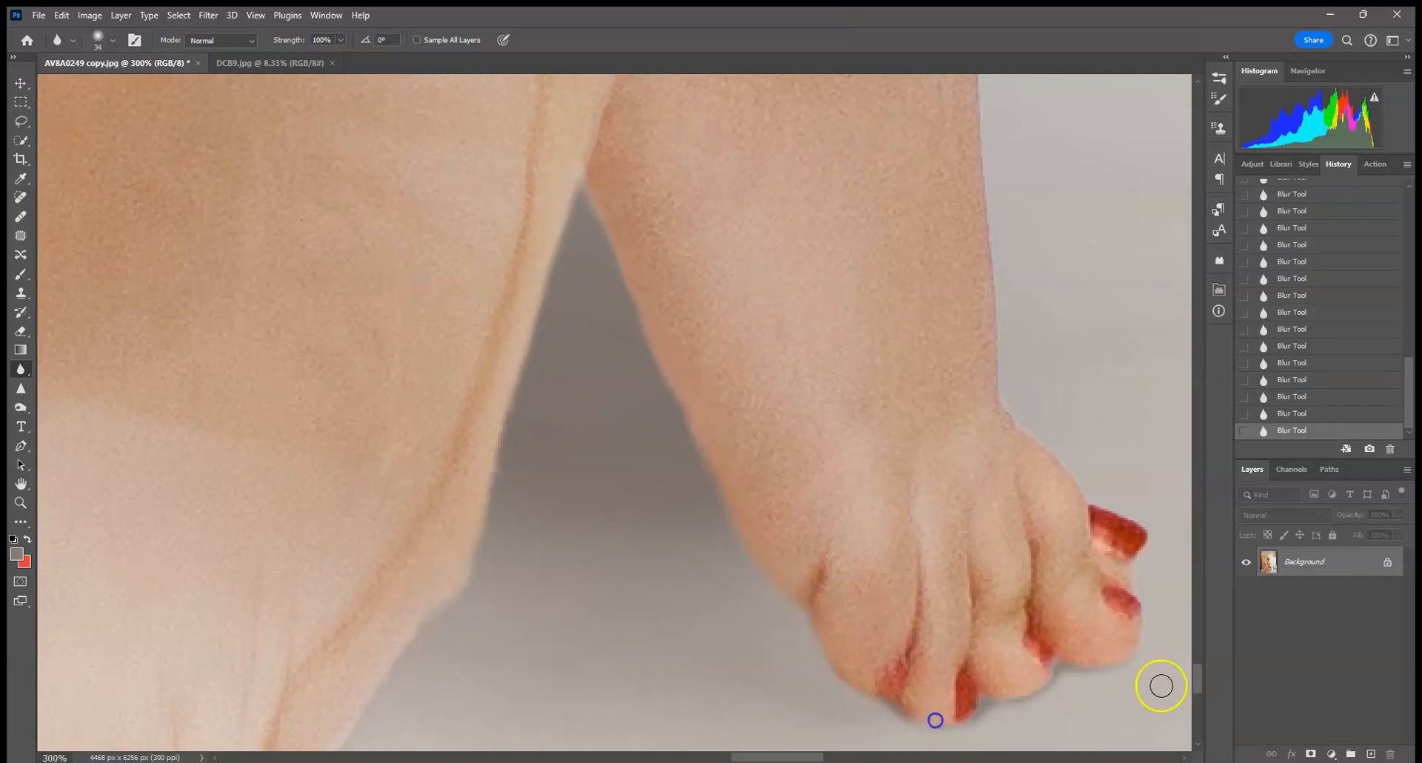
key("ctrl+0")
key("ctrl+minus")
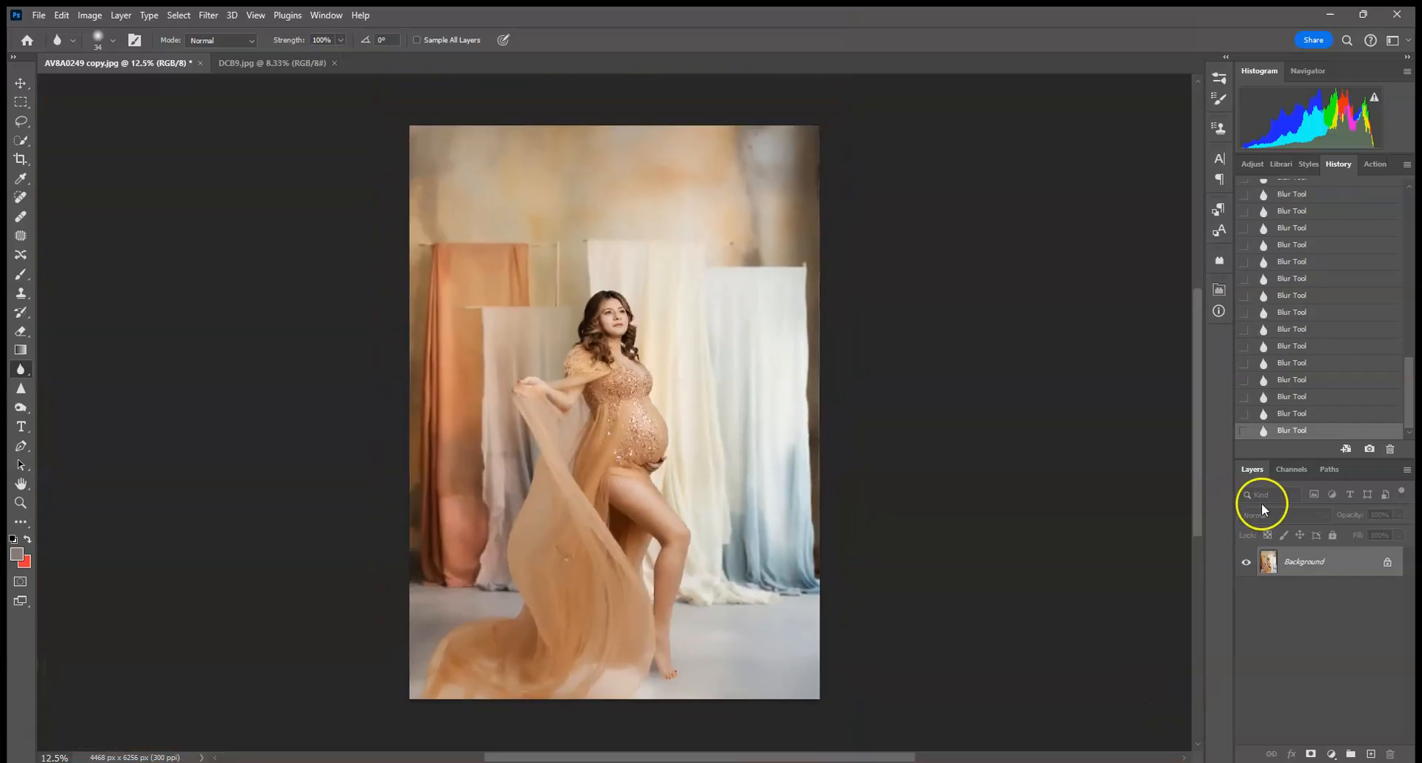